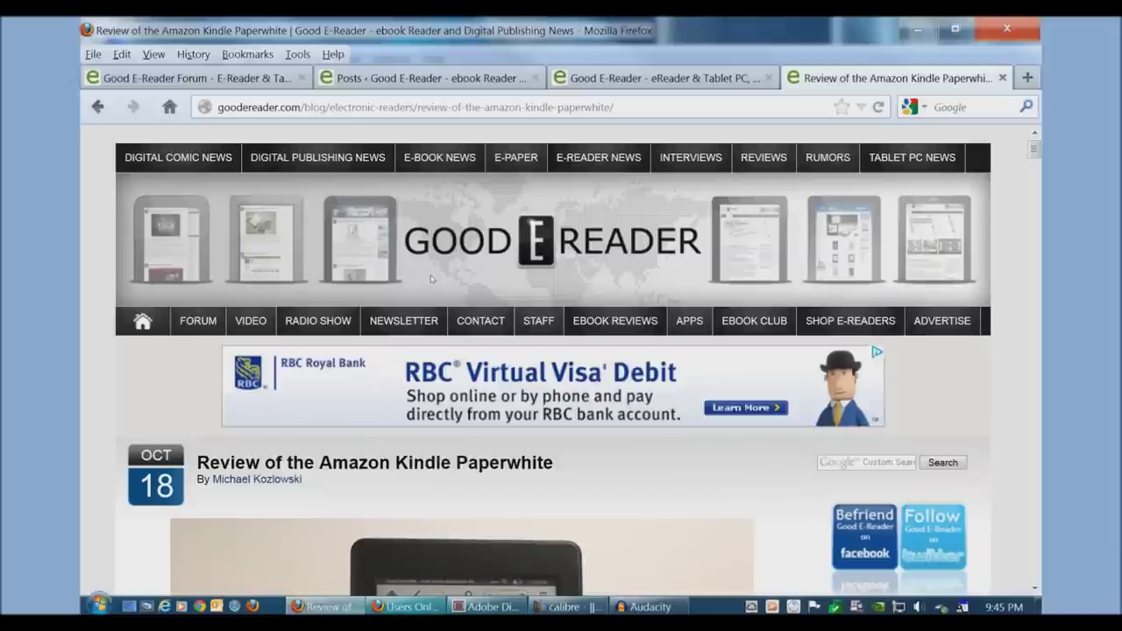
# - Look over the opening of the Amazon Kindle Paperwhite review article and its device photo
pyautogui.scroll(-3, 442, 254)
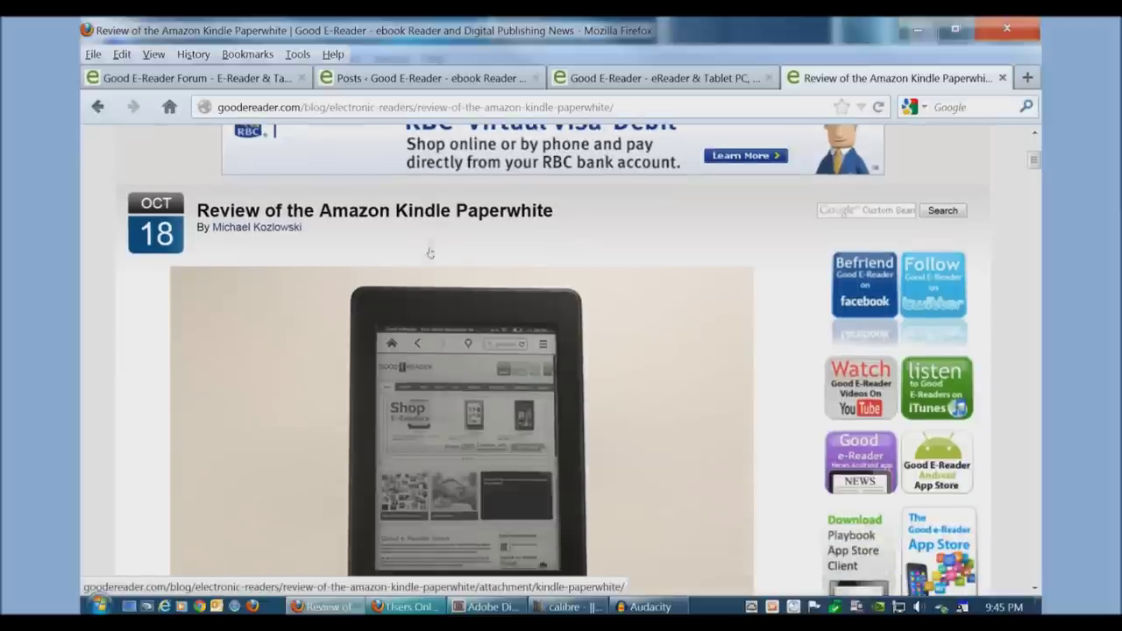
pyautogui.scroll(-2, 431, 253)
pyautogui.scroll(1, 431, 253)
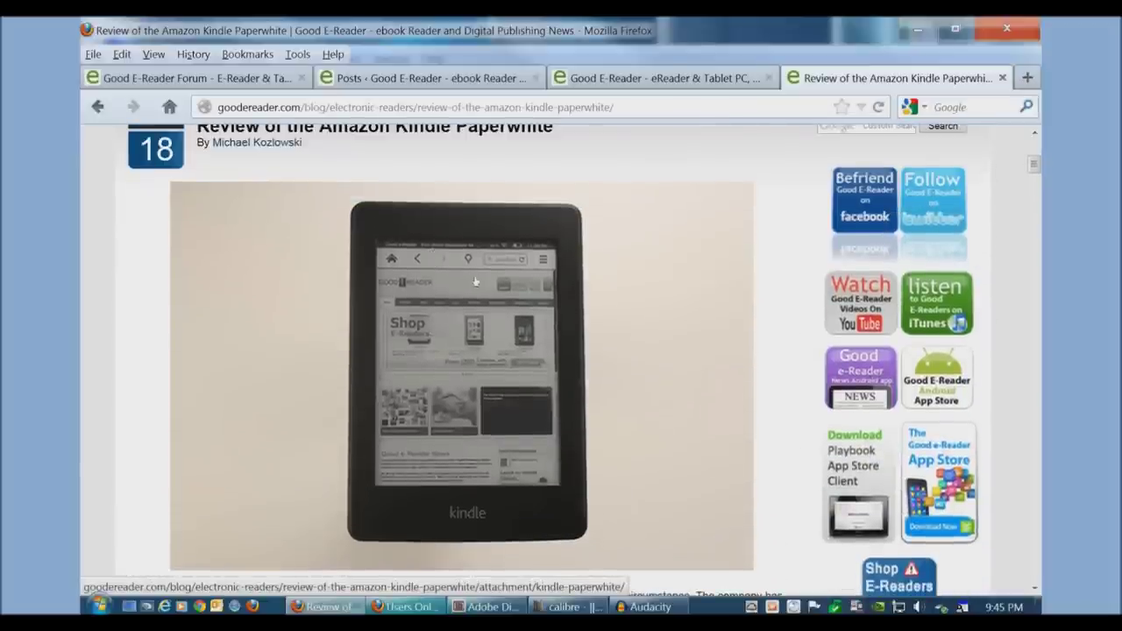
pyautogui.scroll(1, 474, 280)
pyautogui.scroll(-1, 474, 280)
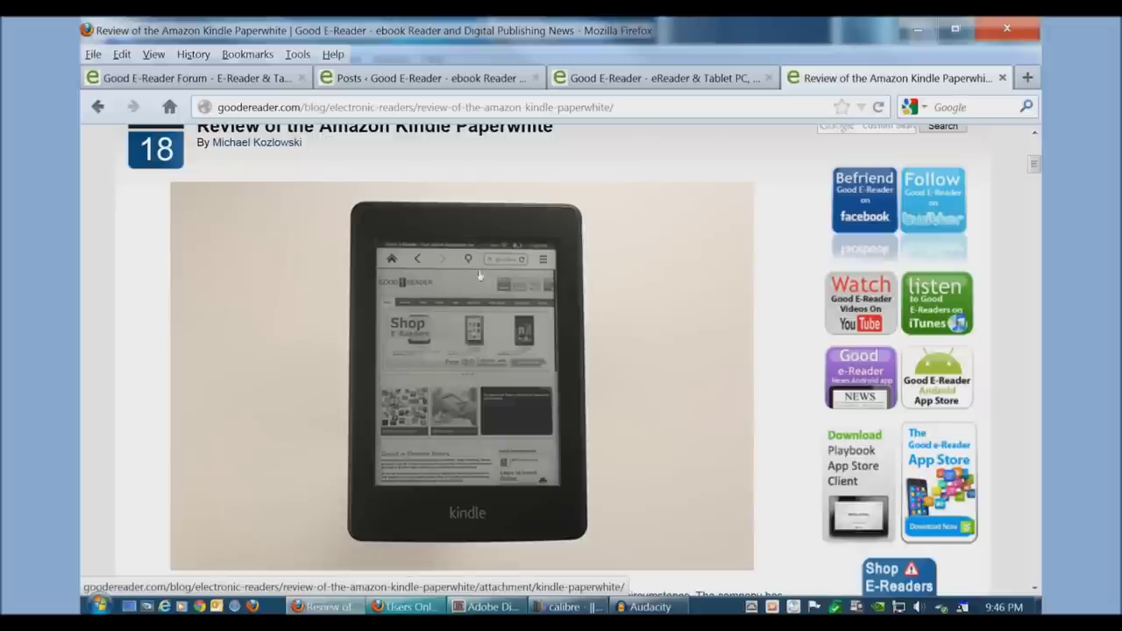
pyautogui.scroll(-10, 479, 276)
pyautogui.scroll(2, 459, 269)
pyautogui.scroll(8, 459, 269)
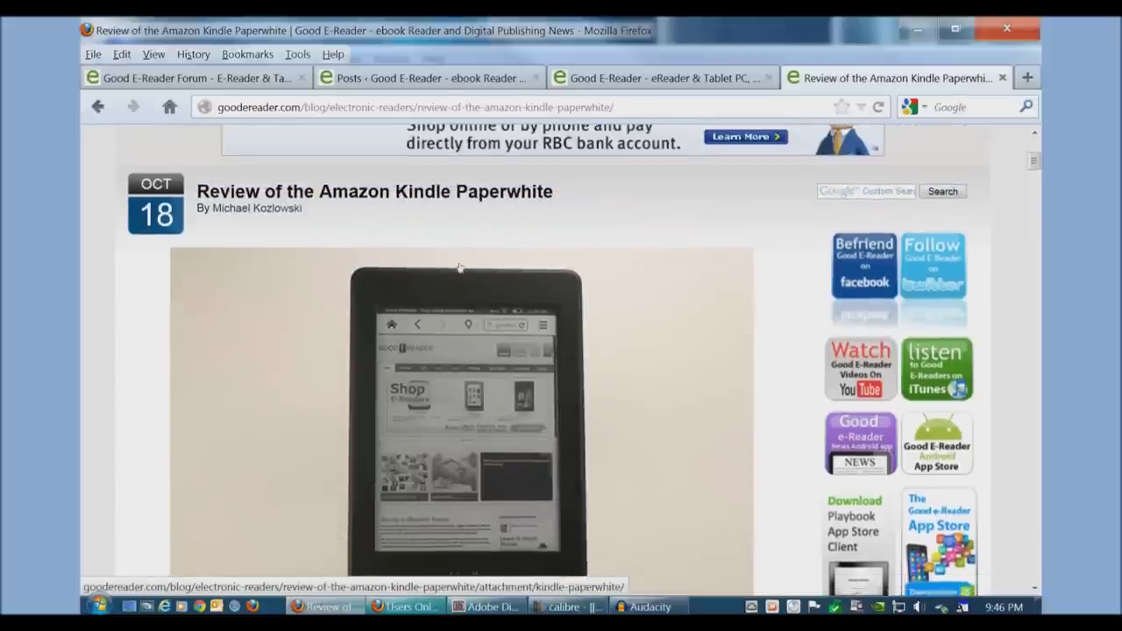
pyautogui.scroll(-1, 459, 268)
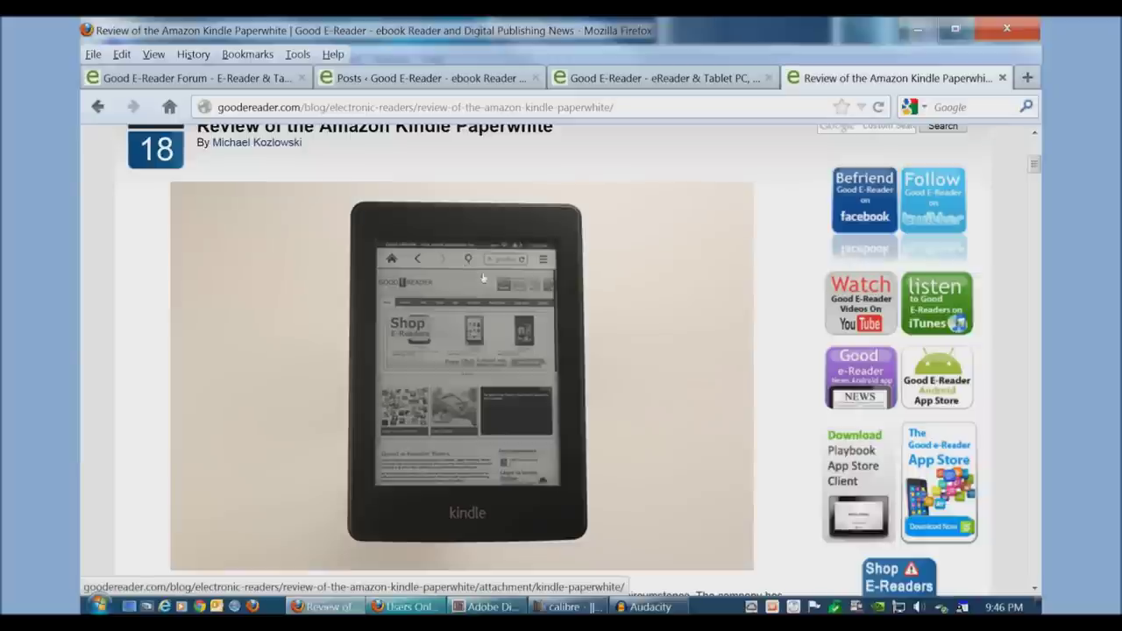
pyautogui.scroll(1, 482, 278)
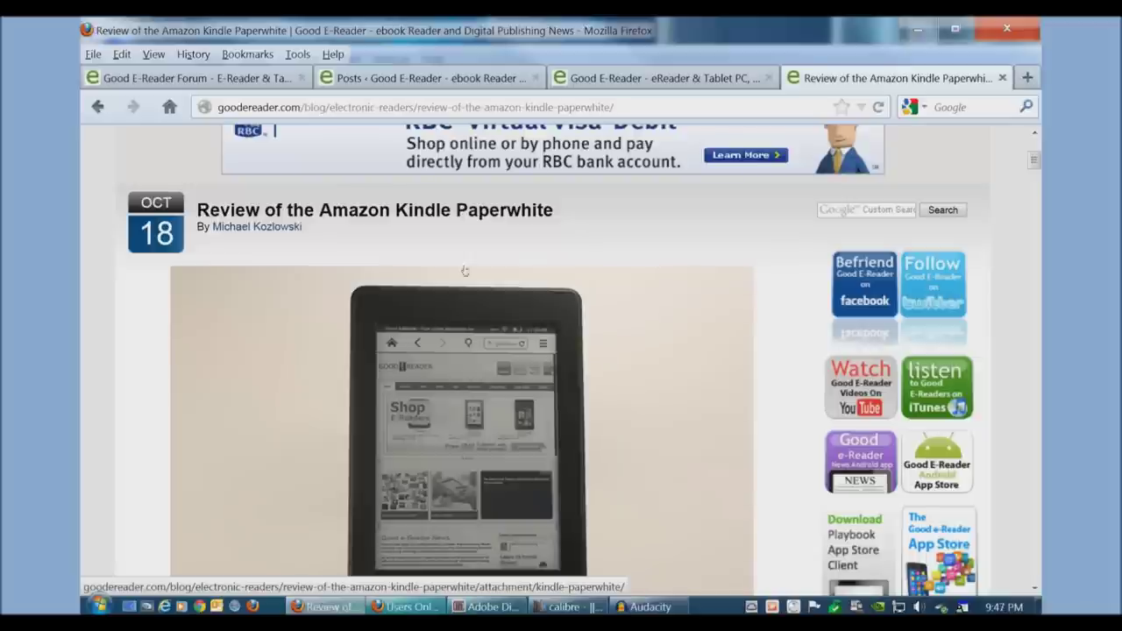
# - Switch to calibre and add the EPUB file of The Twelve (Book Two of The Passage Trilogy) from the Desktop to the library
pyautogui.click(570, 607)
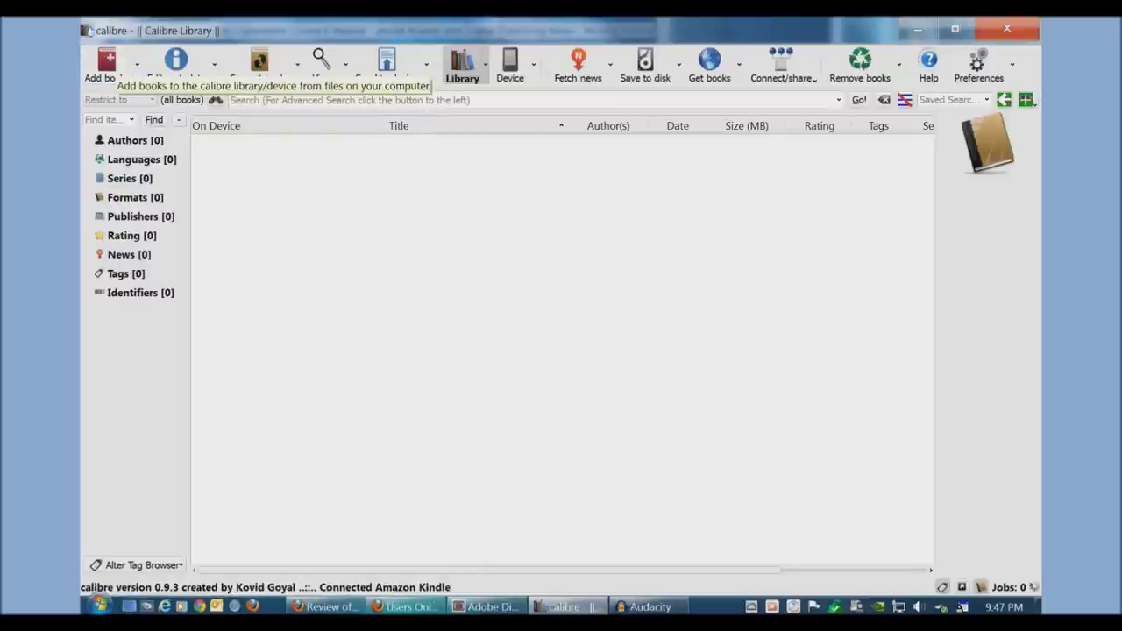
pyautogui.click(91, 50)
pyautogui.scroll(-5, 406, 204)
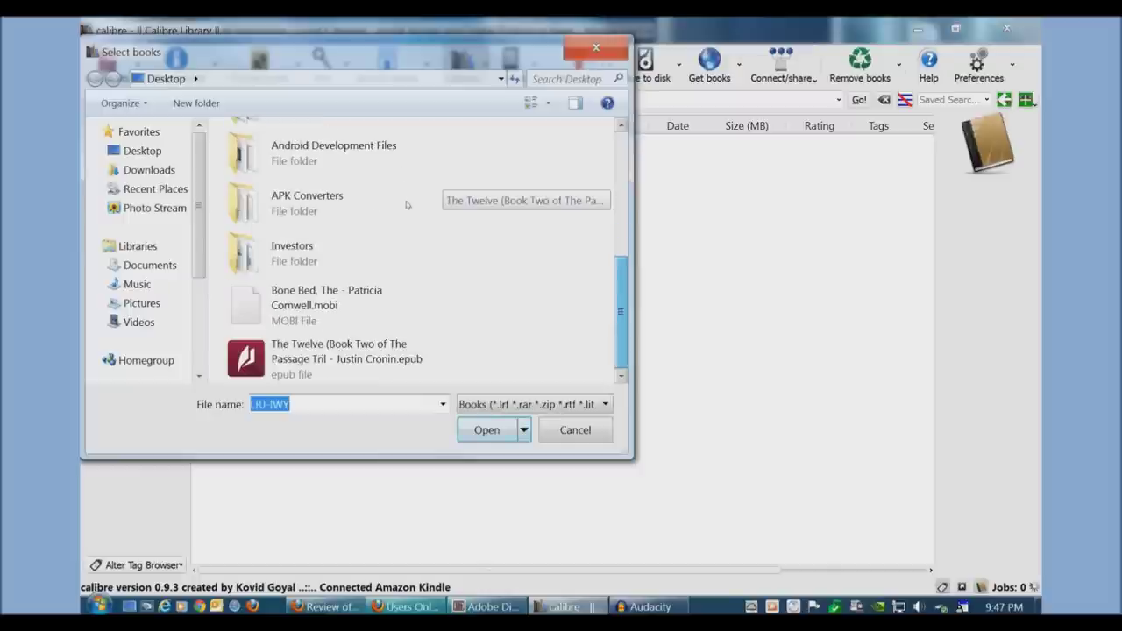
pyautogui.doubleClick(247, 355)
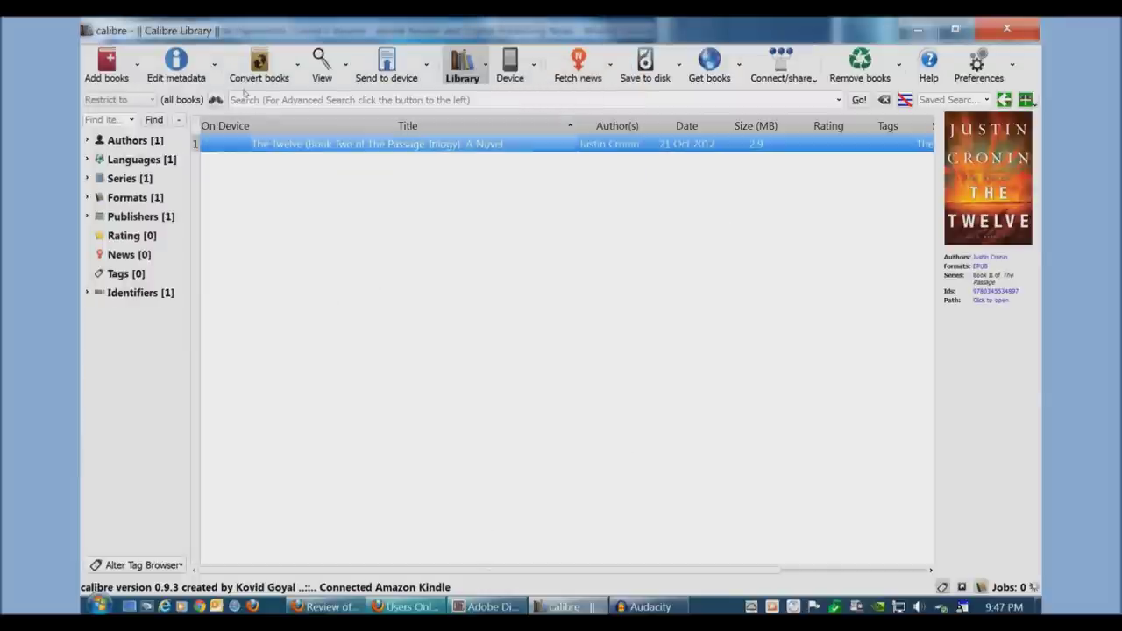
pyautogui.press('F2')
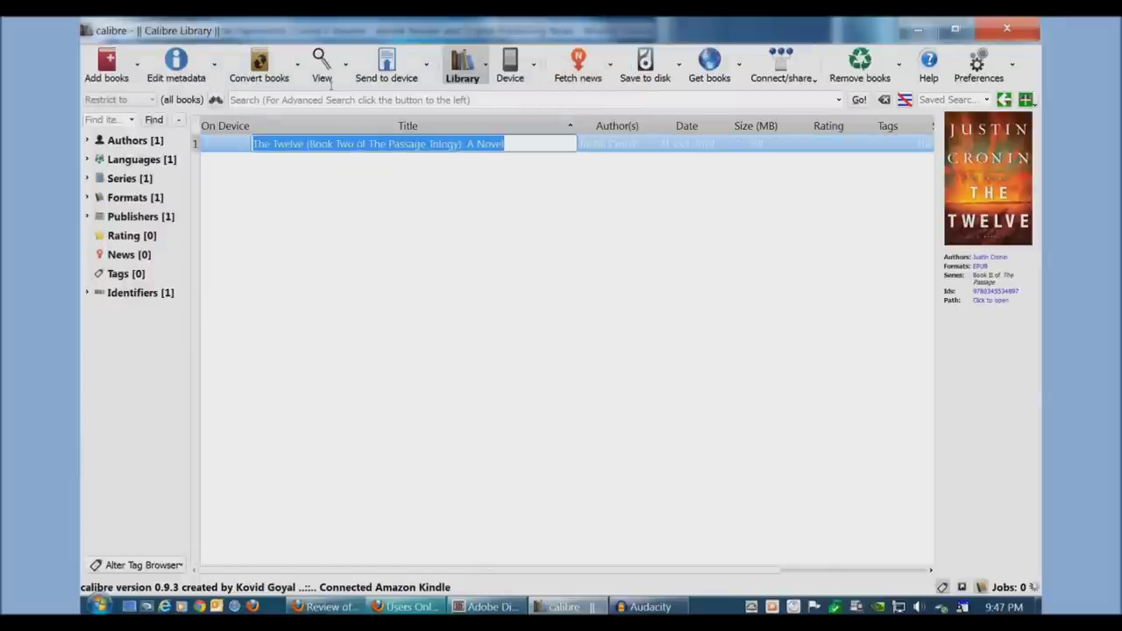
pyautogui.press('End')
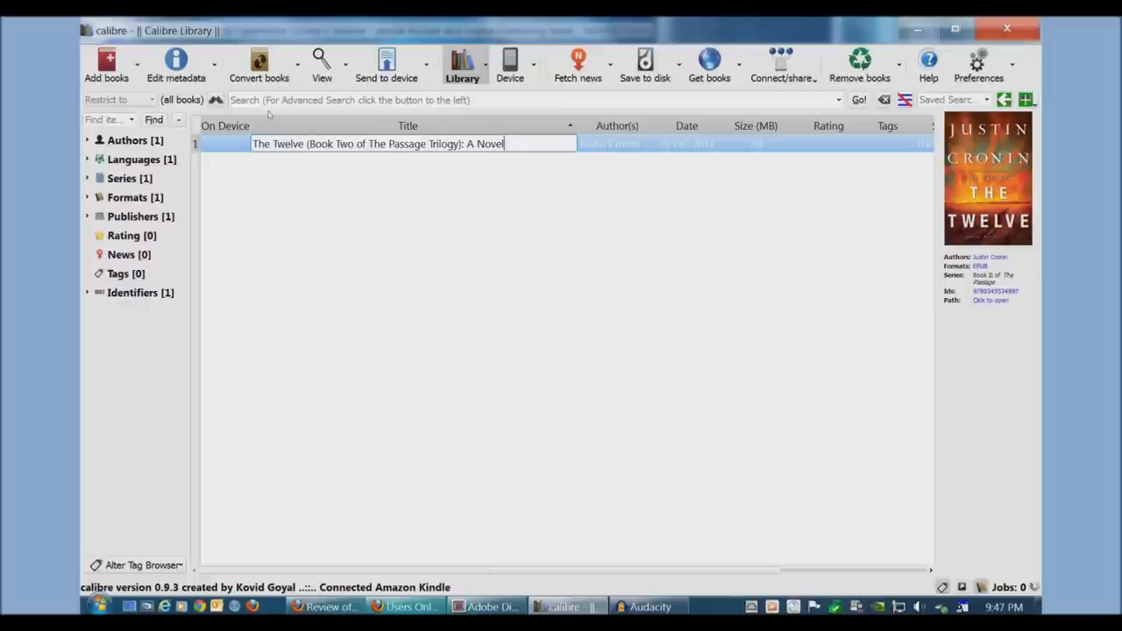
pyautogui.press('Return')
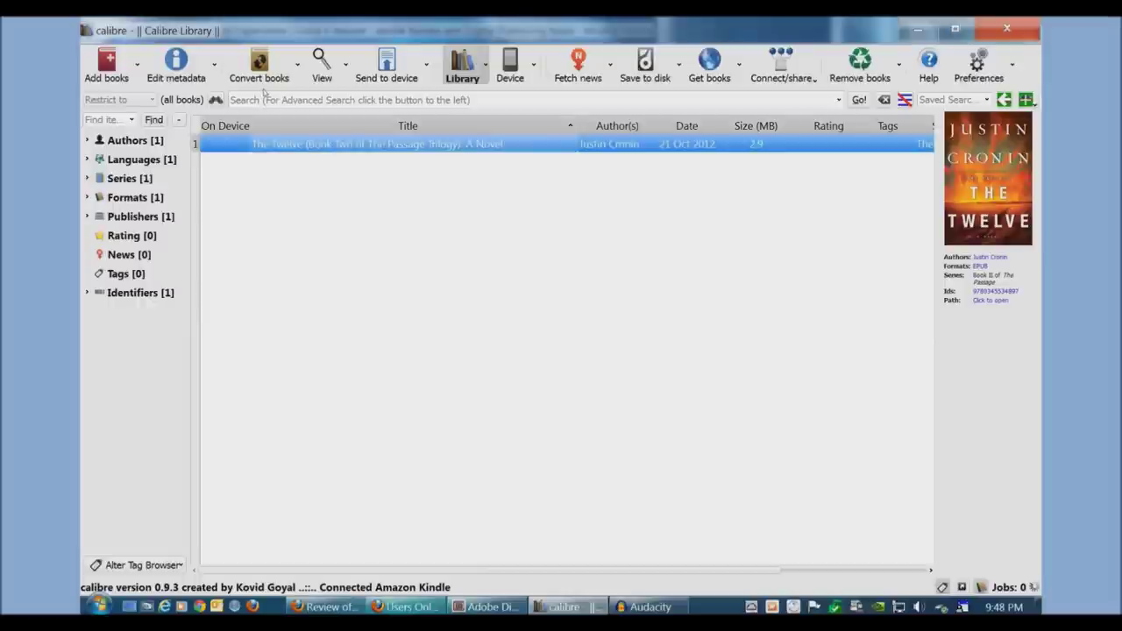
pyautogui.press('Menu')
pyautogui.press('Down')
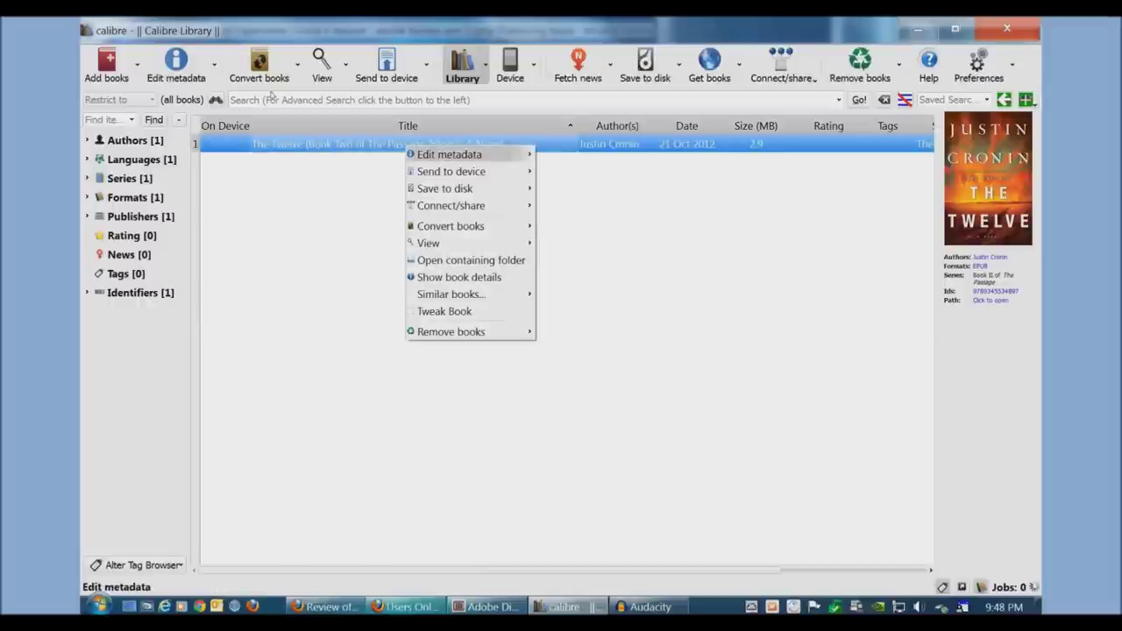
pyautogui.press('Escape')
pyautogui.press('F2')
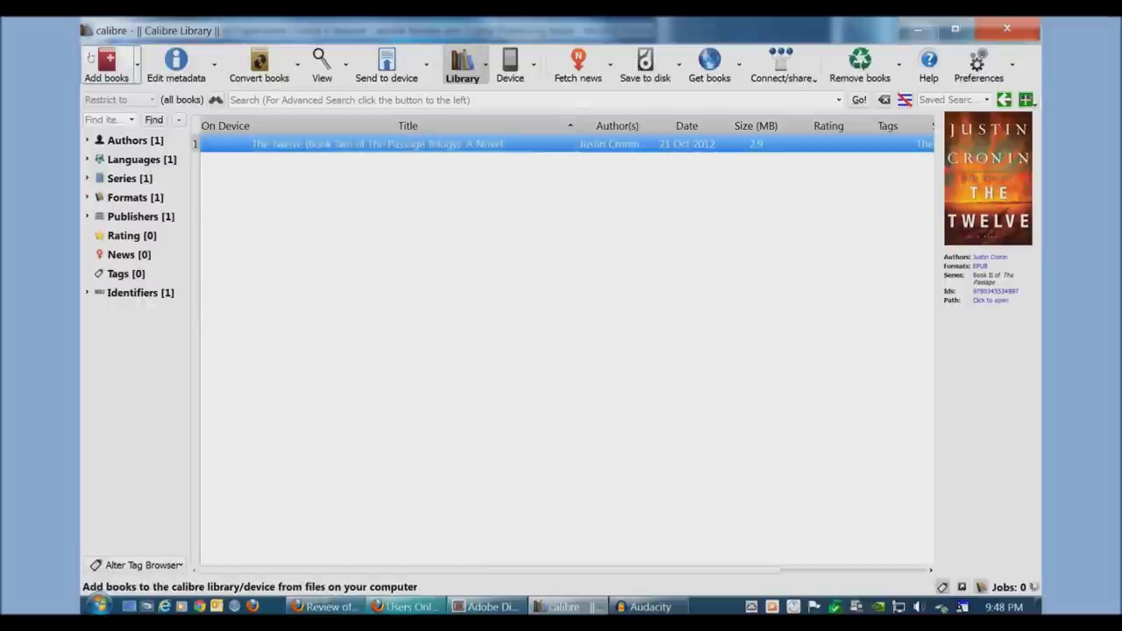
pyautogui.press('Escape')
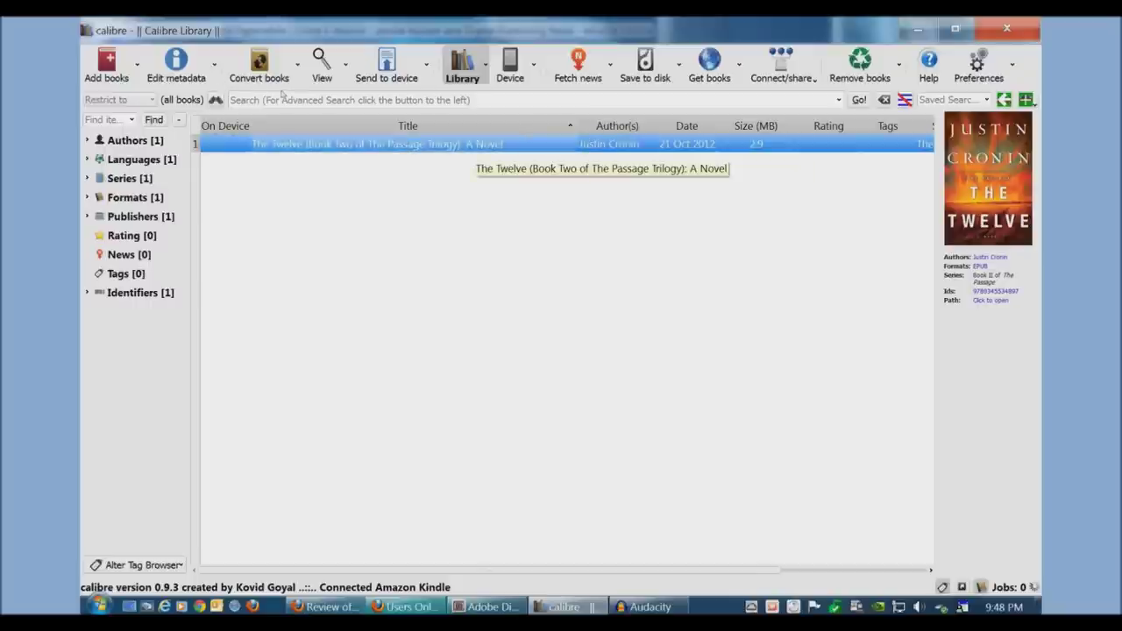
# - Open The Twelve's metadata for individual editing and set the book's date to 19 Oct 2012
pyautogui.rightClick(403, 143)
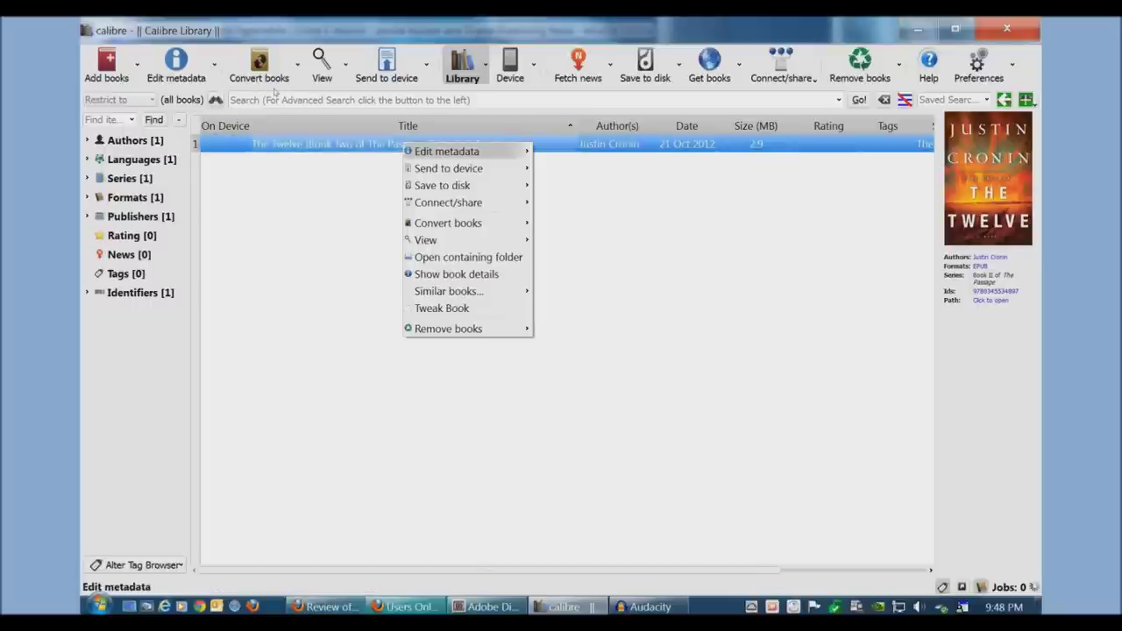
pyautogui.moveTo(446, 151)
pyautogui.press('Down')
pyautogui.press('Return')
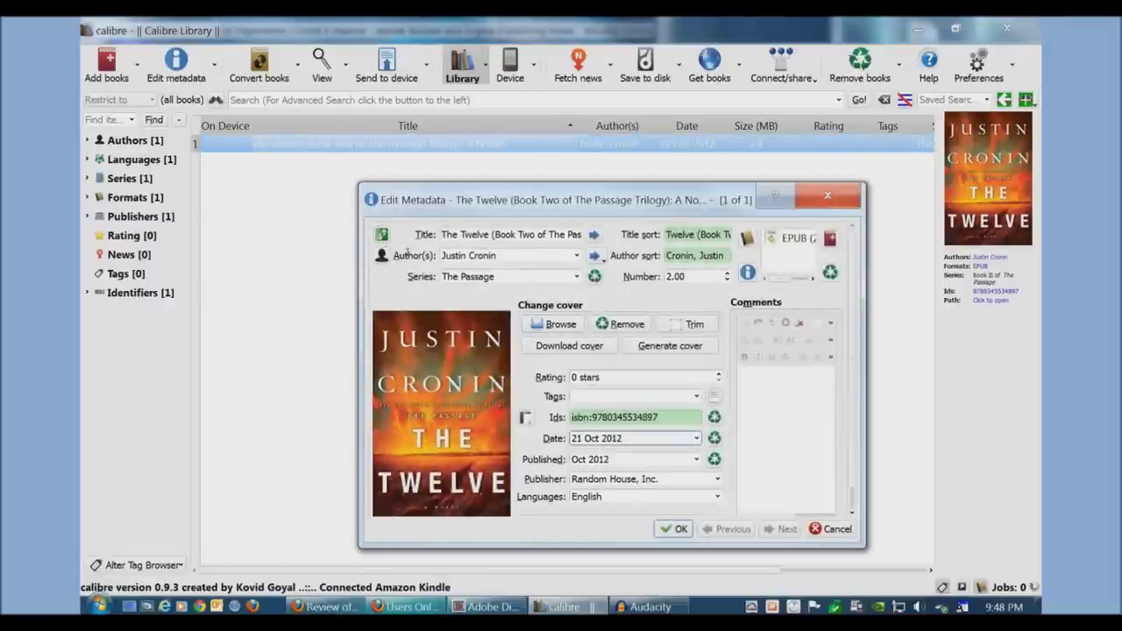
pyautogui.press('Tab')
pyautogui.write('19')
pyautogui.press('Tab')
pyautogui.press('Tab')
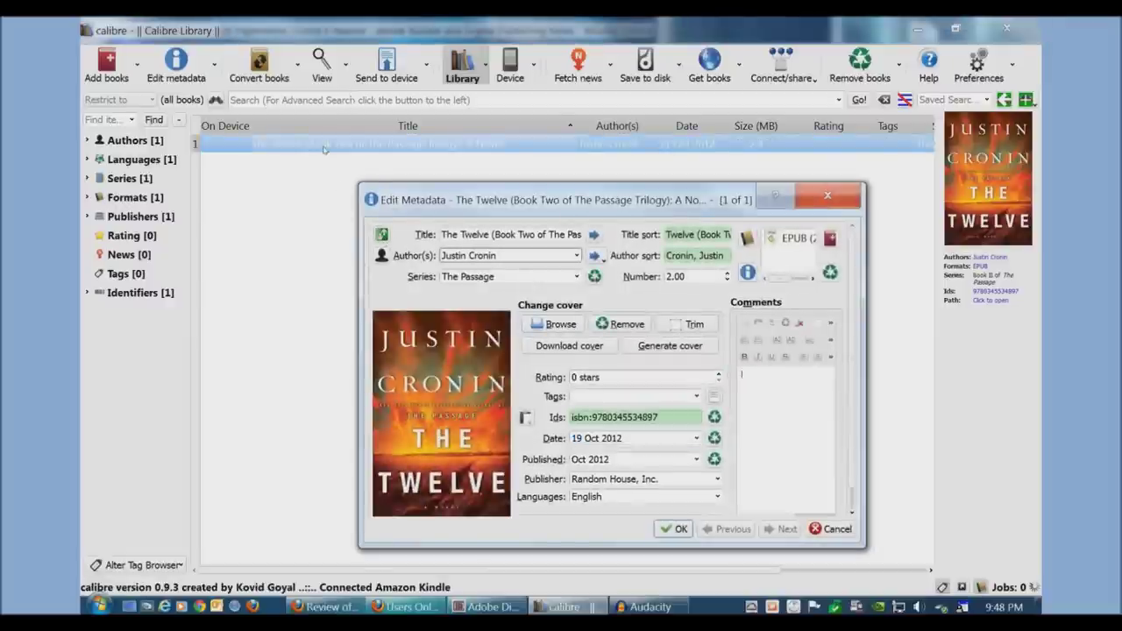
# - Shorten the book's title to "The Twelve" and regenerate the title sort entry from it
pyautogui.hotkey('shift', 'Tab')
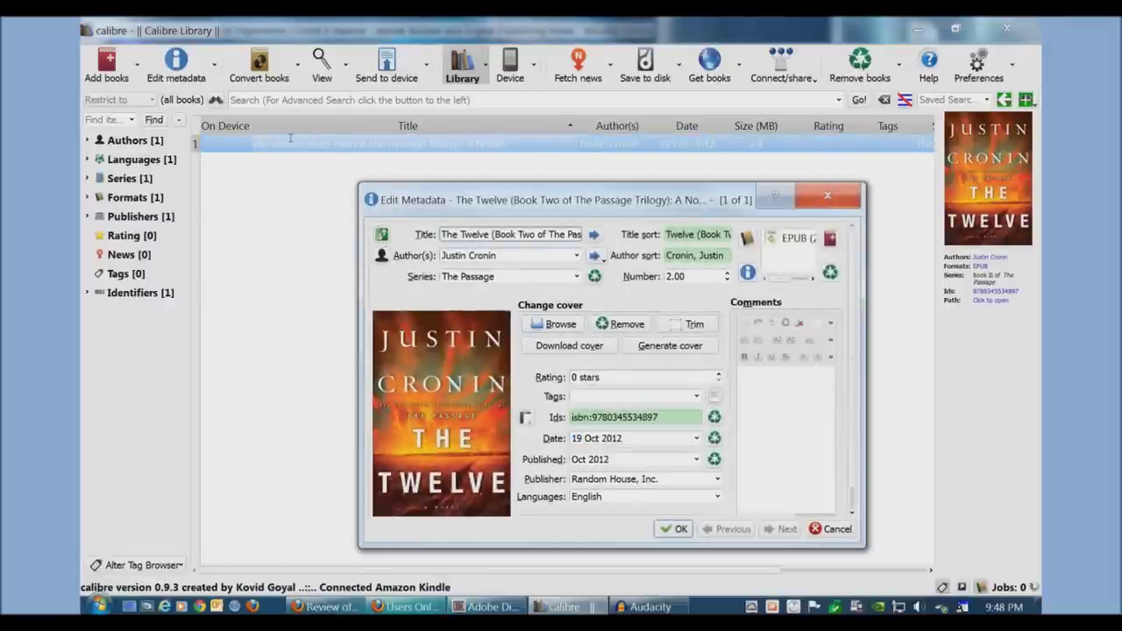
pyautogui.moveTo(459, 234); pyautogui.dragTo(581, 234)
pyautogui.press('Tab')
pyautogui.press('Tab')
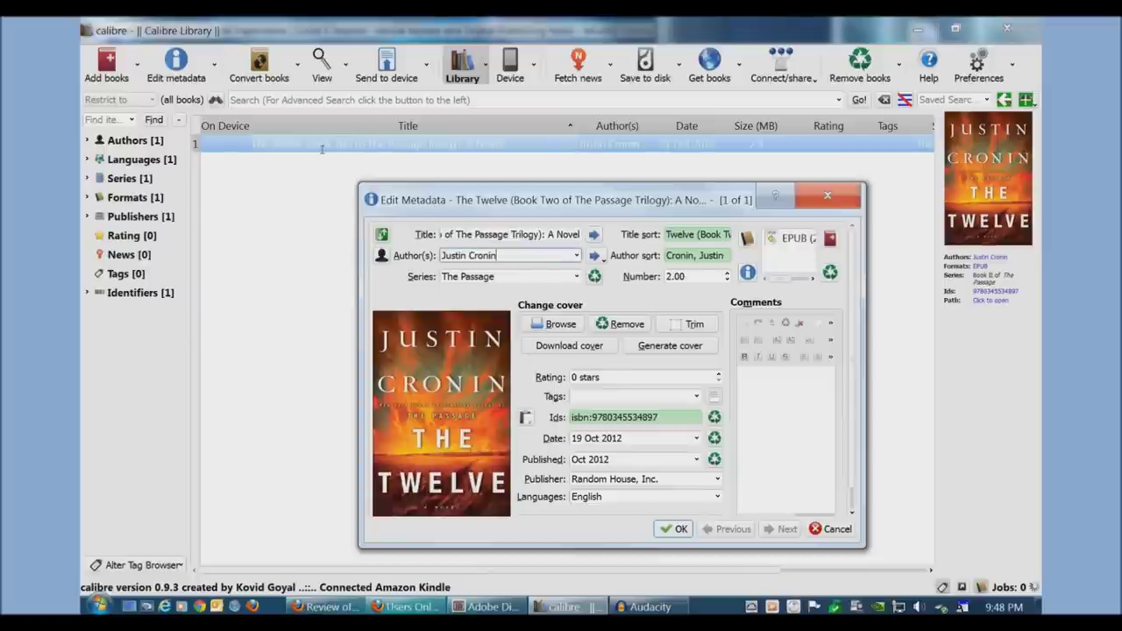
pyautogui.press('Tab')
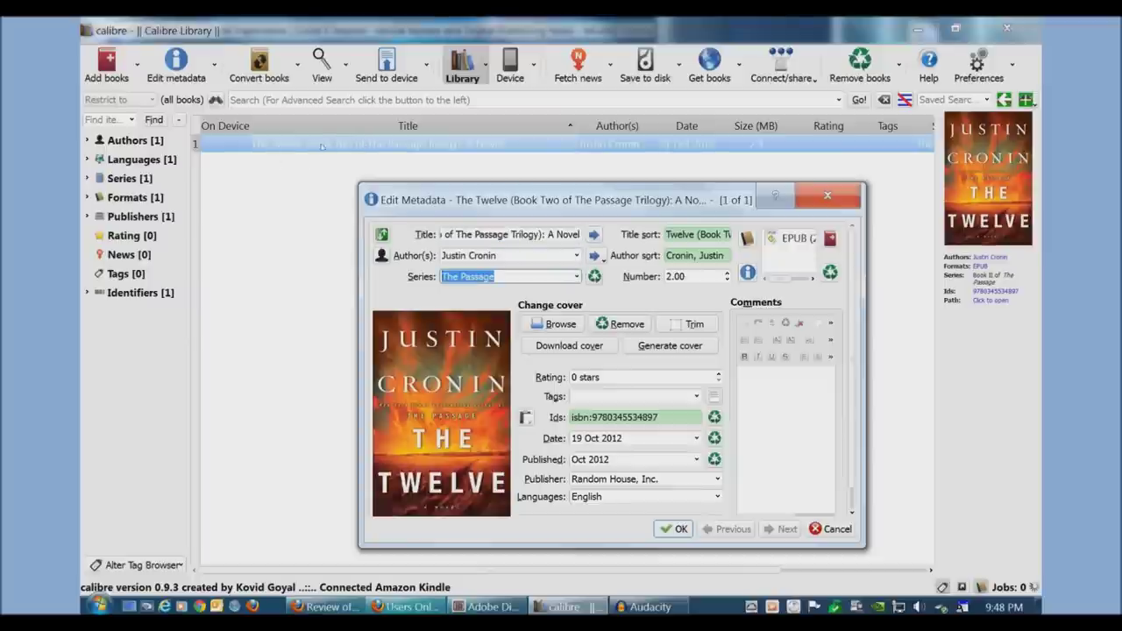
pyautogui.hotkey('shift', 'Tab')
pyautogui.hotkey('shift', 'Tab')
pyautogui.click(530, 234)
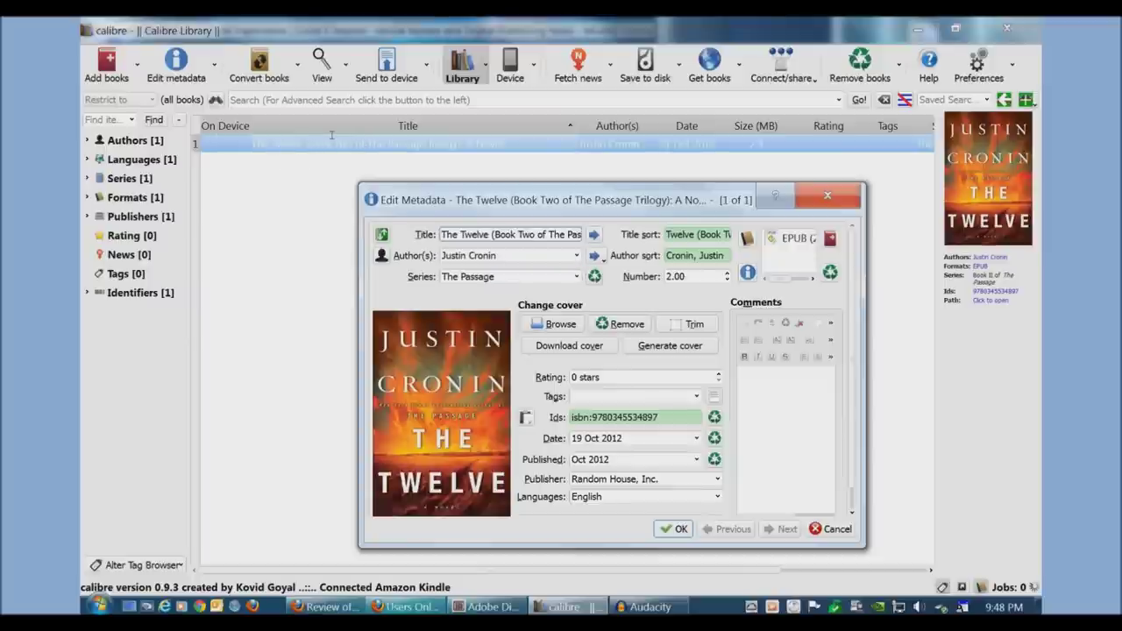
pyautogui.press('Right')
pyautogui.press('Right')
pyautogui.press('Right')
pyautogui.press('Right')
pyautogui.press('Right')
pyautogui.press('Right')
pyautogui.press('Right')
pyautogui.press('Right')
pyautogui.press('Right')
pyautogui.press('Right')
pyautogui.press('Right')
pyautogui.press('Right')
pyautogui.press('Right')
pyautogui.press('Right')
pyautogui.press('Right')
pyautogui.press('Right')
pyautogui.press('Right')
pyautogui.press('Right')
pyautogui.press('Right')
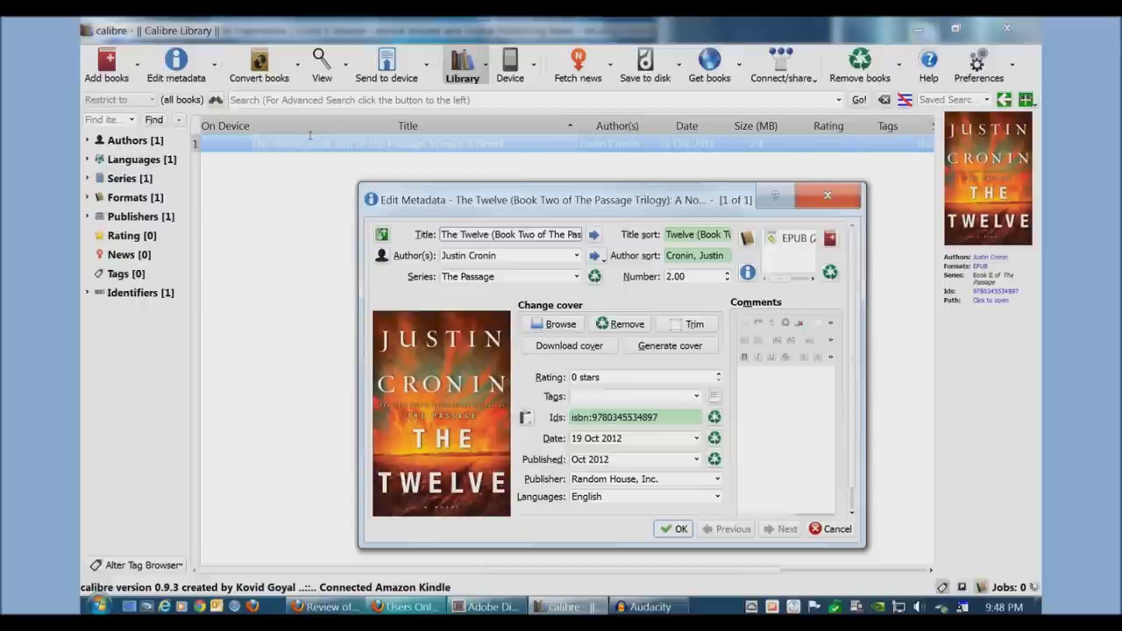
pyautogui.hotkey('shift', 'Right')
pyautogui.hotkey('shift', 'Right')
pyautogui.hotkey('shift', 'Right')
pyautogui.hotkey('shift', 'Right')
pyautogui.hotkey('shift', 'Right')
pyautogui.hotkey('shift', 'Right')
pyautogui.hotkey('shift', 'Right')
pyautogui.hotkey('shift', 'Right')
pyautogui.hotkey('shift', 'Right')
pyautogui.hotkey('shift', 'Right')
pyautogui.hotkey('shift', 'Right')
pyautogui.hotkey('shift', 'Right')
pyautogui.hotkey('shift', 'Right')
pyautogui.hotkey('shift', 'Right')
pyautogui.hotkey('shift', 'Right')
pyautogui.hotkey('shift', 'Right')
pyautogui.hotkey('shift', 'Right')
pyautogui.hotkey('shift', 'Right')
pyautogui.hotkey('shift', 'Right')
pyautogui.hotkey('shift', 'Right')
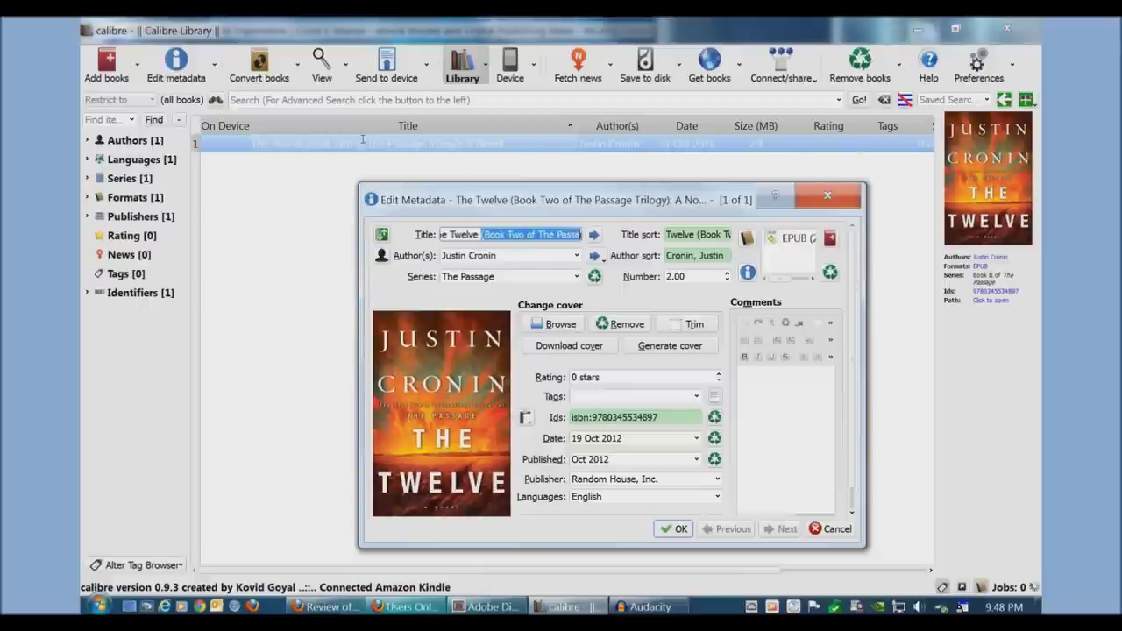
pyautogui.hotkey('shift', 'End')
pyautogui.hotkey('ctrl', 'Left')
pyautogui.hotkey('ctrl', 'Left')
pyautogui.hotkey('ctrl', 'Left')
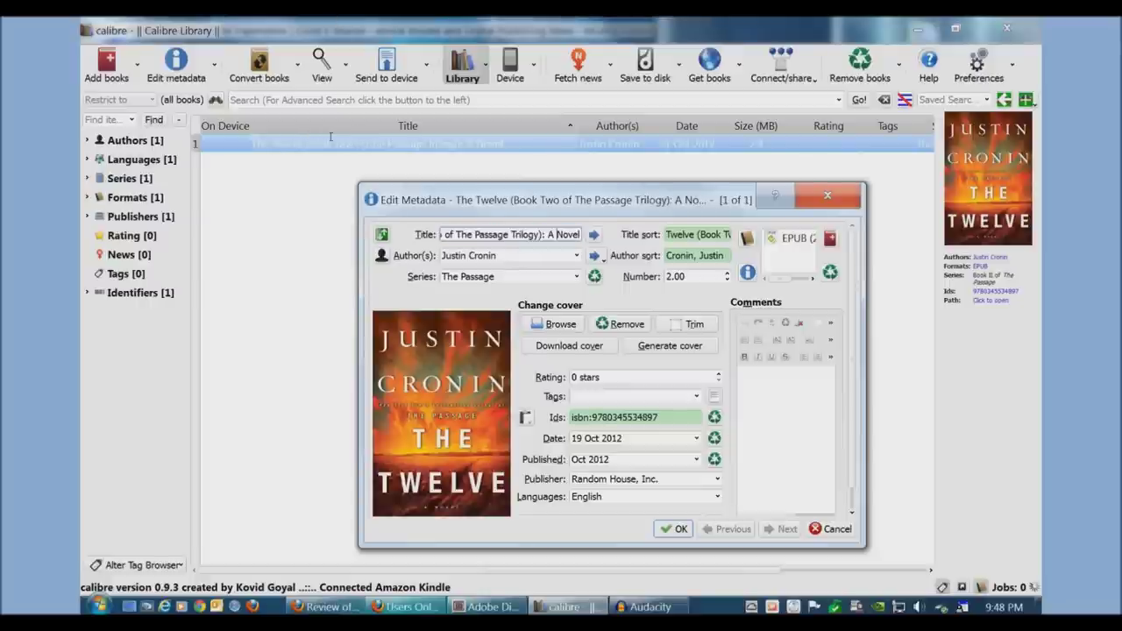
pyautogui.hotkey('shift', 'Left')
pyautogui.hotkey('shift', 'Left')
pyautogui.hotkey('shift', 'Left')
pyautogui.hotkey('shift', 'Left')
pyautogui.hotkey('shift', 'Left')
pyautogui.hotkey('shift', 'Left')
pyautogui.hotkey('shift', 'Left')
pyautogui.hotkey('shift', 'Left')
pyautogui.hotkey('shift', 'Left')
pyautogui.hotkey('shift', 'Left')
pyautogui.hotkey('shift', 'Left')
pyautogui.hotkey('shift', 'Left')
pyautogui.hotkey('shift', 'Left')
pyautogui.hotkey('shift', 'Left')
pyautogui.hotkey('shift', 'Left')
pyautogui.hotkey('shift', 'Left')
pyautogui.hotkey('shift', 'Left')
pyautogui.hotkey('shift', 'Left')
pyautogui.hotkey('shift', 'Left')
pyautogui.hotkey('shift', 'Left')
pyautogui.hotkey('shift', 'Left')
pyautogui.hotkey('shift', 'Left')
pyautogui.hotkey('shift', 'Left')
pyautogui.hotkey('shift', 'Left')
pyautogui.hotkey('shift', 'Left')
pyautogui.hotkey('shift', 'Left')
pyautogui.hotkey('shift', 'Left')
pyautogui.hotkey('shift', 'Left')
pyautogui.hotkey('shift', 'Left')
pyautogui.hotkey('shift', 'Left')
pyautogui.hotkey('shift', 'Left')
pyautogui.hotkey('shift', 'Left')
pyautogui.hotkey('shift', 'Left')
pyautogui.hotkey('shift', 'Left')
pyautogui.hotkey('shift', 'Left')
pyautogui.hotkey('shift', 'Left')
pyautogui.press('Right')
pyautogui.press('Right')
pyautogui.press('Right')
pyautogui.press('Right')
pyautogui.press('Right')
pyautogui.press('Right')
pyautogui.press('Right')
pyautogui.press('Right')
pyautogui.press('Right')
pyautogui.press('Right')
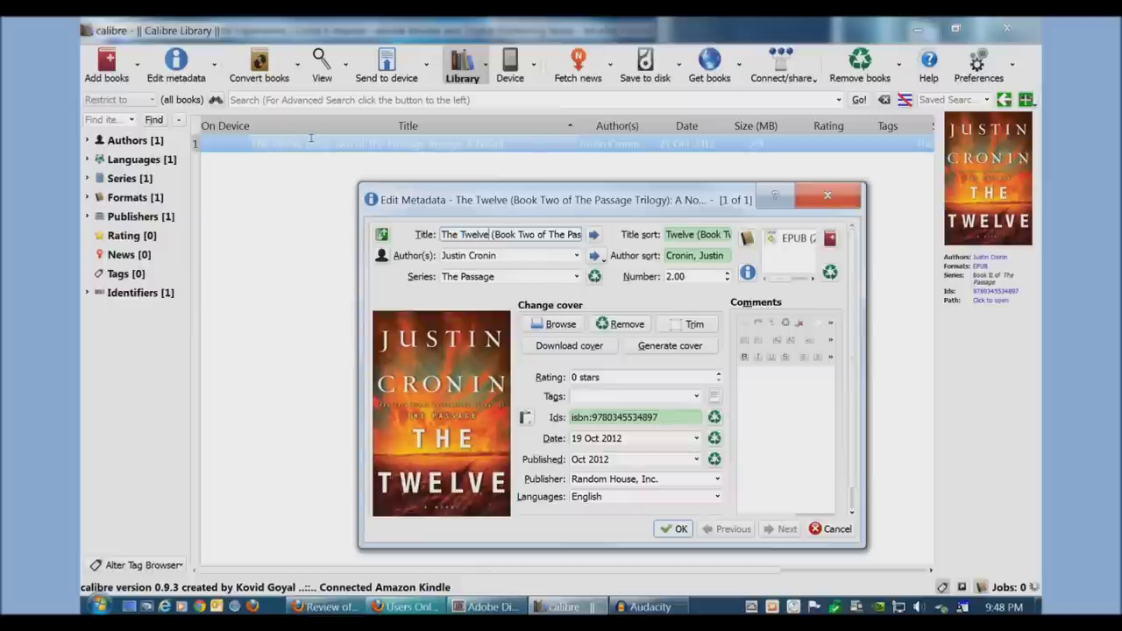
pyautogui.hotkey('shift', 'Right')
pyautogui.hotkey('shift', 'Right')
pyautogui.hotkey('shift', 'Right')
pyautogui.hotkey('shift', 'Right')
pyautogui.hotkey('shift', 'Right')
pyautogui.hotkey('shift', 'Right')
pyautogui.hotkey('shift', 'End')
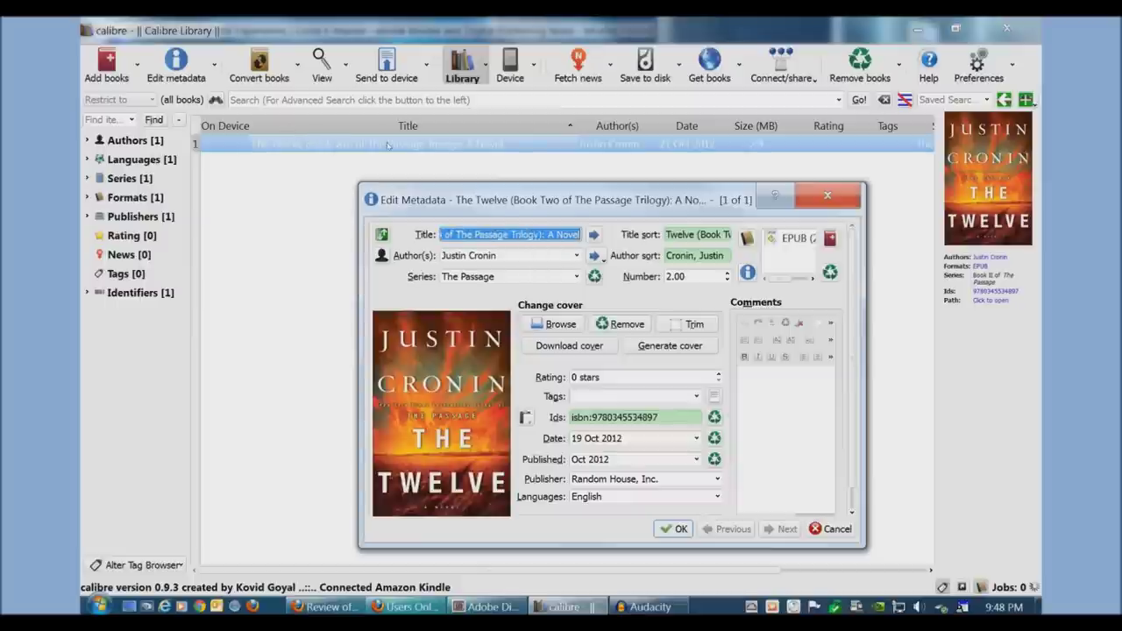
pyautogui.press('BackSpace')
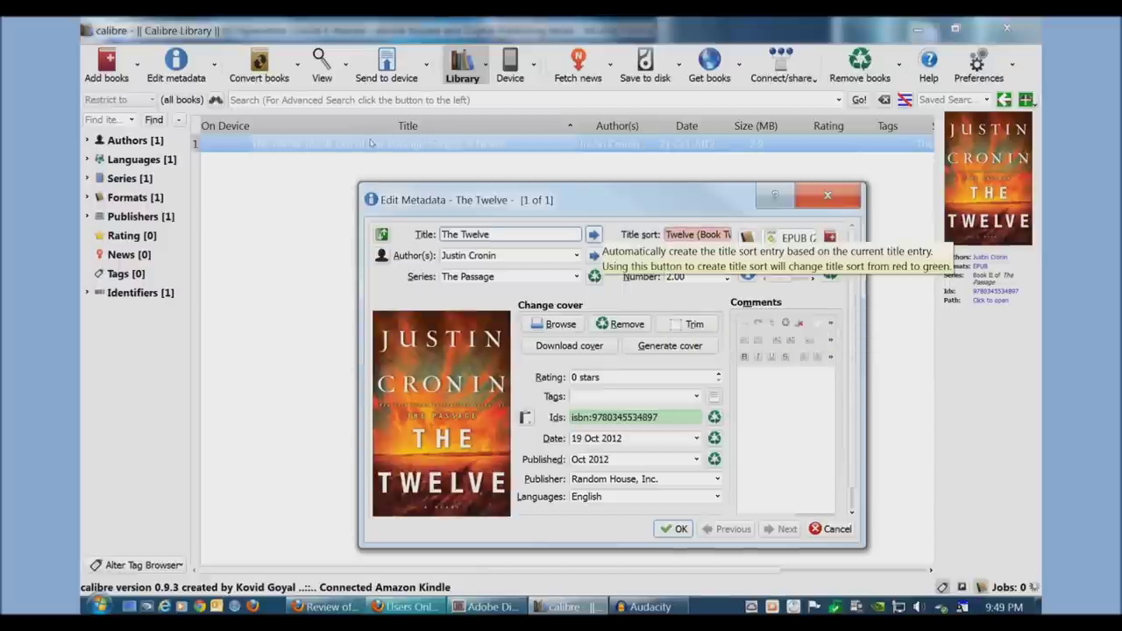
pyautogui.click(594, 234)
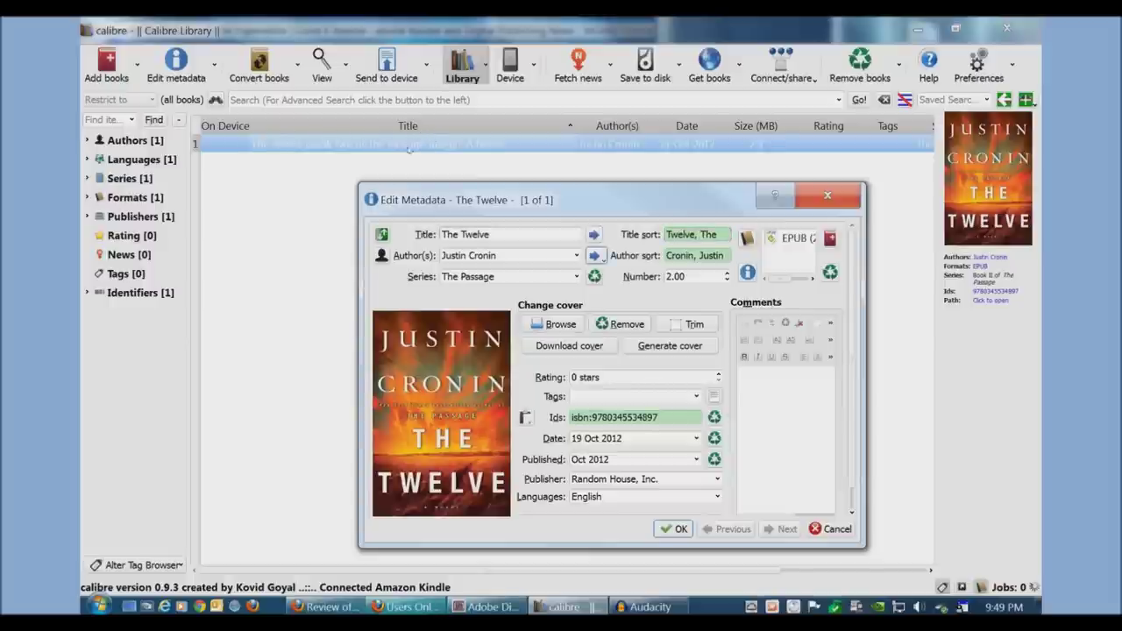
# - Examine the book's author, series, cover and publication fields down to the metadata download option
pyautogui.press('Tab')
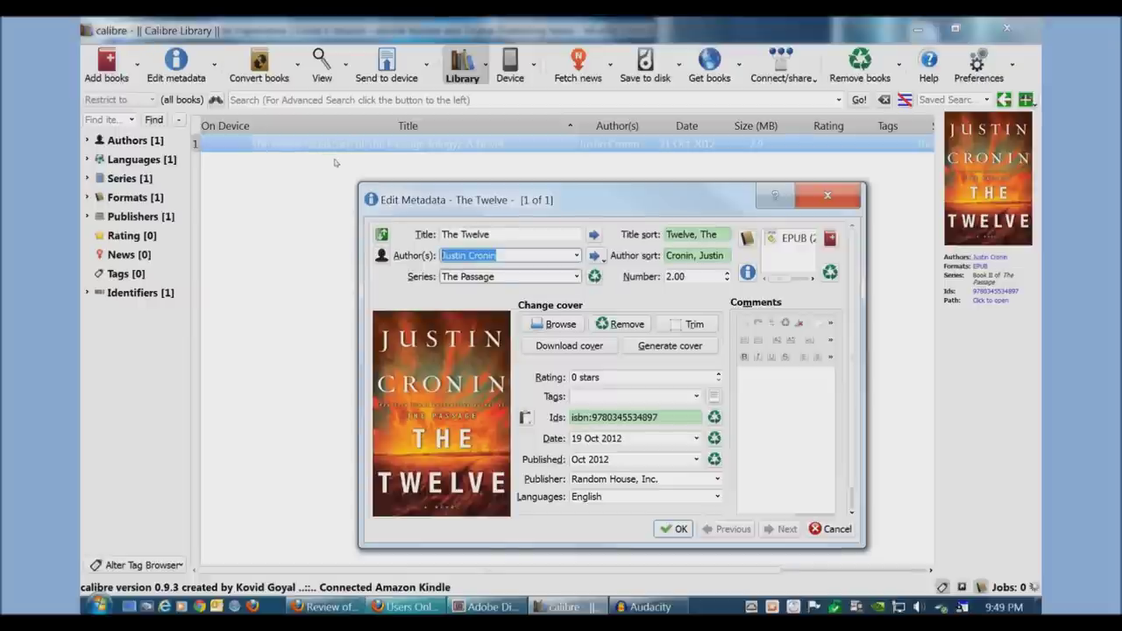
pyautogui.press('Tab')
pyautogui.press('Tab')
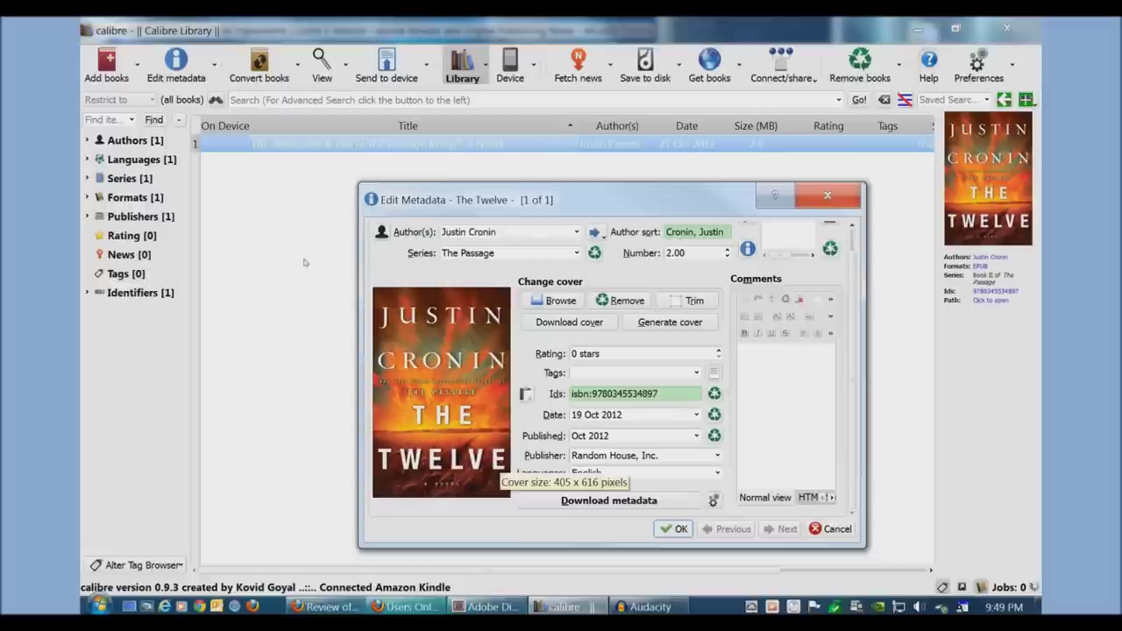
pyautogui.scroll(1, 526, 393)
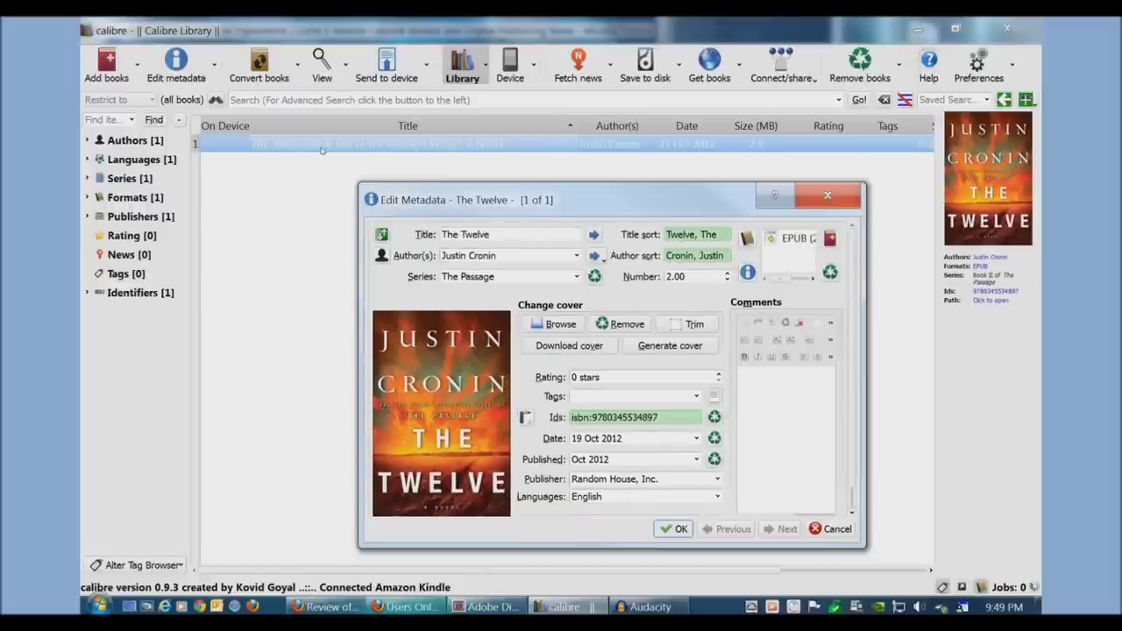
pyautogui.hotkey('shift', 'Tab')
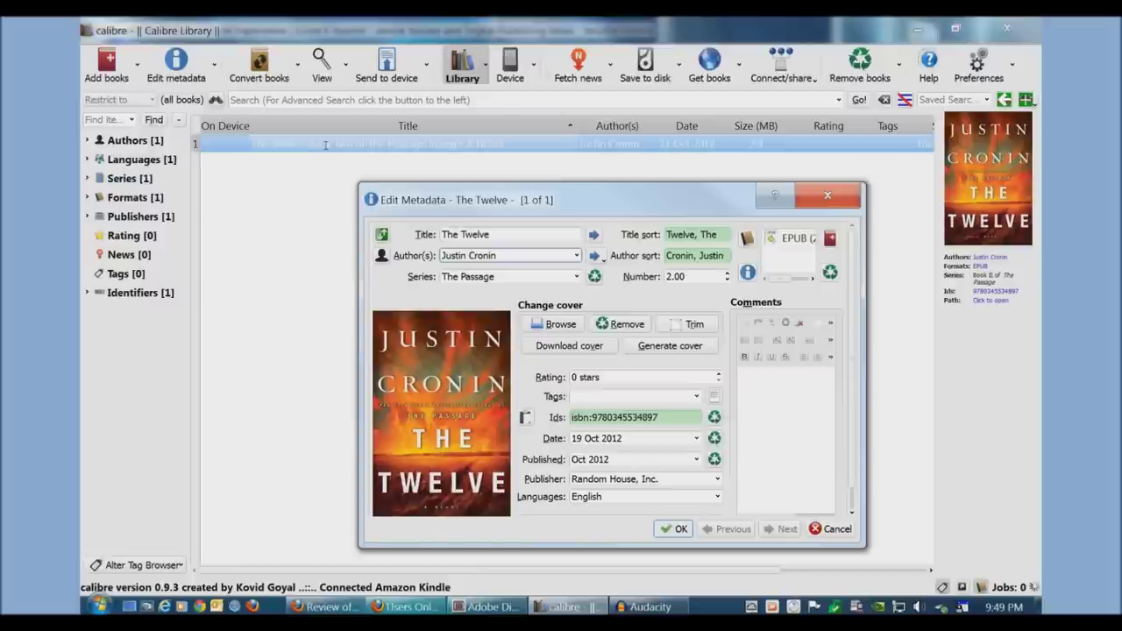
pyautogui.press('Tab')
pyautogui.press('Tab')
pyautogui.press('Tab')
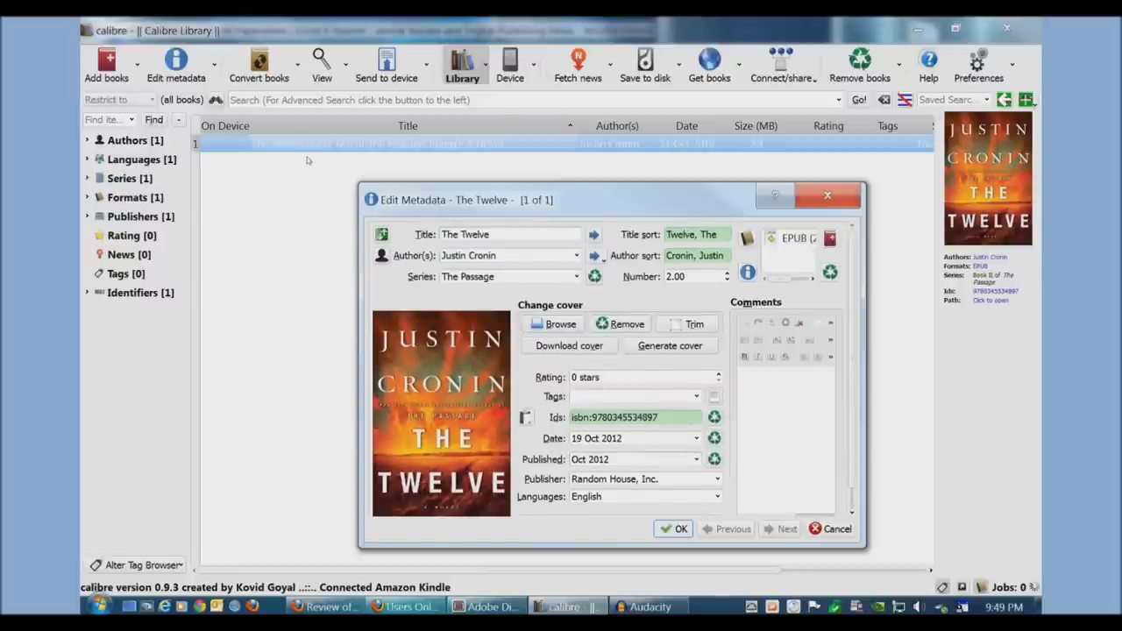
pyautogui.scroll(-1, 318, 235)
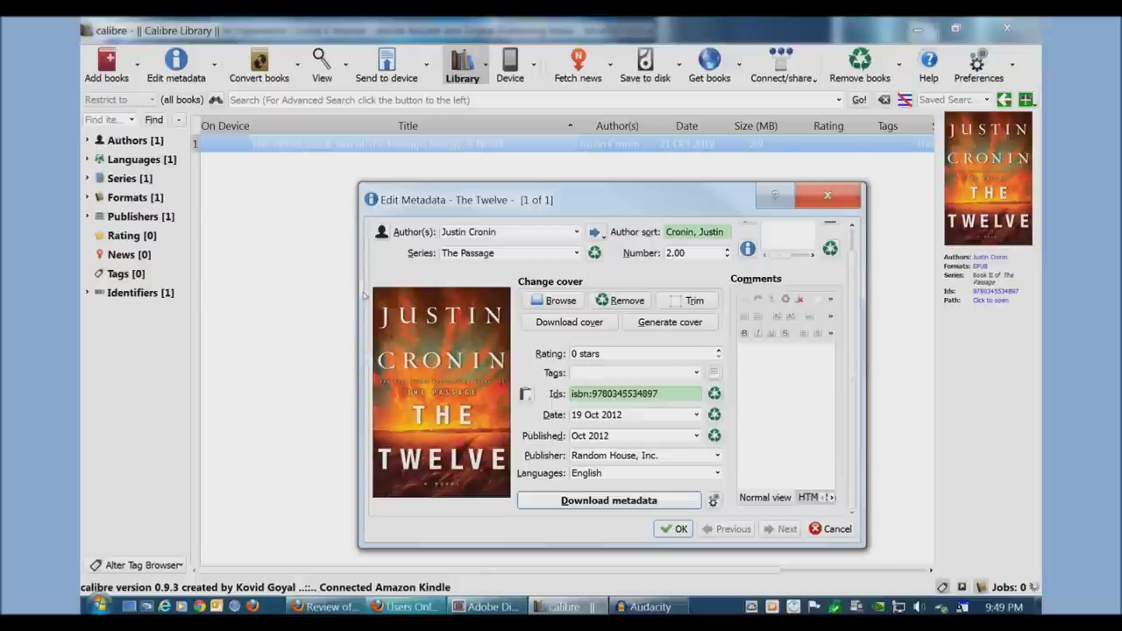
# - Review the book's title, author and series entries before downloading metadata
pyautogui.scroll(1, 364, 296)
pyautogui.moveTo(490, 234); pyautogui.dragTo(437, 234)
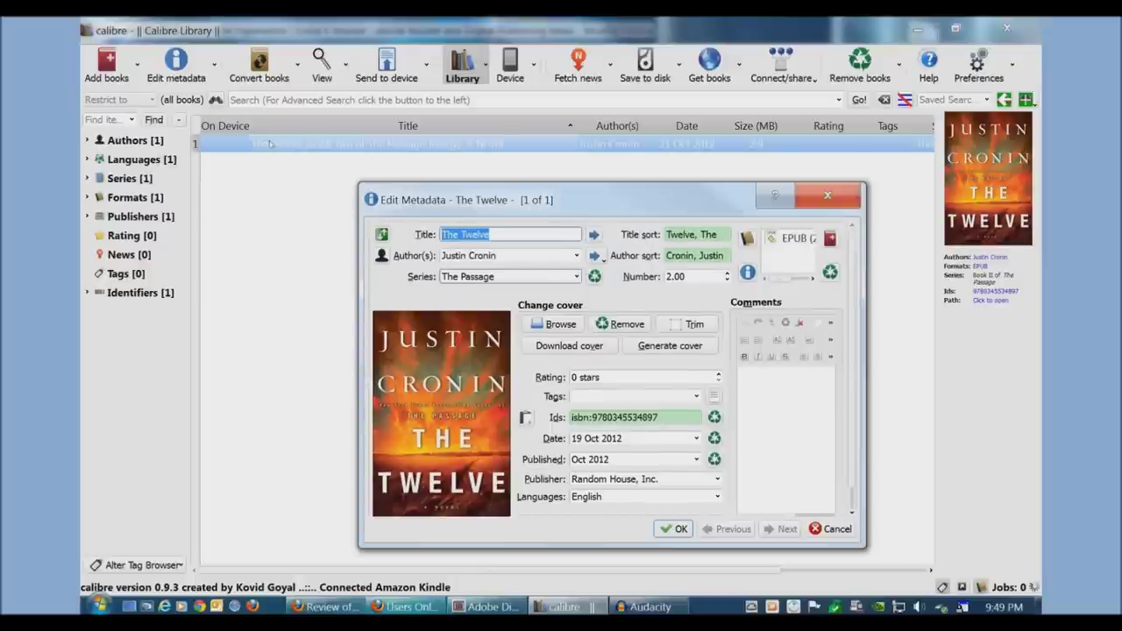
pyautogui.press('Tab')
pyautogui.press('Tab')
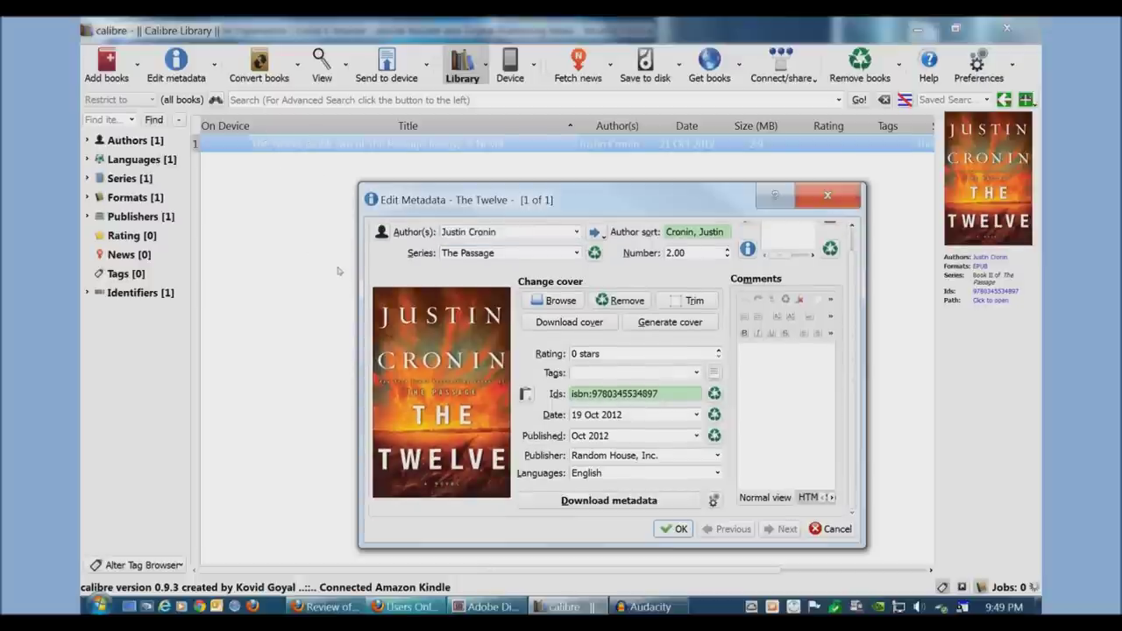
pyautogui.scroll(1, 586, 370)
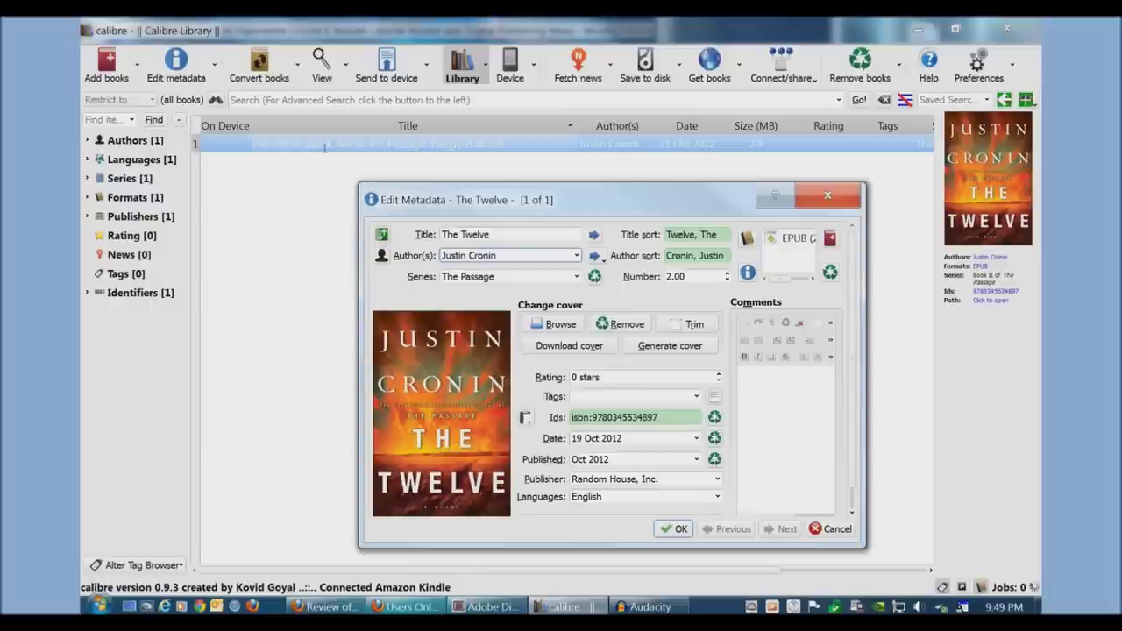
pyautogui.hotkey('shift', 'Tab')
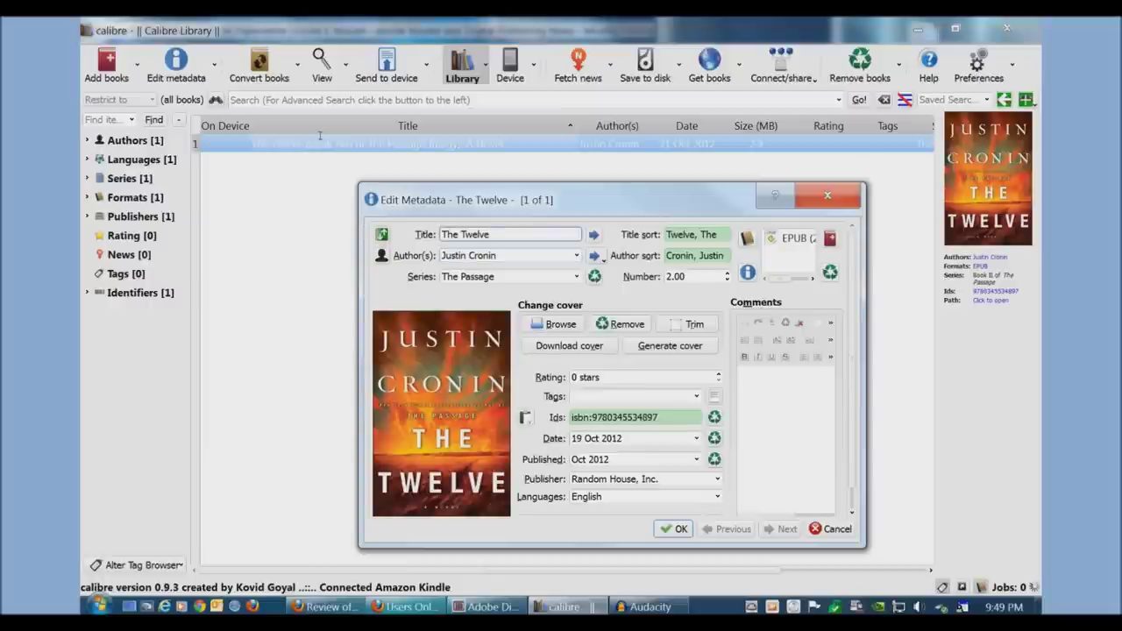
pyautogui.hotkey('shift', 'Tab')
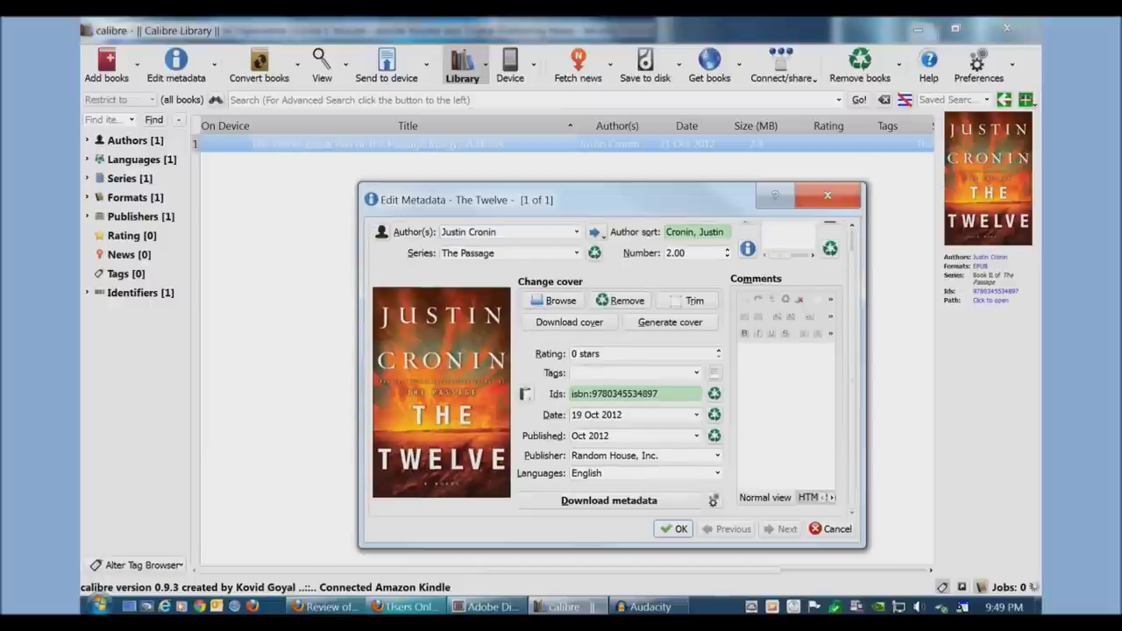
pyautogui.press('Tab')
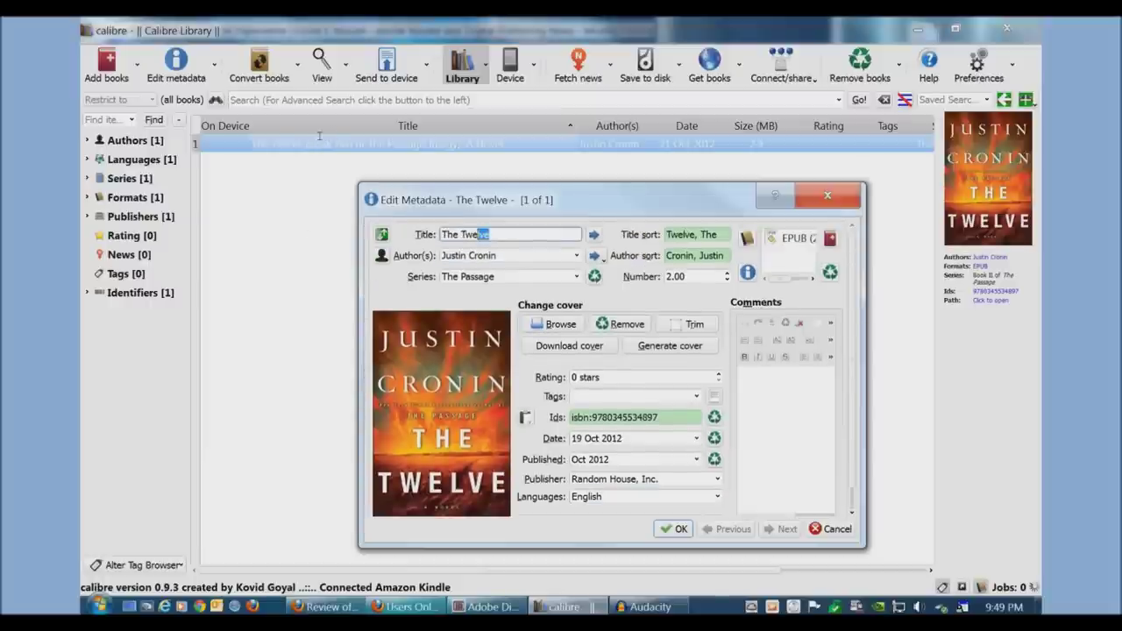
pyautogui.press('Tab')
# - Download metadata for The Twelve, using the 2012 Ballantine Books result and its Amazon.com cover
pyautogui.hotkey('alt', 'd')
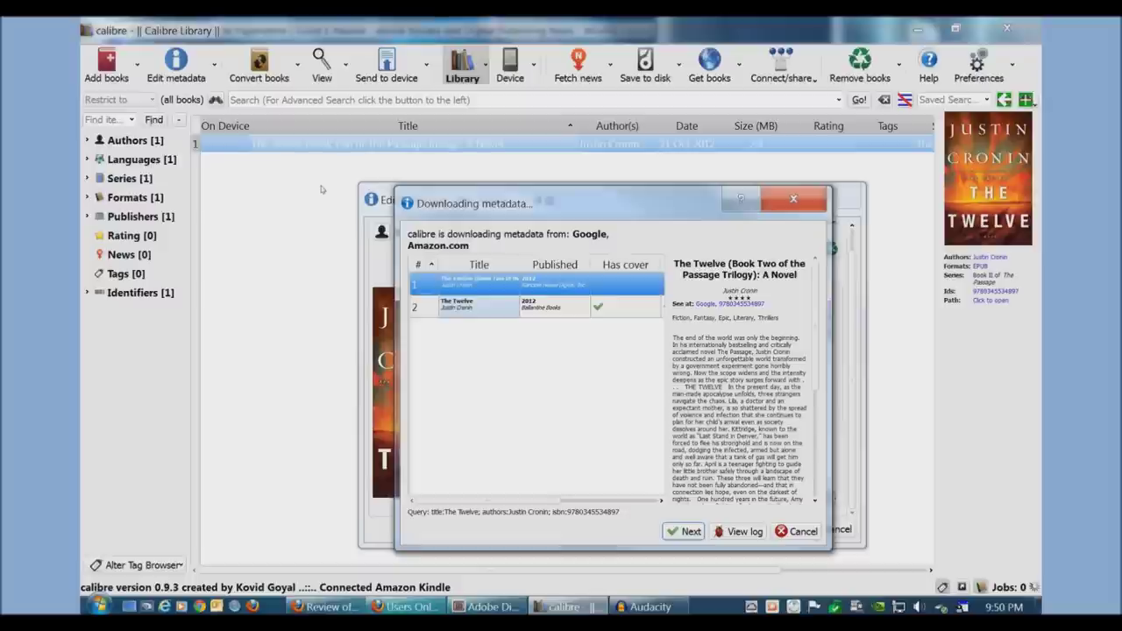
pyautogui.press('Down')
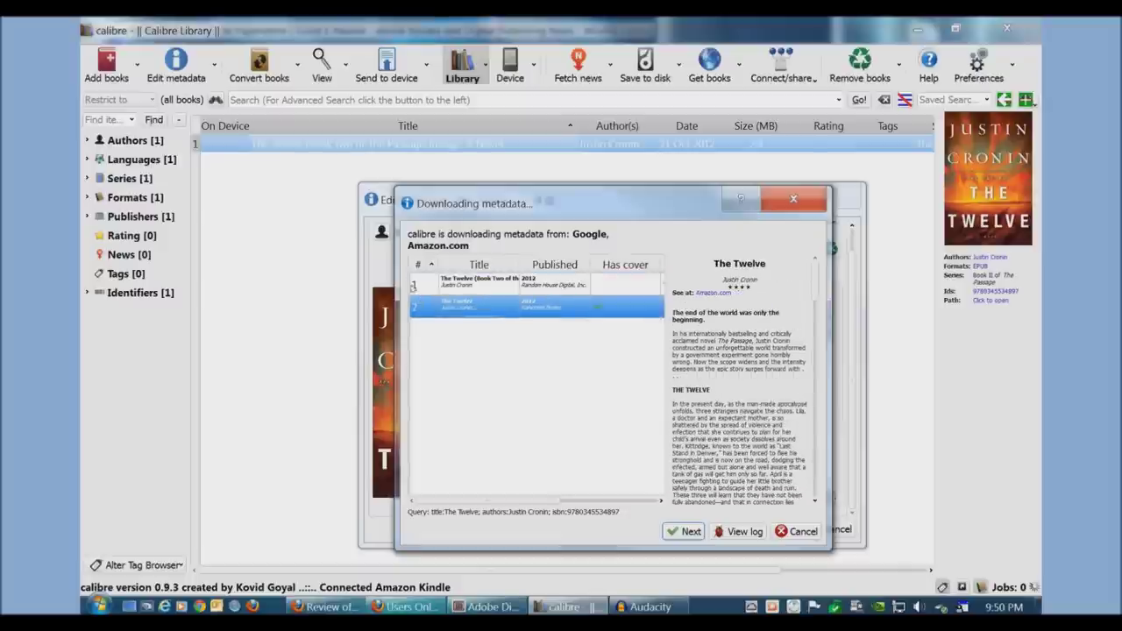
pyautogui.doubleClick(427, 311)
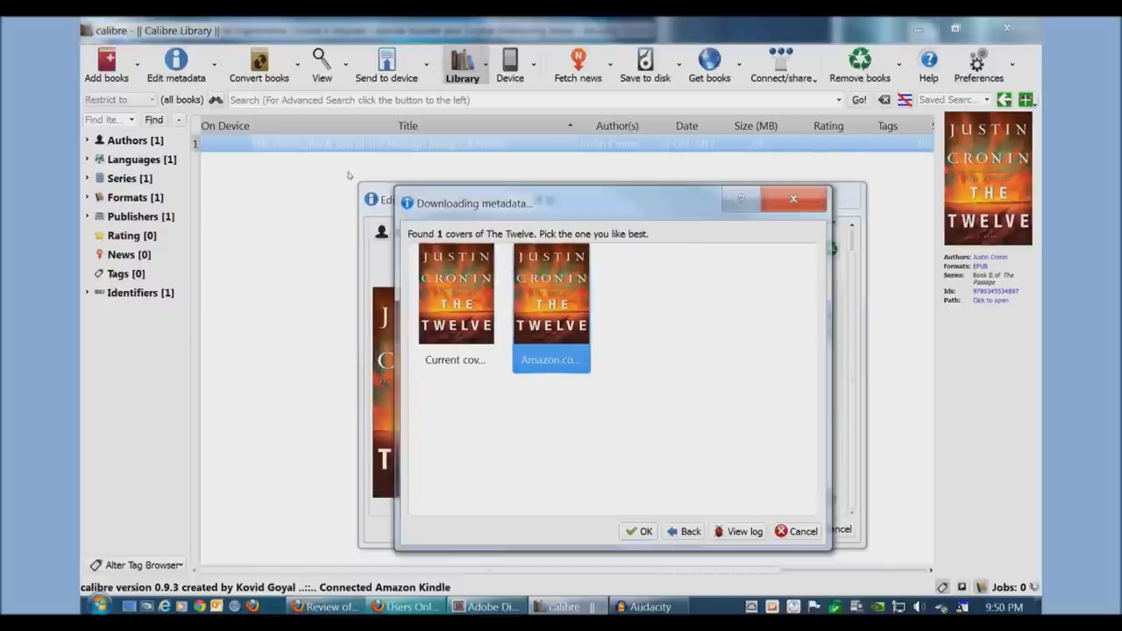
pyautogui.press('Return')
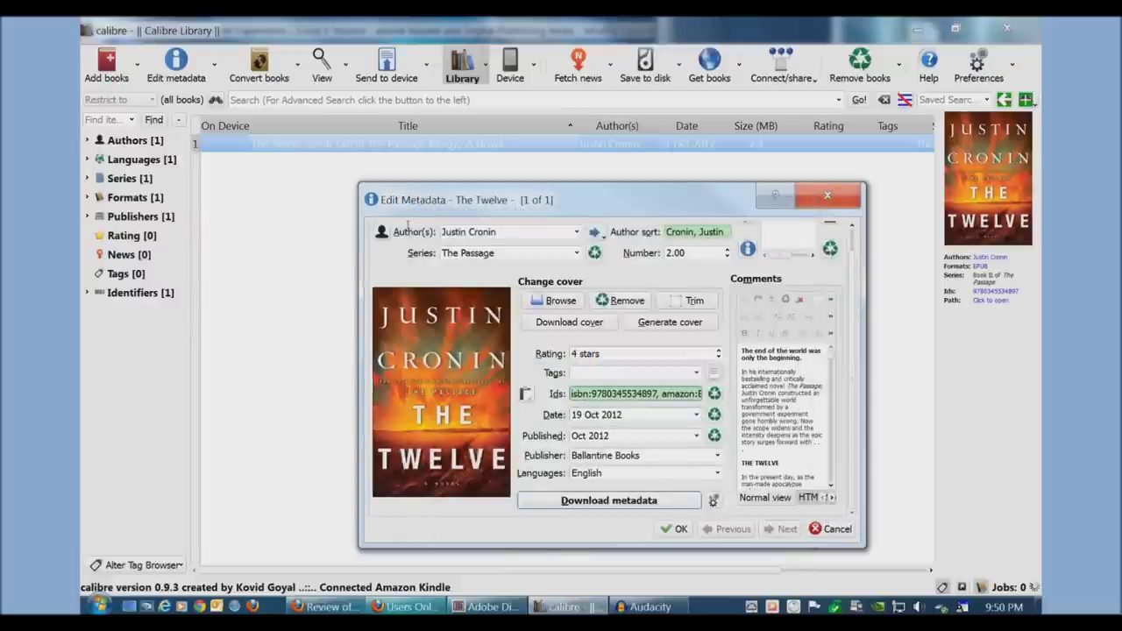
# - Examine the downloaded Amazon identifier and read through the book description in the comments
pyautogui.moveTo(661, 394); pyautogui.dragTo(714, 394)
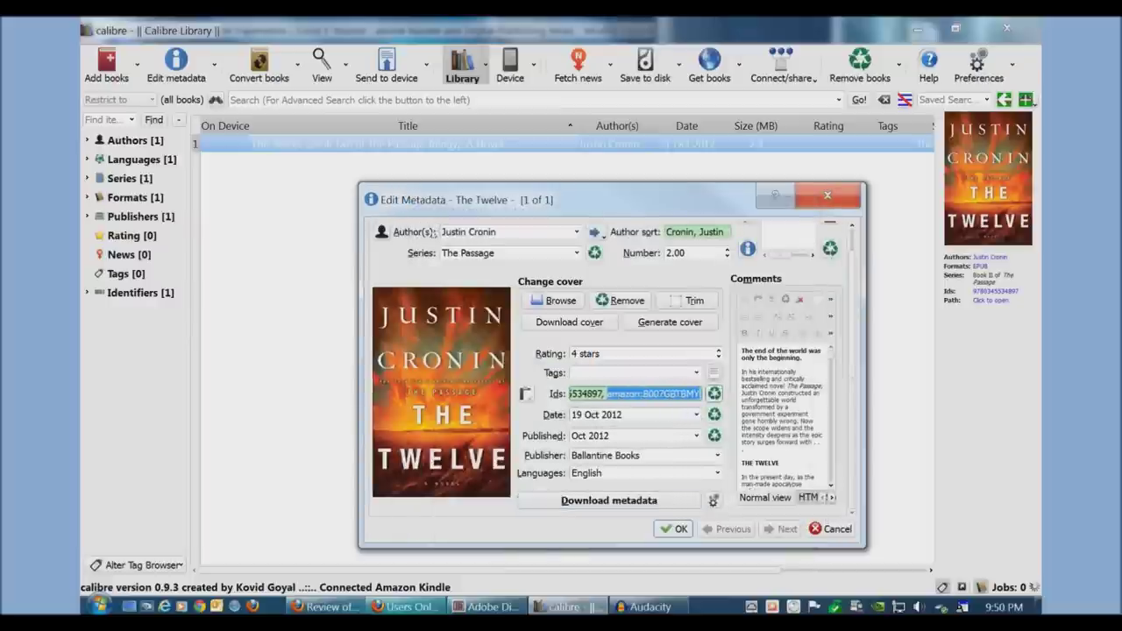
pyautogui.click(700, 393)
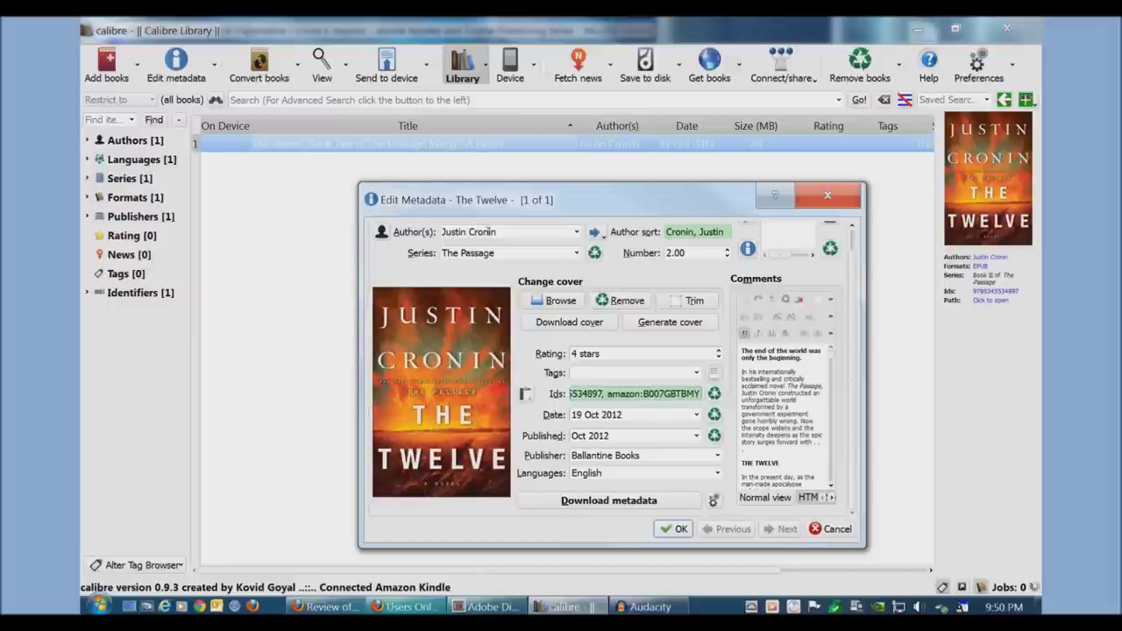
pyautogui.scroll(-7, 484, 233)
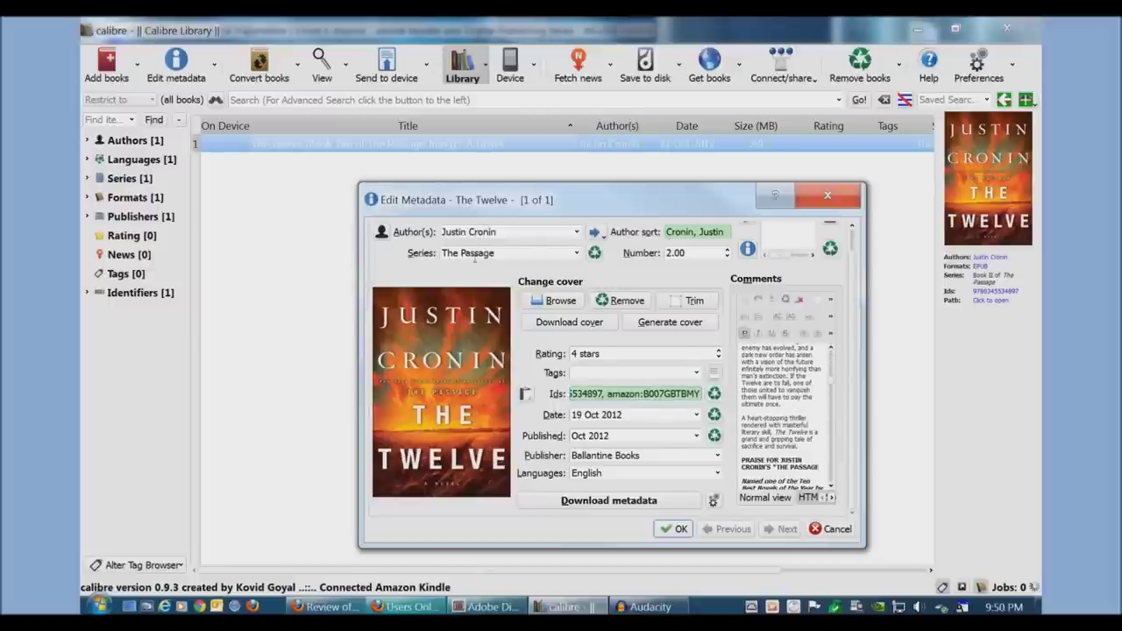
pyautogui.press('Down')
pyautogui.press('Down')
pyautogui.press('Down')
pyautogui.press('Down')
pyautogui.press('Down')
pyautogui.press('Down')
pyautogui.press('Down')
pyautogui.press('Down')
pyautogui.press('Down')
pyautogui.press('Down')
pyautogui.press('Down')
pyautogui.press('Down')
pyautogui.press('Down')
pyautogui.press('Down')
pyautogui.press('Down')
pyautogui.press('Down')
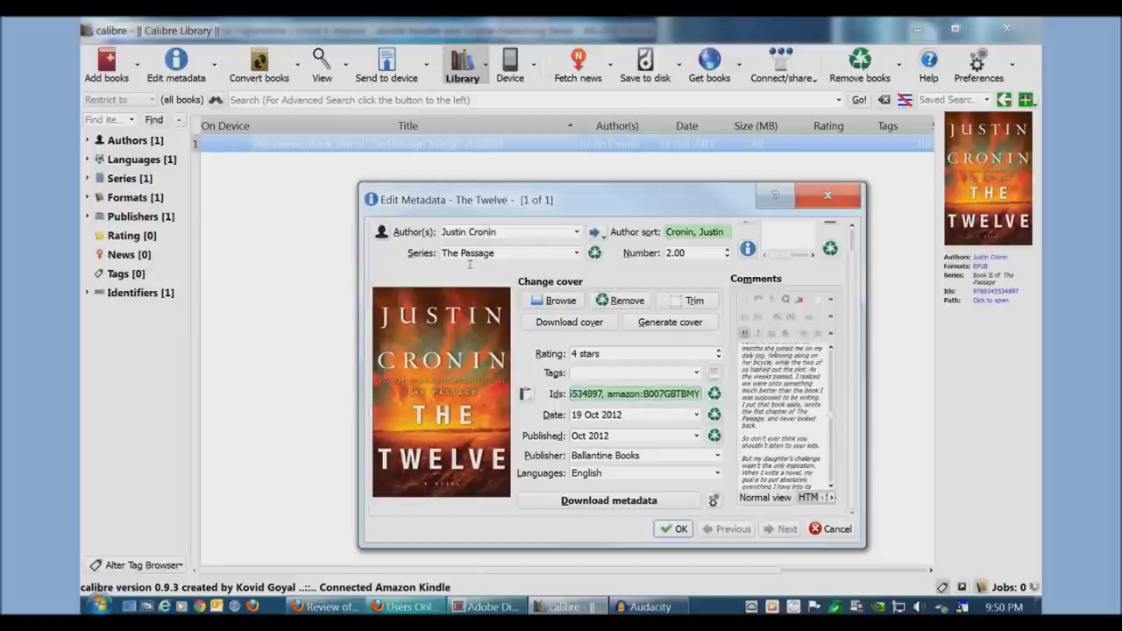
pyautogui.press('Down')
pyautogui.press('Down')
pyautogui.press('Down')
pyautogui.press('Down')
pyautogui.press('Down')
pyautogui.press('Down')
pyautogui.press('Down')
pyautogui.press('Down')
pyautogui.press('Down')
pyautogui.press('Down')
pyautogui.press('Down')
pyautogui.press('Down')
pyautogui.press('Down')
pyautogui.press('Down')
pyautogui.press('Down')
pyautogui.press('Down')
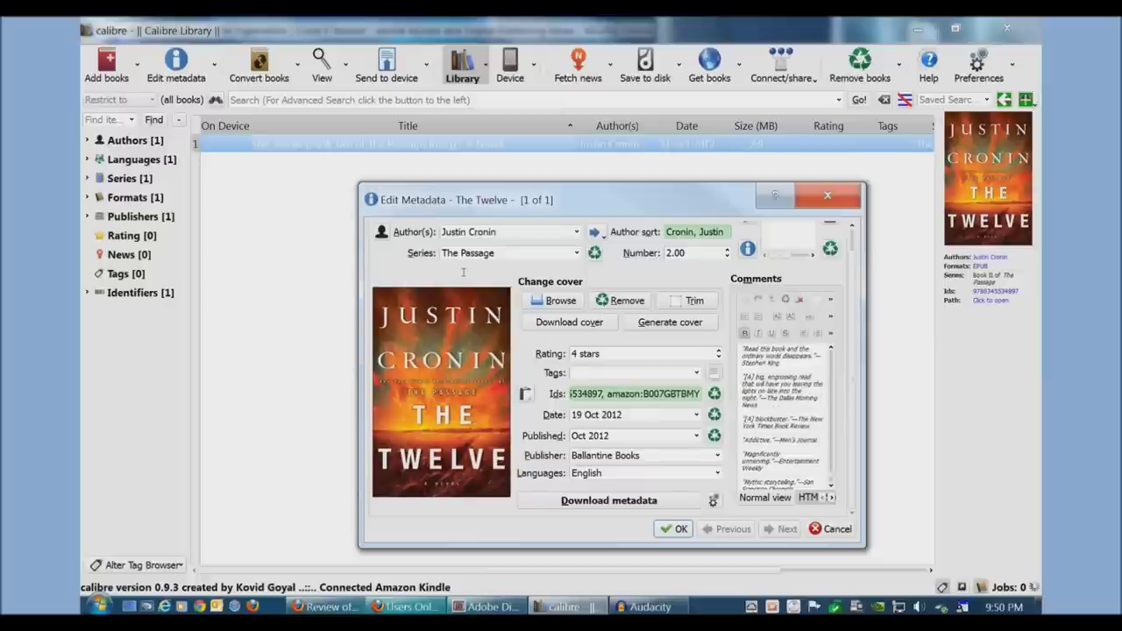
pyautogui.press('Down')
pyautogui.press('Down')
pyautogui.press('Down')
pyautogui.press('Down')
pyautogui.press('Down')
pyautogui.press('Down')
pyautogui.press('Down')
pyautogui.press('Down')
pyautogui.press('Down')
pyautogui.press('Down')
pyautogui.press('Down')
pyautogui.press('Down')
pyautogui.press('Down')
pyautogui.press('Down')
pyautogui.press('Down')
pyautogui.press('Down')
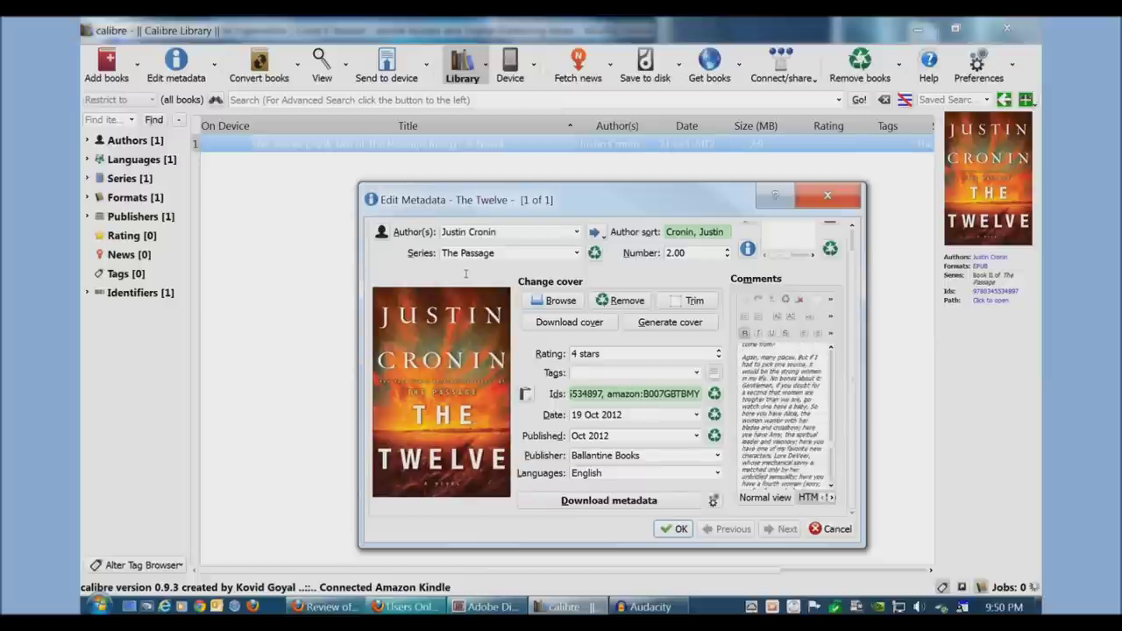
pyautogui.scroll(15, 780, 415)
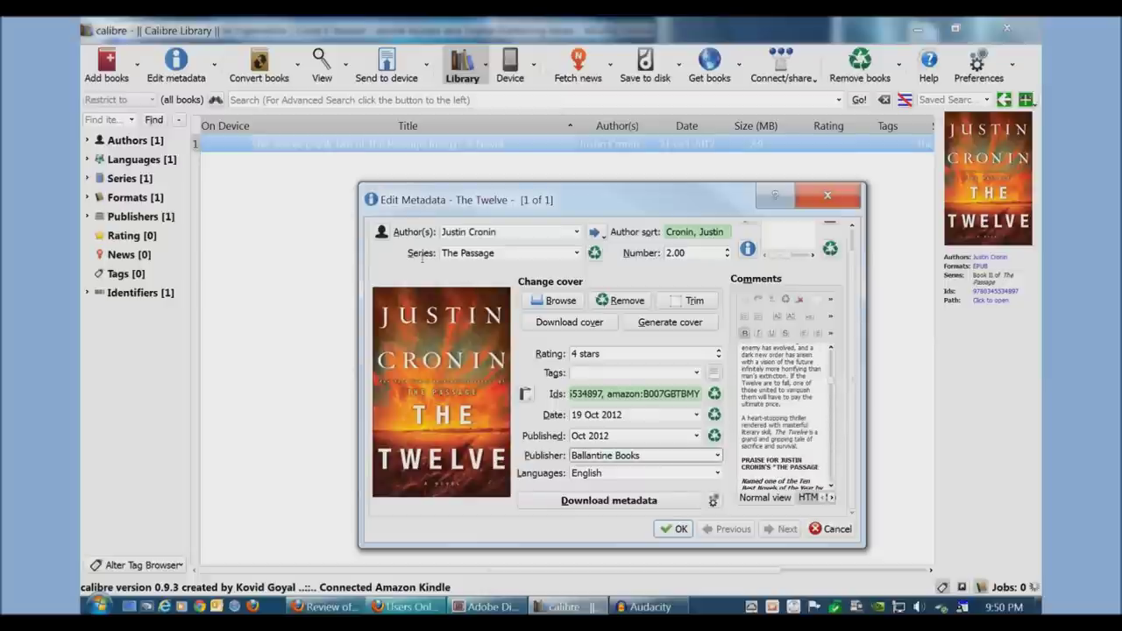
# - Check the downloaded publisher entry and save the metadata changes to The Twelve
pyautogui.hotkey('ctrl', 'a')
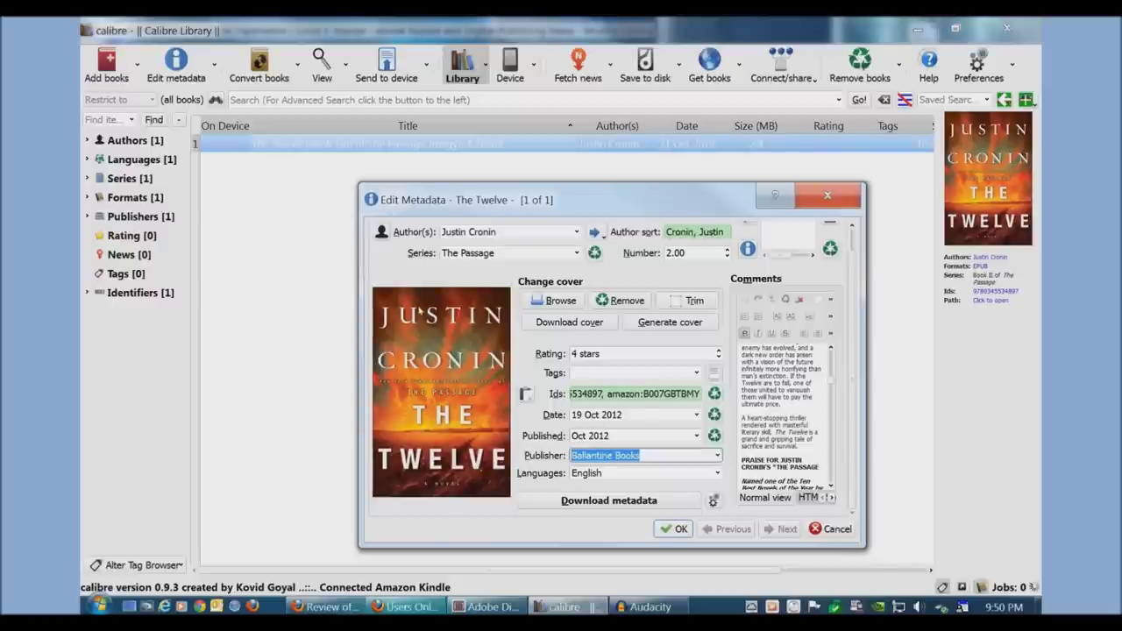
pyautogui.press('Return')
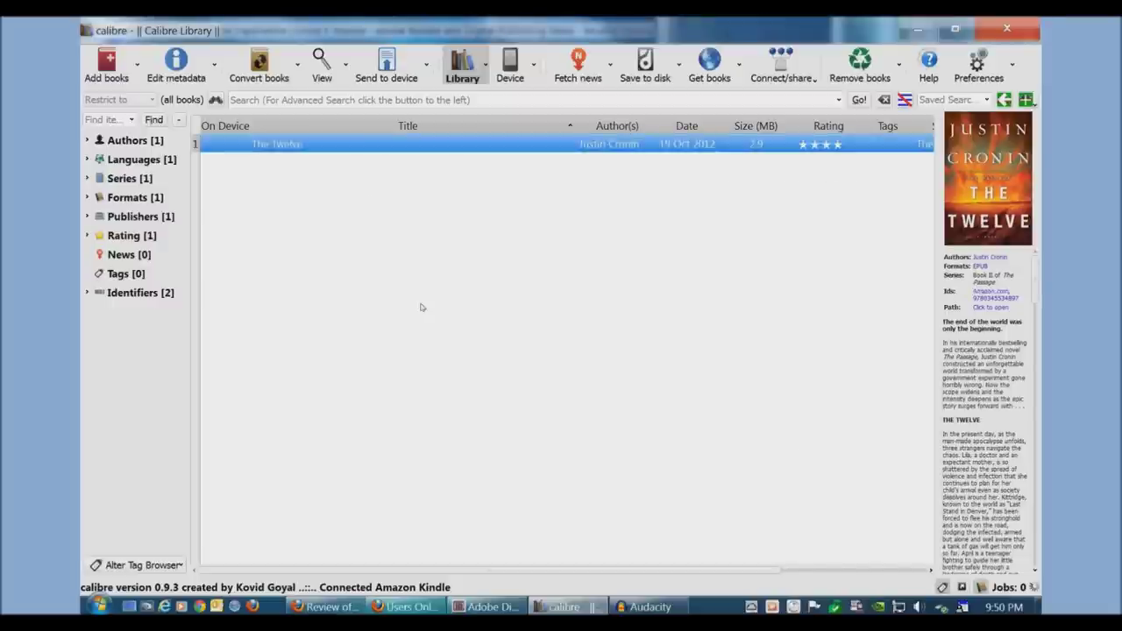
pyautogui.press('F2')
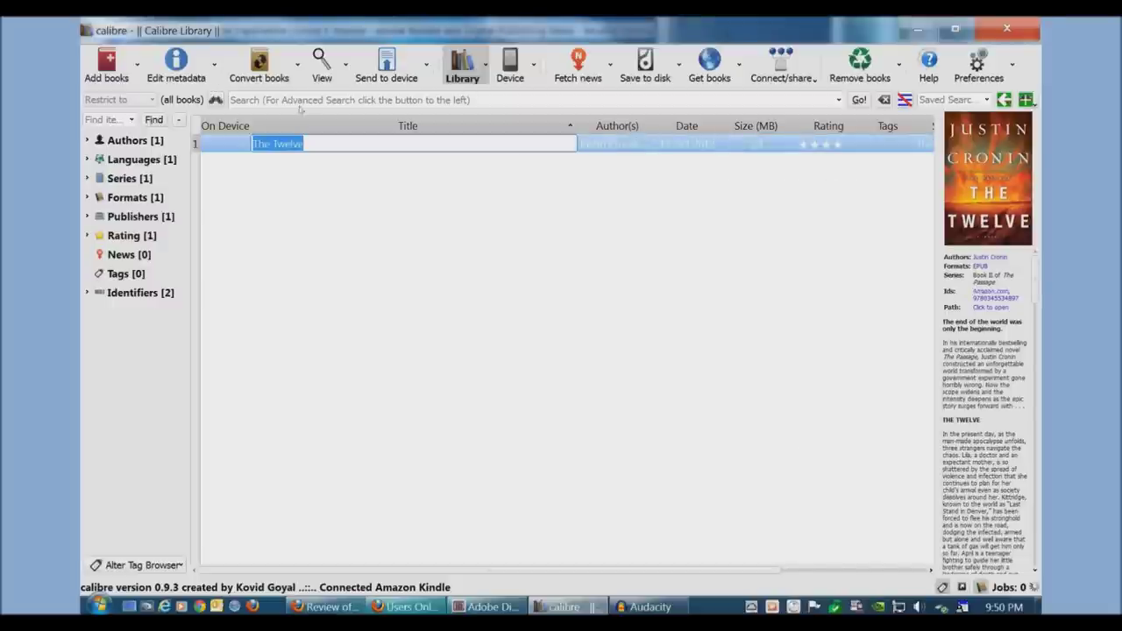
pyautogui.press('Return')
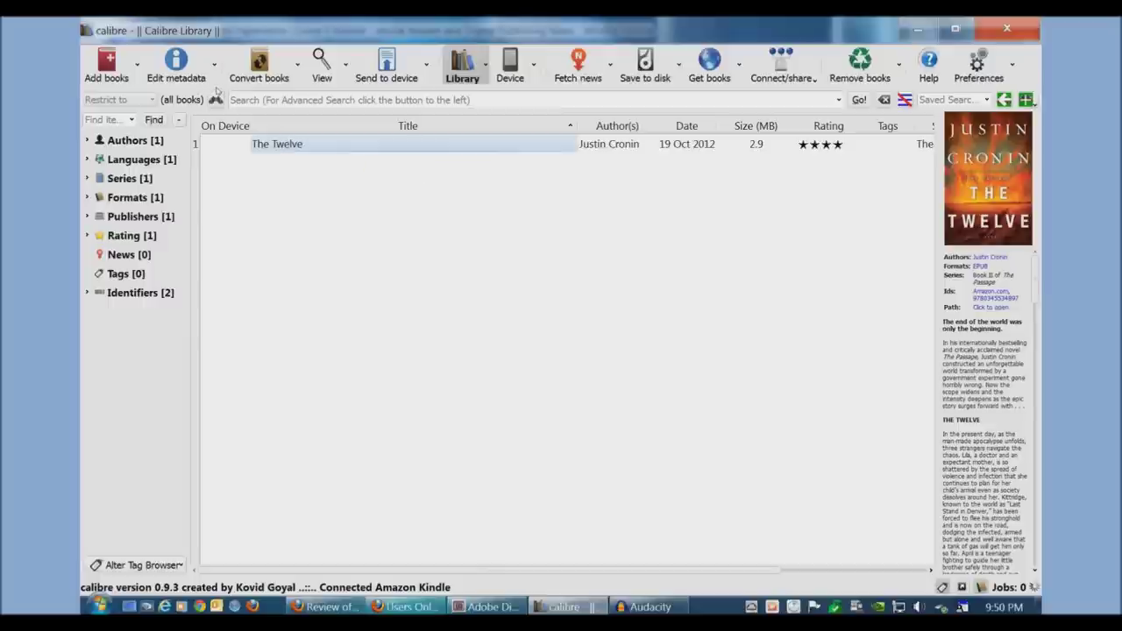
# - Open the individual conversion settings for The Twelve
pyautogui.rightClick(322, 143)
pyautogui.moveTo(354, 151)
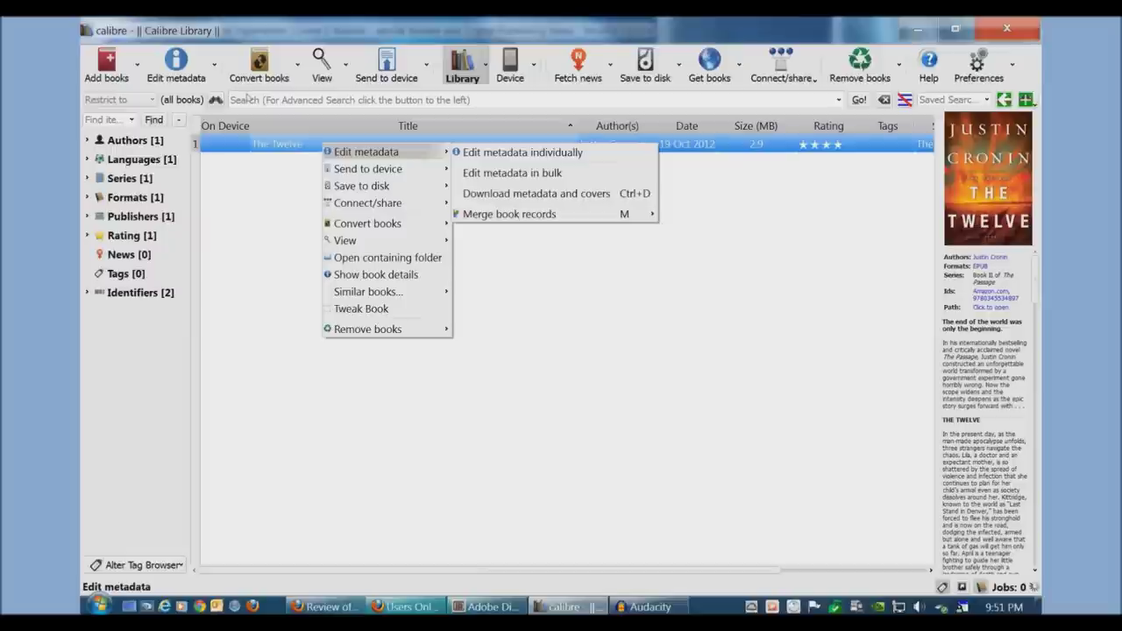
pyautogui.press('Down')
pyautogui.press('Down')
pyautogui.press('Down')
pyautogui.press('Down')
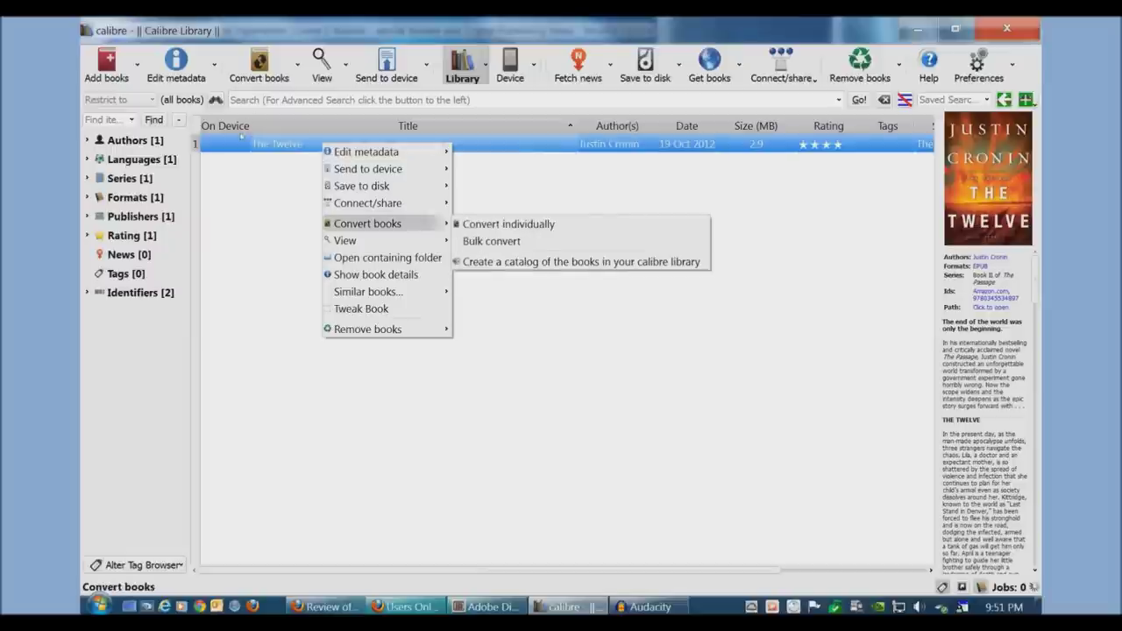
pyautogui.press('Right')
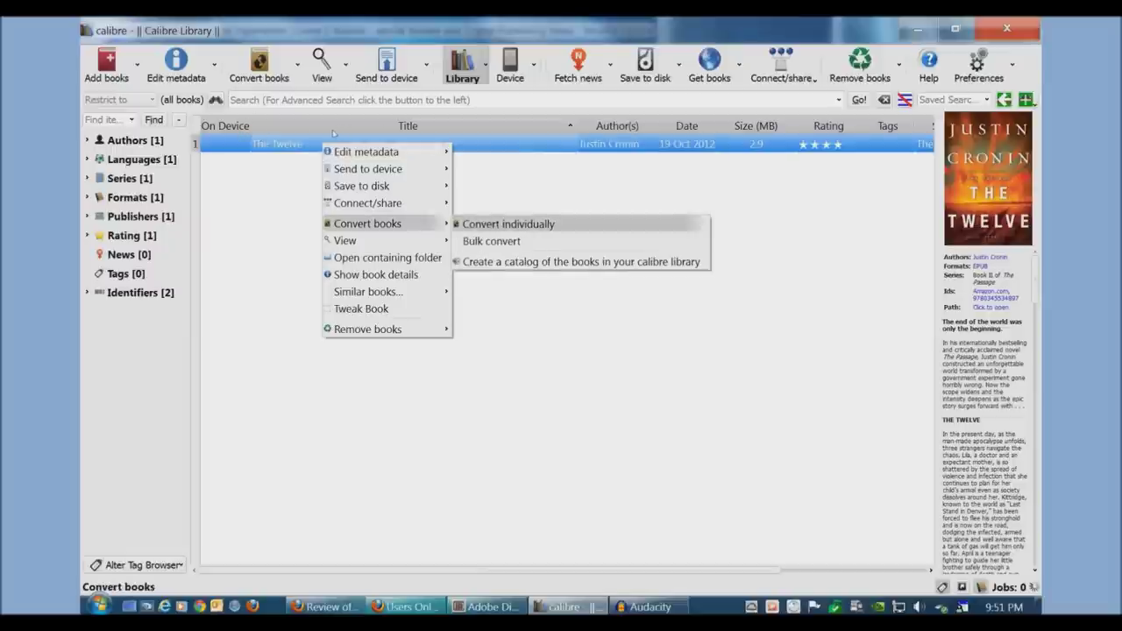
pyautogui.press('Down')
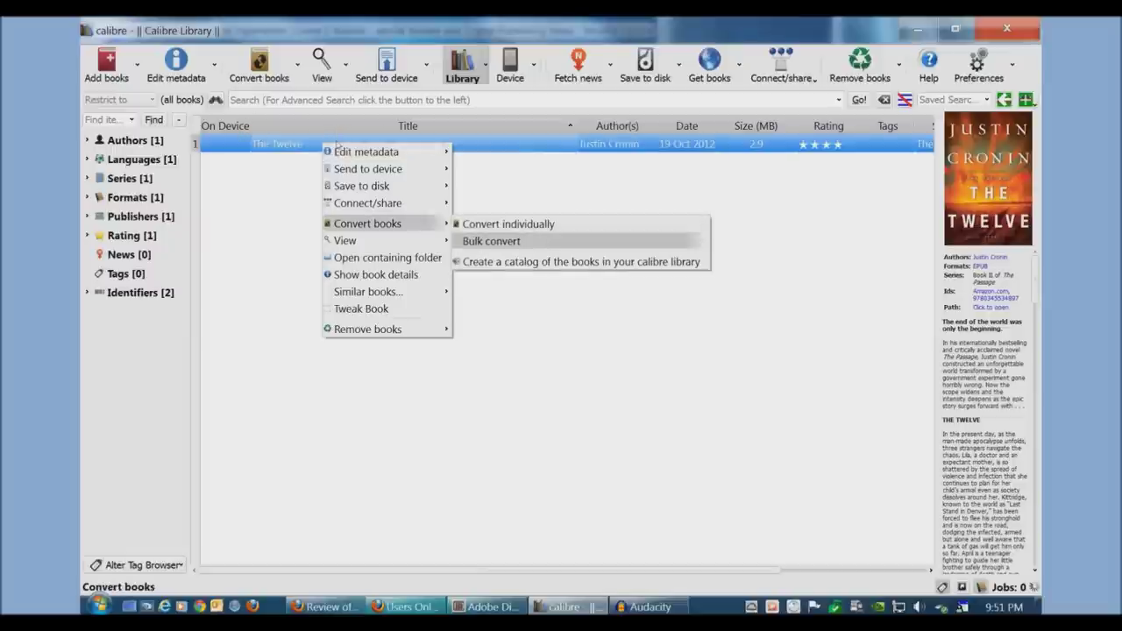
pyautogui.press('Up')
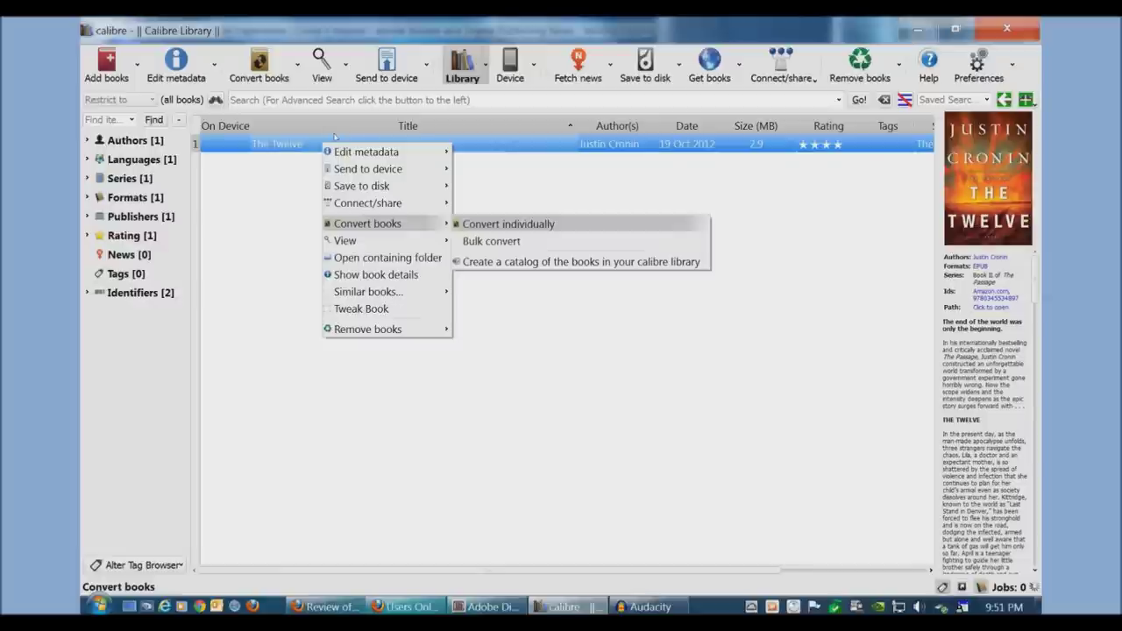
pyautogui.press('Return')
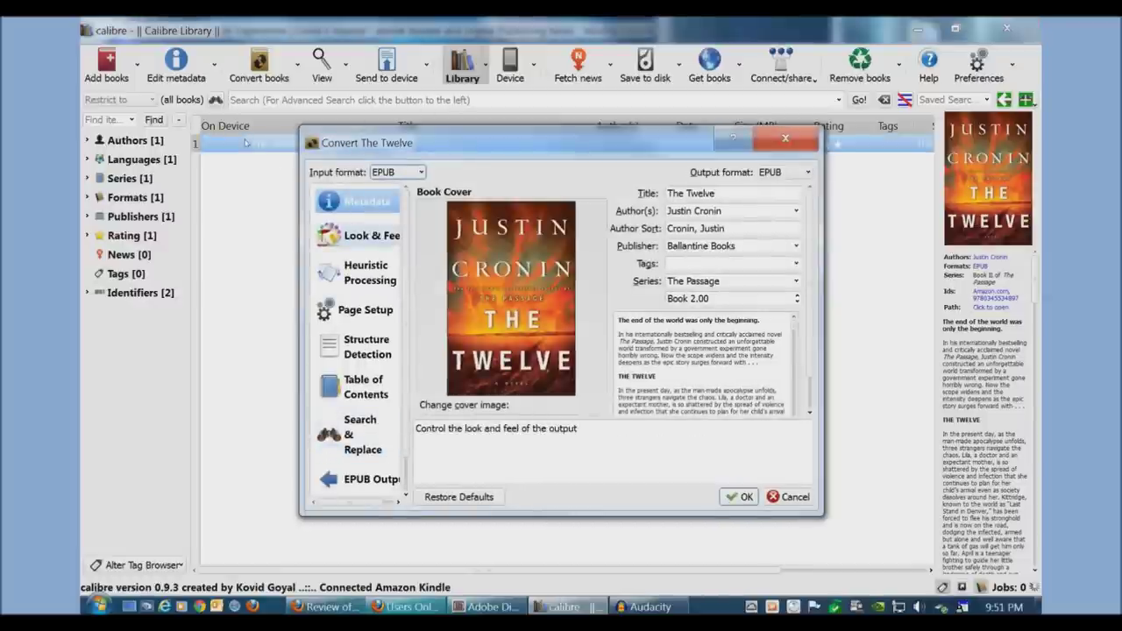
# - Examine the conversion settings pages from Look & Feel to EPUB Output and return to Metadata
pyautogui.press('Down')
pyautogui.press('Down')
pyautogui.press('Down')
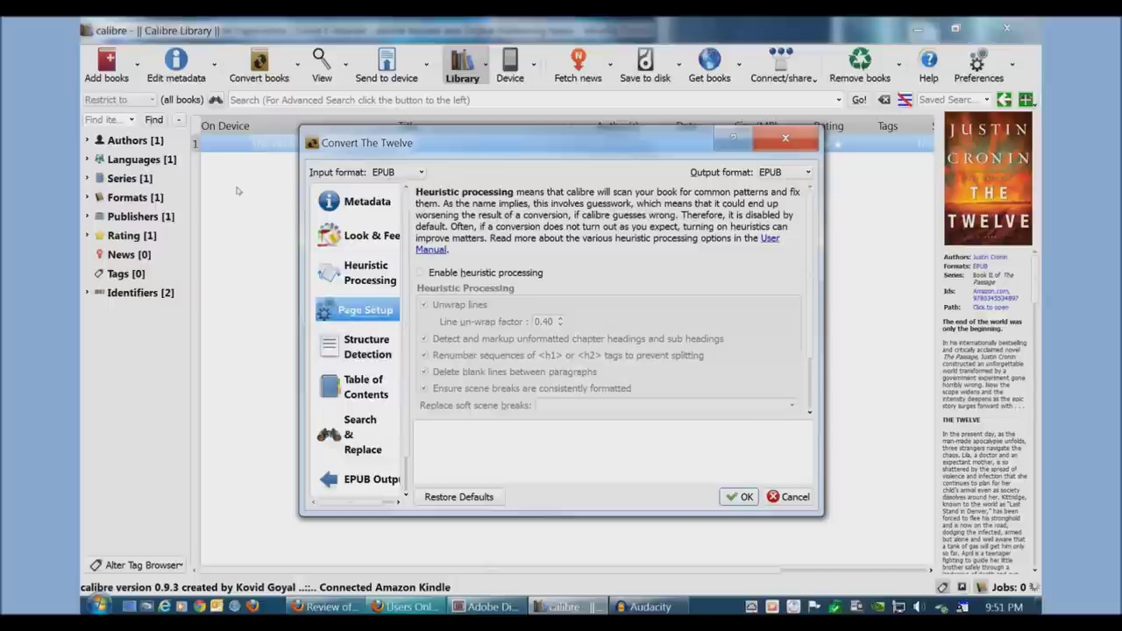
pyautogui.press('Down')
pyautogui.press('Down')
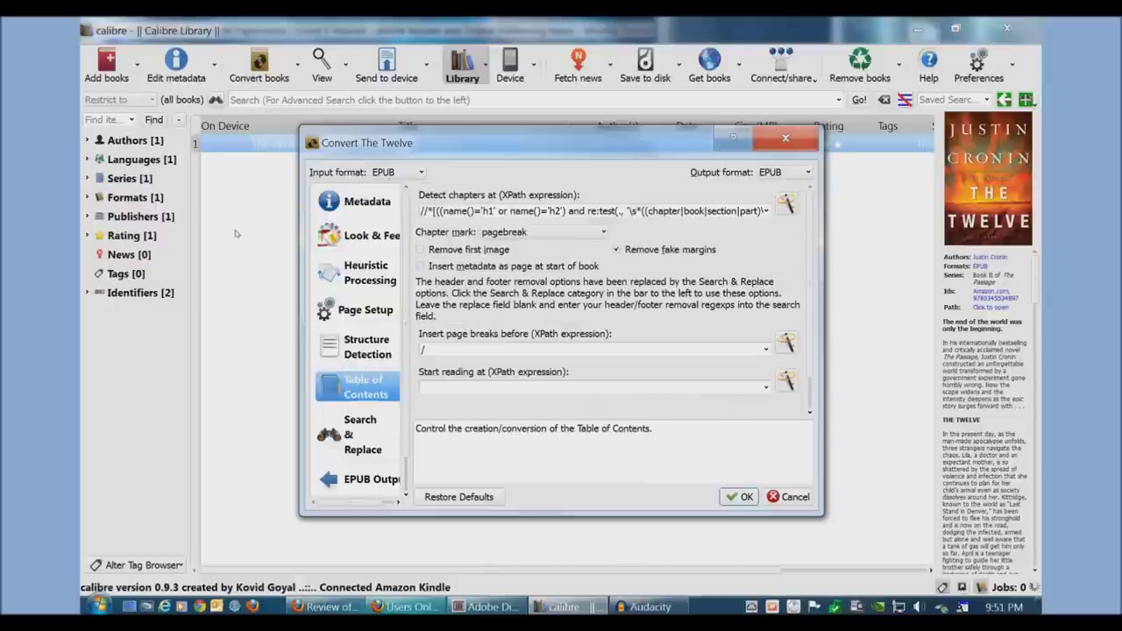
pyautogui.press('Down')
pyautogui.press('Down')
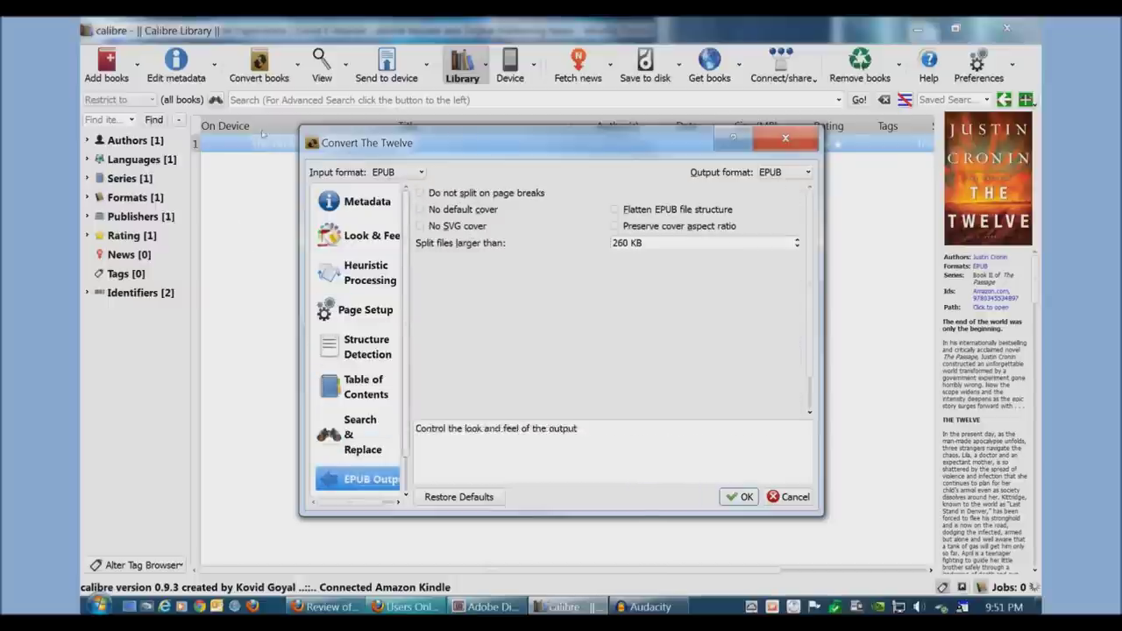
pyautogui.press('Home')
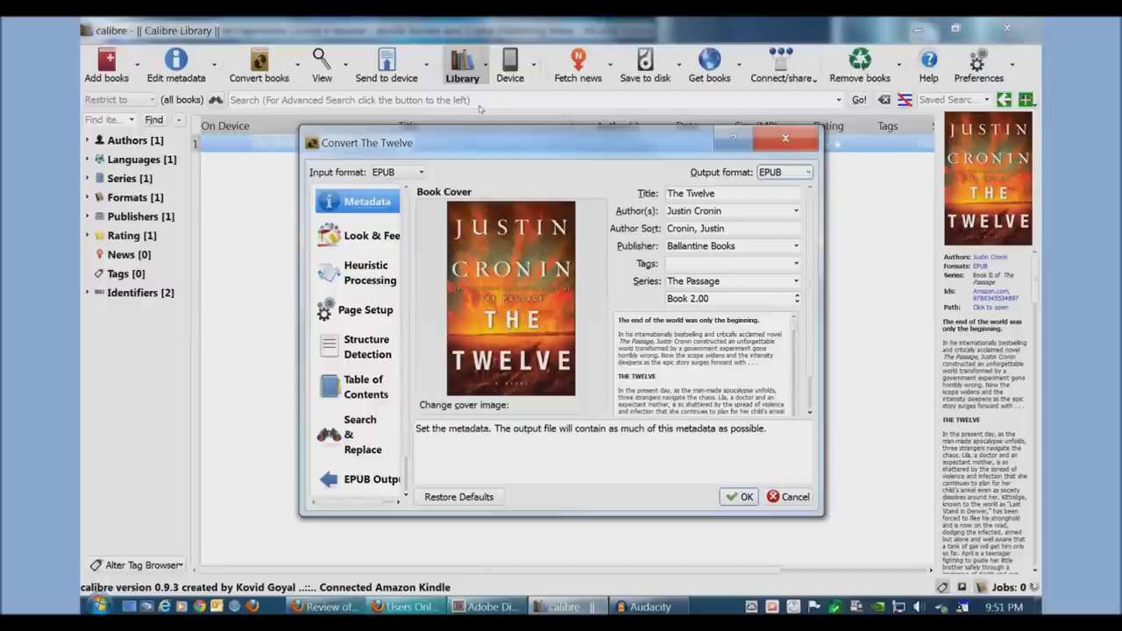
# - Look through the output formats available for converting The Twelve
pyautogui.hotkey('shift', 'Tab')
pyautogui.hotkey('alt', 'Down')
pyautogui.press('Down')
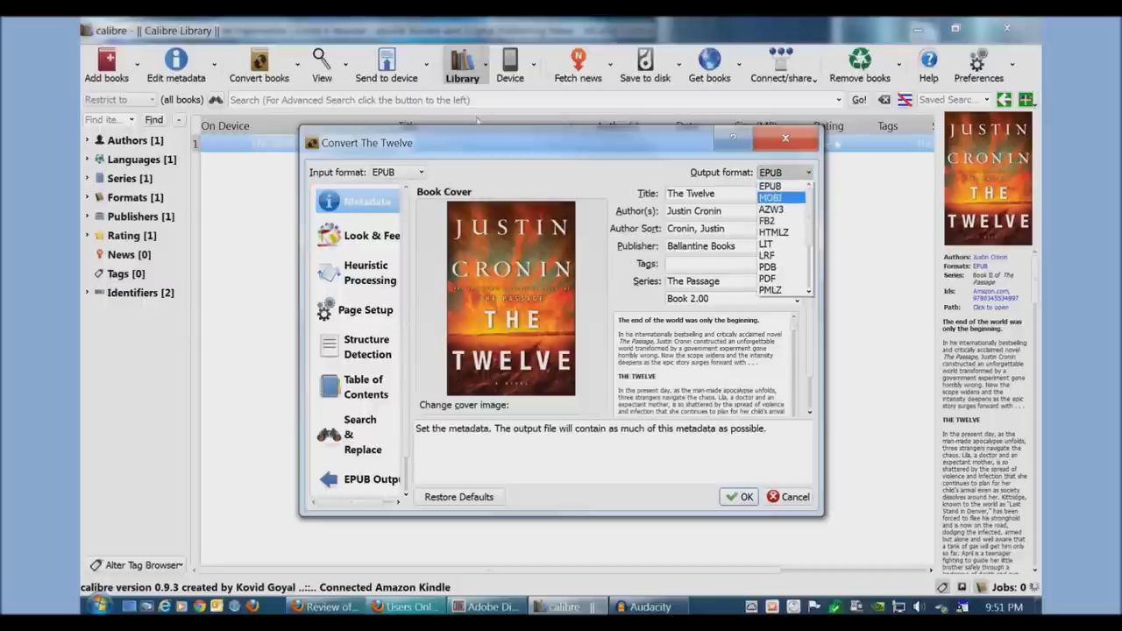
pyautogui.press('Up')
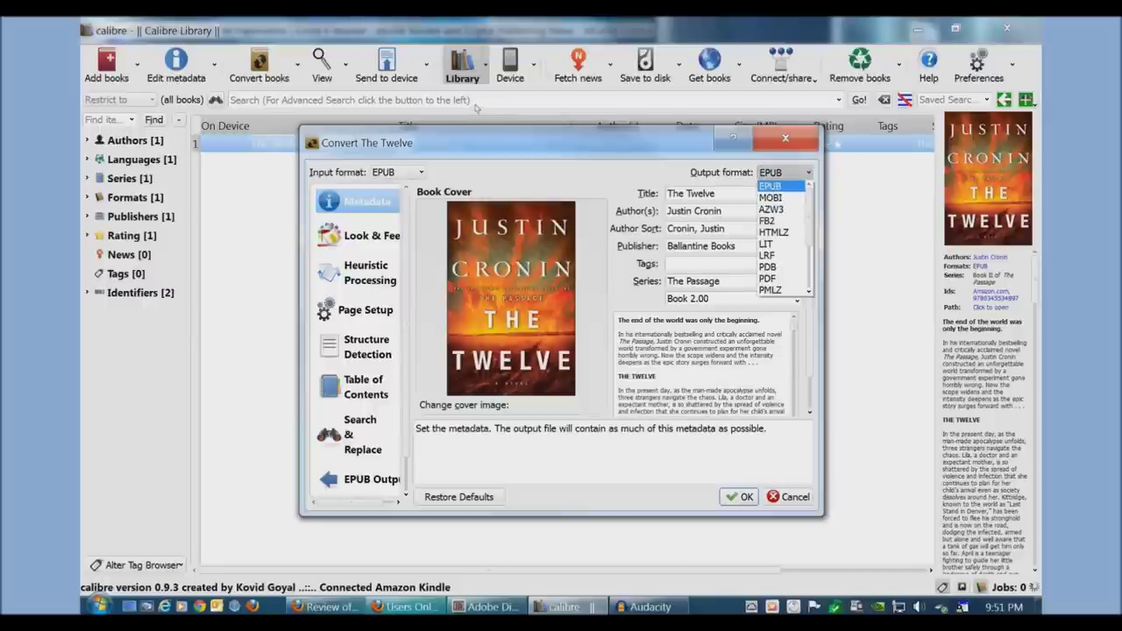
pyautogui.press('Return')
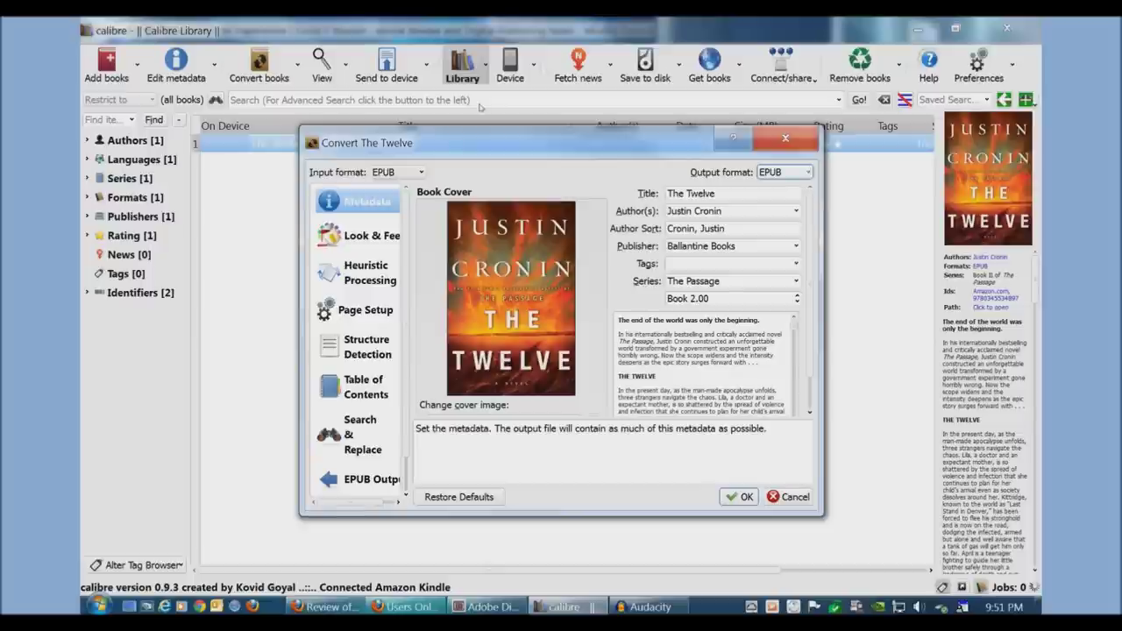
pyautogui.hotkey('alt', 'Down')
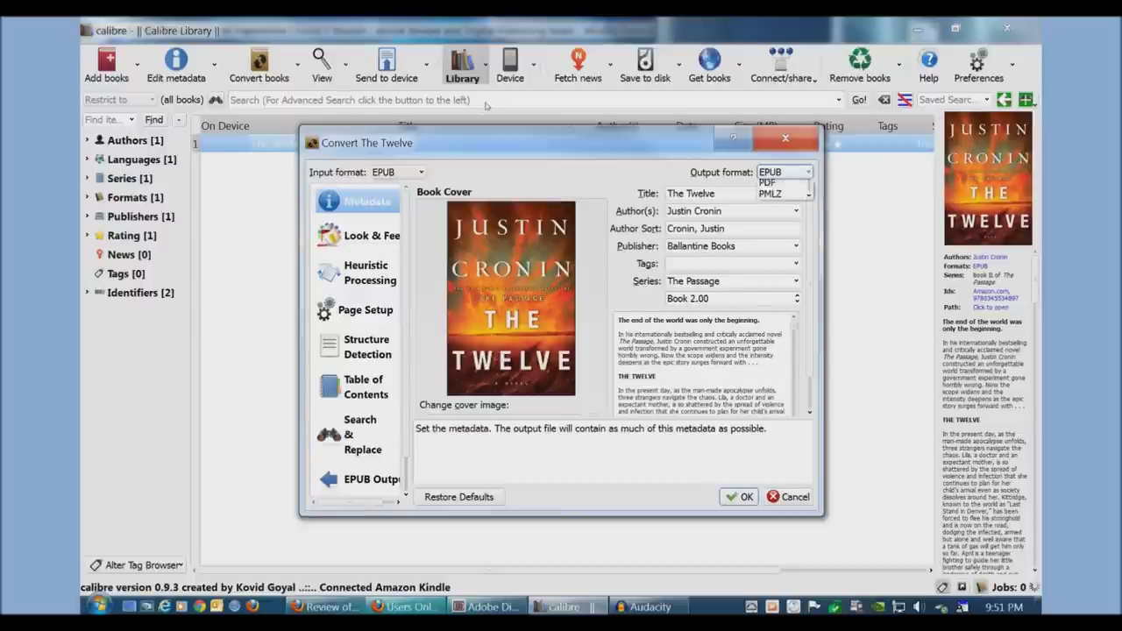
pyautogui.press('Down')
pyautogui.press('Down')
pyautogui.press('Down')
pyautogui.press('Up')
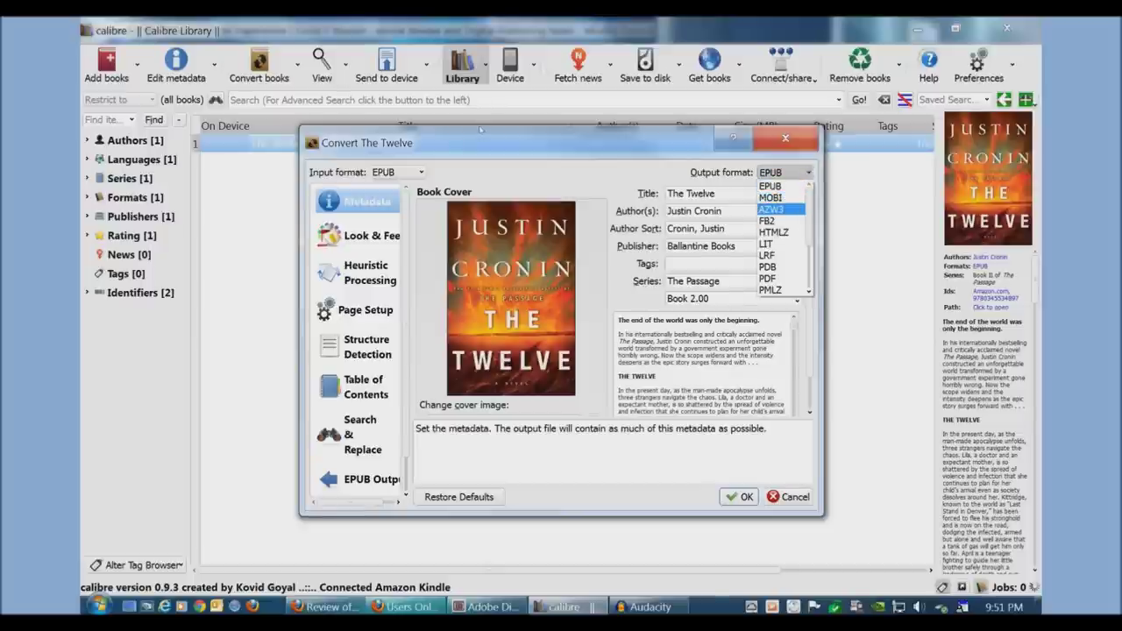
pyautogui.press('Down')
pyautogui.press('Down')
pyautogui.press('Down')
pyautogui.press('Down')
pyautogui.press('Down')
pyautogui.press('Down')
pyautogui.press('Down')
pyautogui.press('Down')
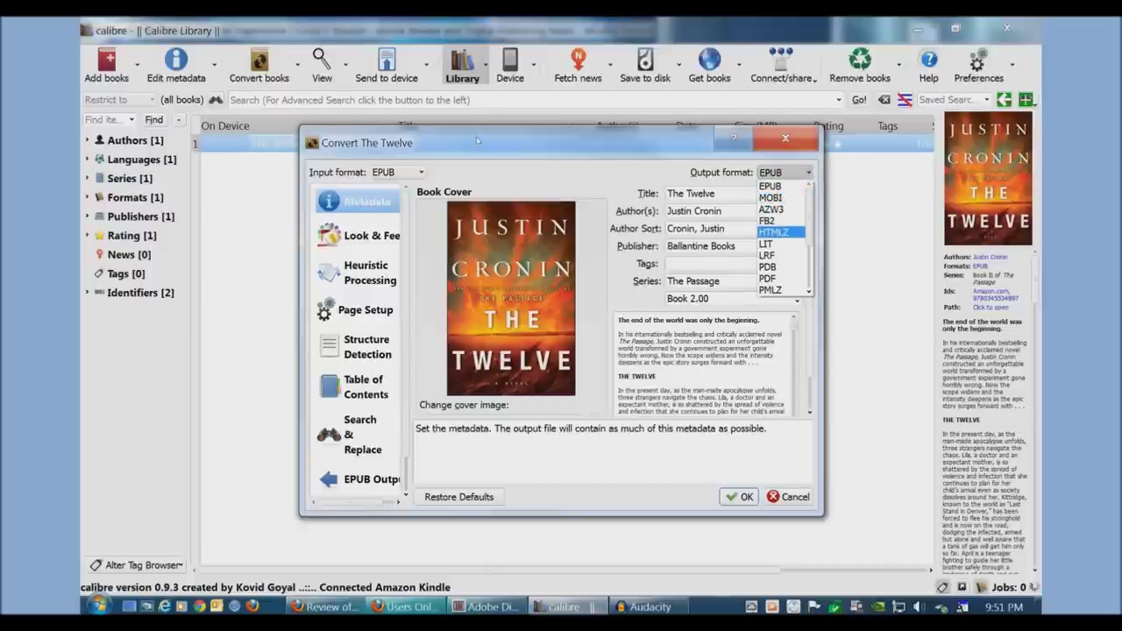
pyautogui.press('Up')
pyautogui.press('Up')
pyautogui.press('Up')
pyautogui.press('Up')
pyautogui.press('Up')
pyautogui.press('Up')
pyautogui.press('Up')
pyautogui.press('Up')
pyautogui.press('Up')
pyautogui.press('Up')
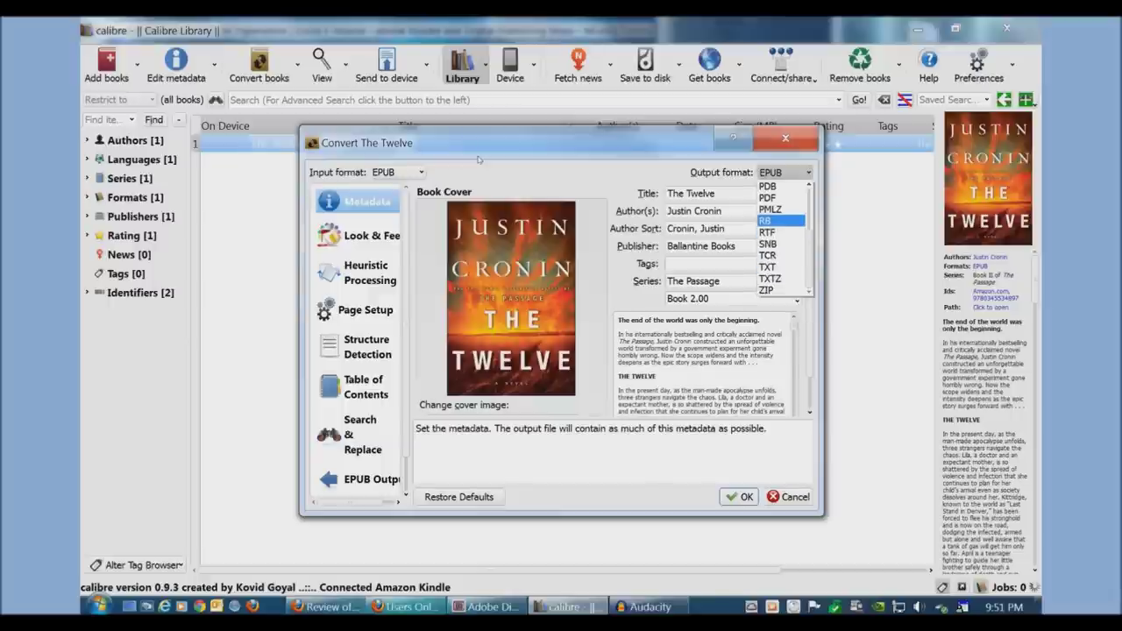
# - Set the output format to MOBI and start converting The Twelve
pyautogui.press('Up')
pyautogui.press('Up')
pyautogui.press('Up')
pyautogui.press('Up')
pyautogui.press('Up')
pyautogui.press('Up')
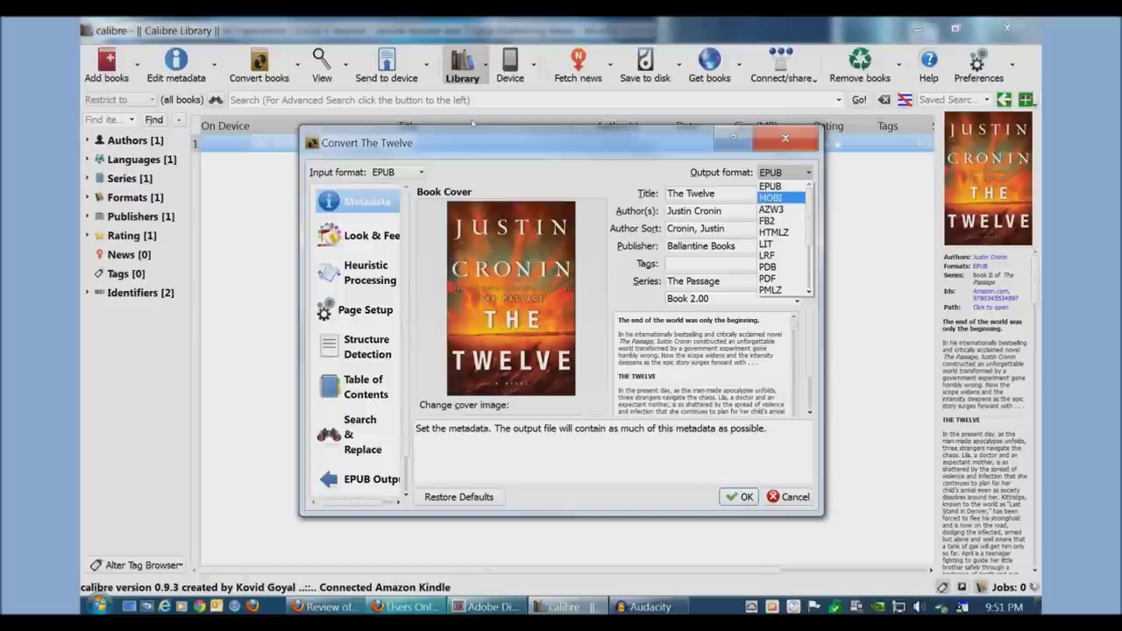
pyautogui.press('Return')
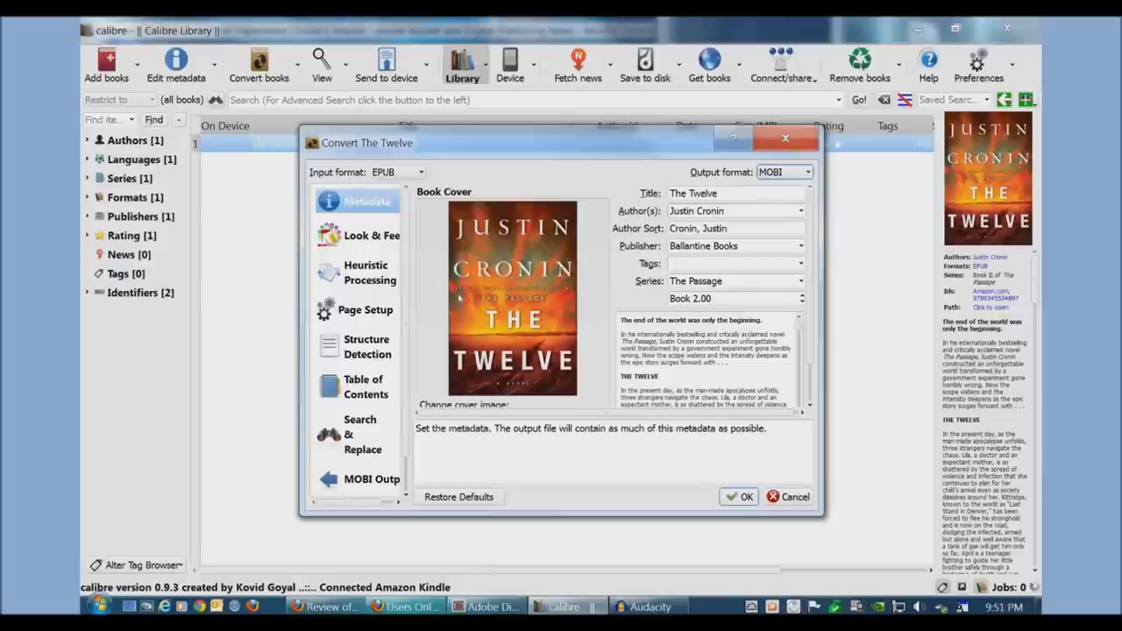
pyautogui.press('Return')
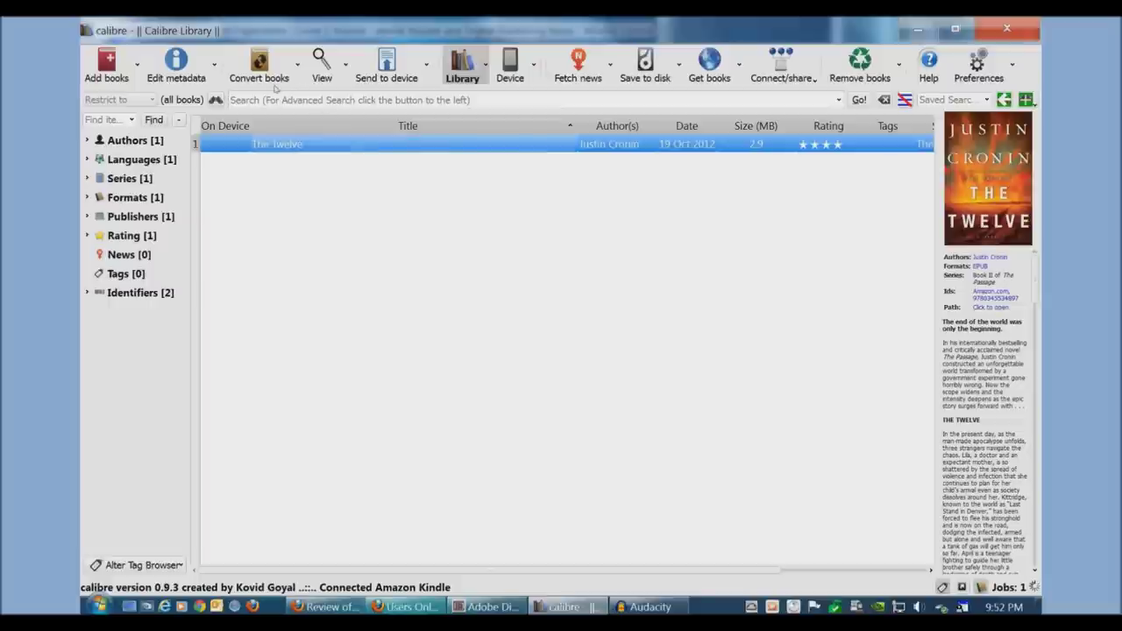
pyautogui.rightClick(428, 144)
pyautogui.moveTo(469, 149)
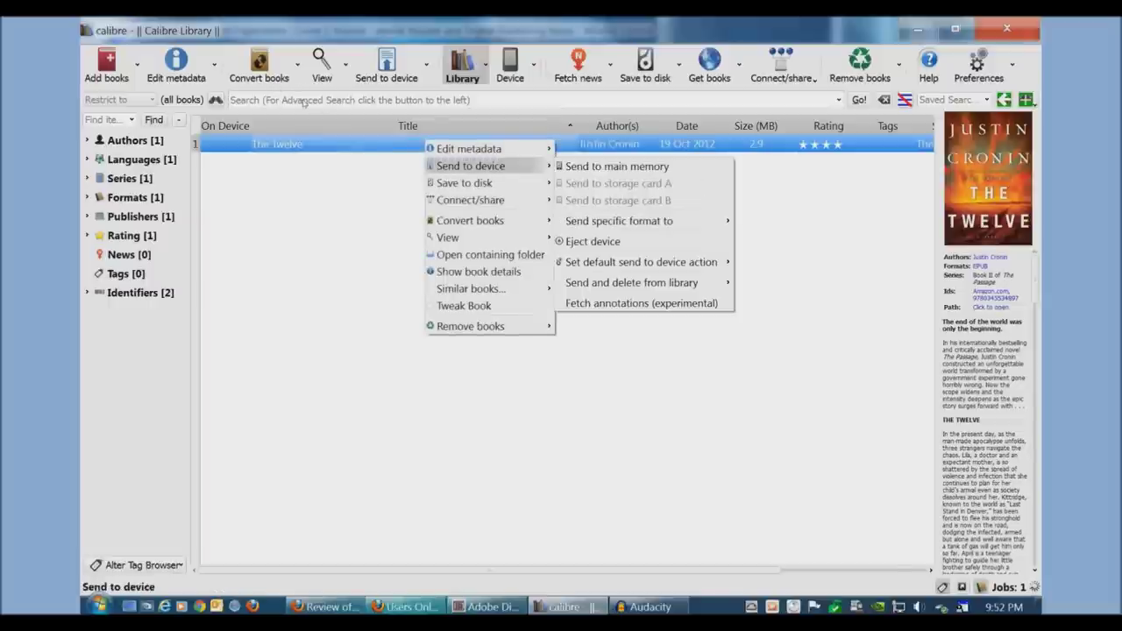
pyautogui.press('Down')
pyautogui.press('Down')
pyautogui.press('Up')
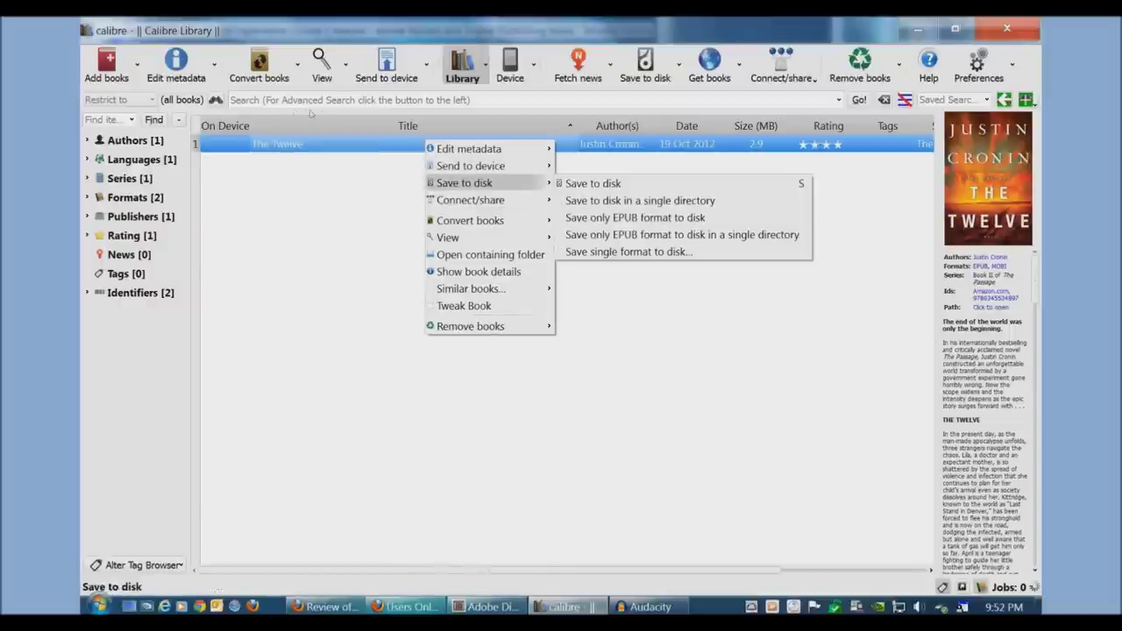
pyautogui.press('Right')
pyautogui.press('Return')
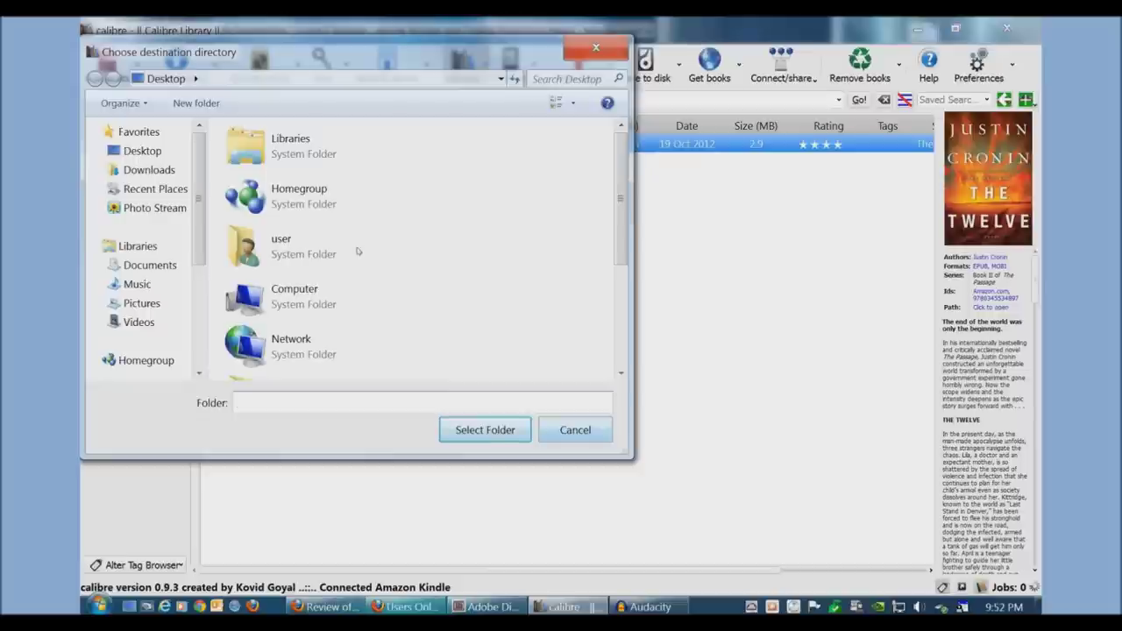
pyautogui.press('Escape')
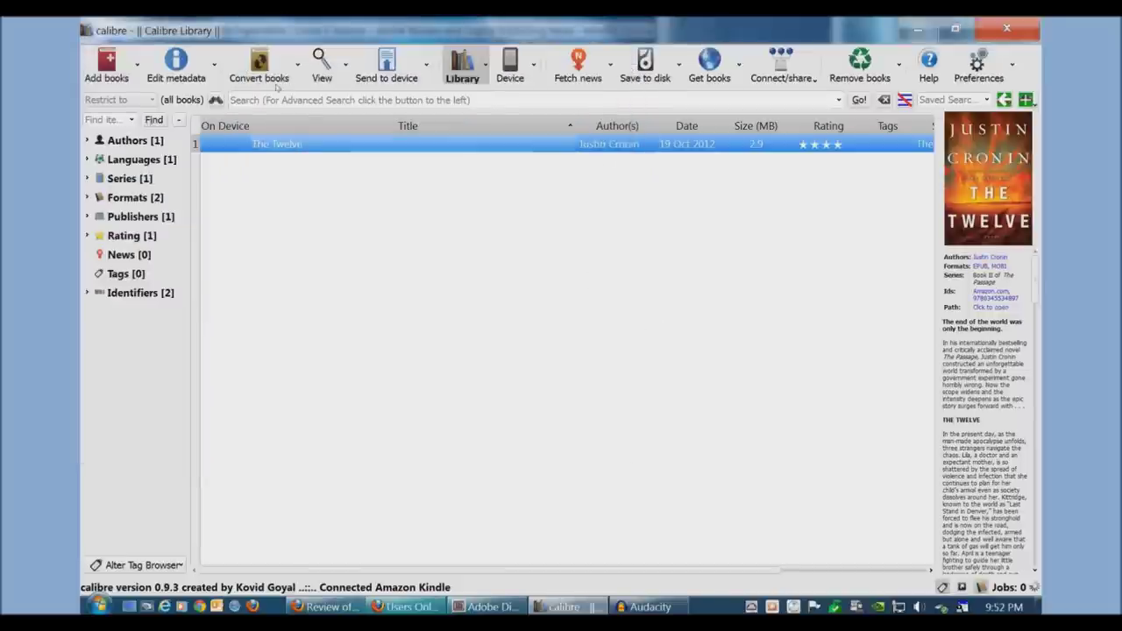
# - Save The Twelve to disk with the Desktop as destination and close the opened Desktop folder window
pyautogui.rightClick(418, 142)
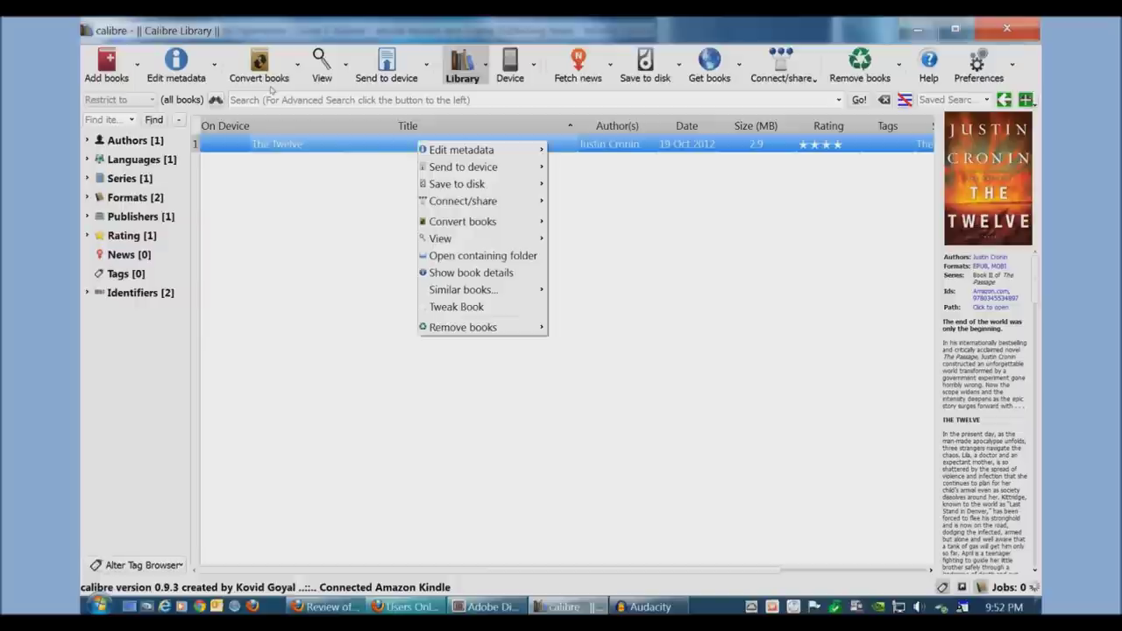
pyautogui.click(579, 183)
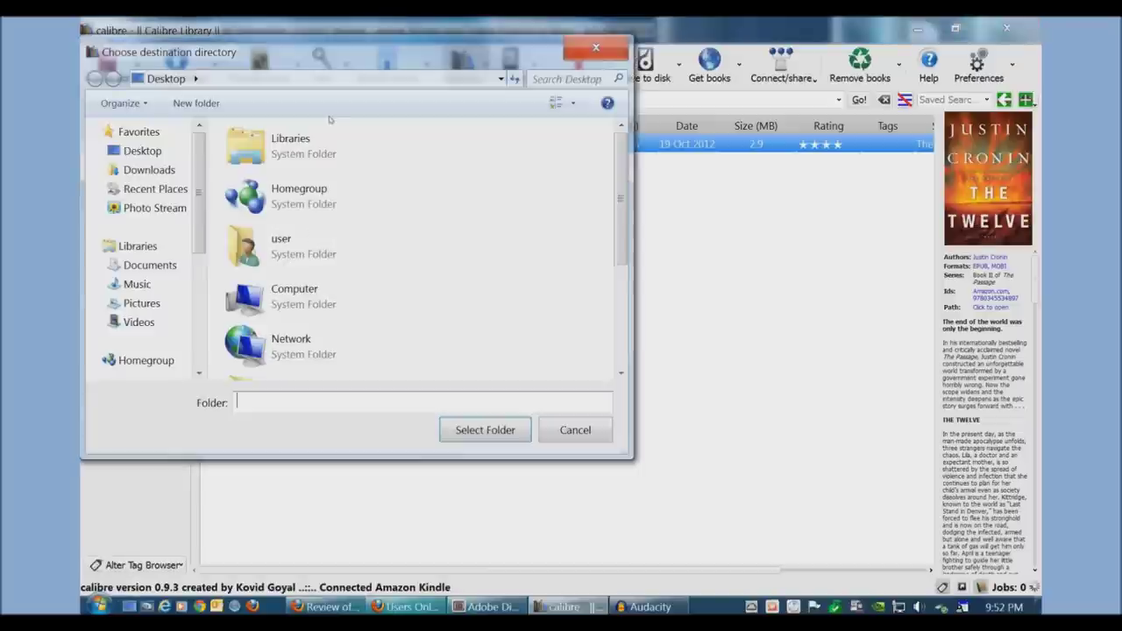
pyautogui.press('Return')
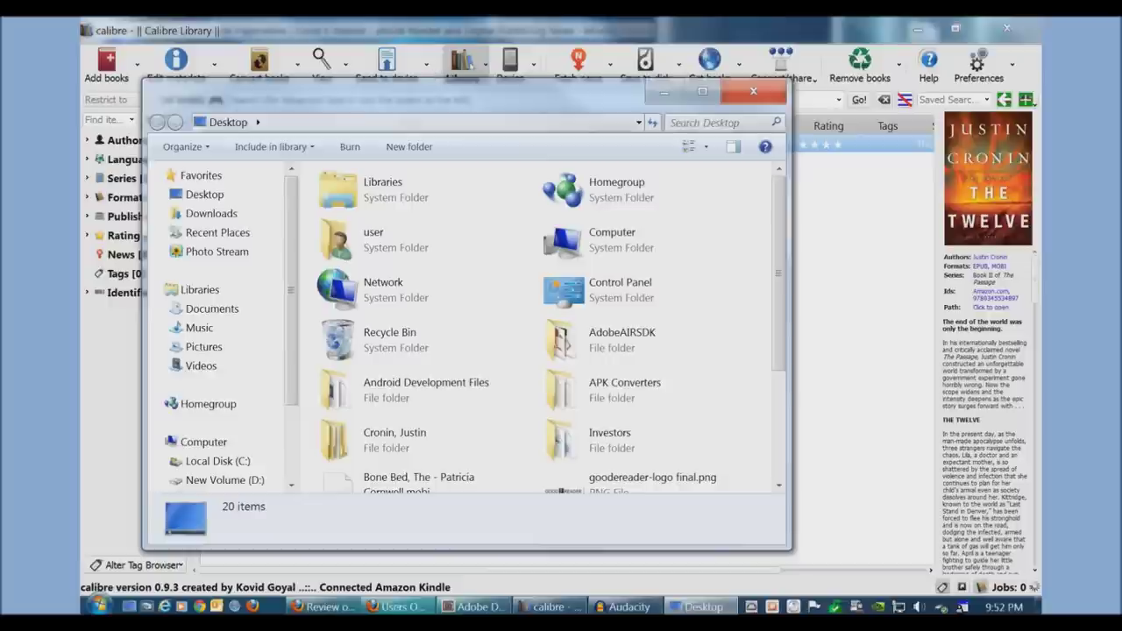
pyautogui.click(753, 92)
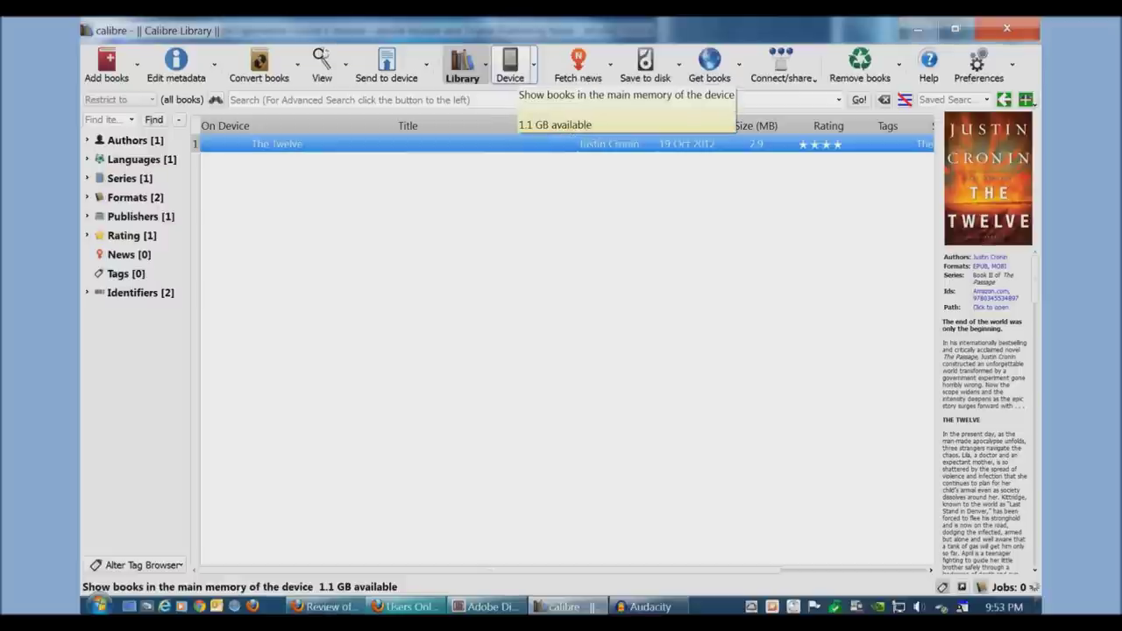
# - Show the books stored on the connected Kindle and look through their entries and details
pyautogui.click(510, 63)
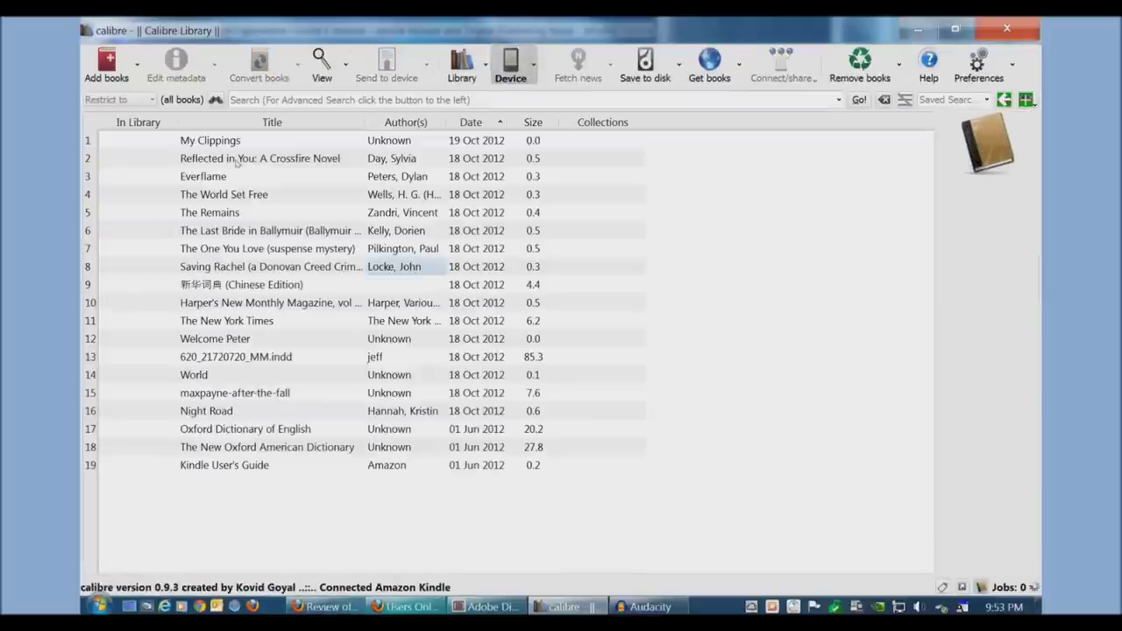
pyautogui.click(272, 465)
pyautogui.click(271, 447)
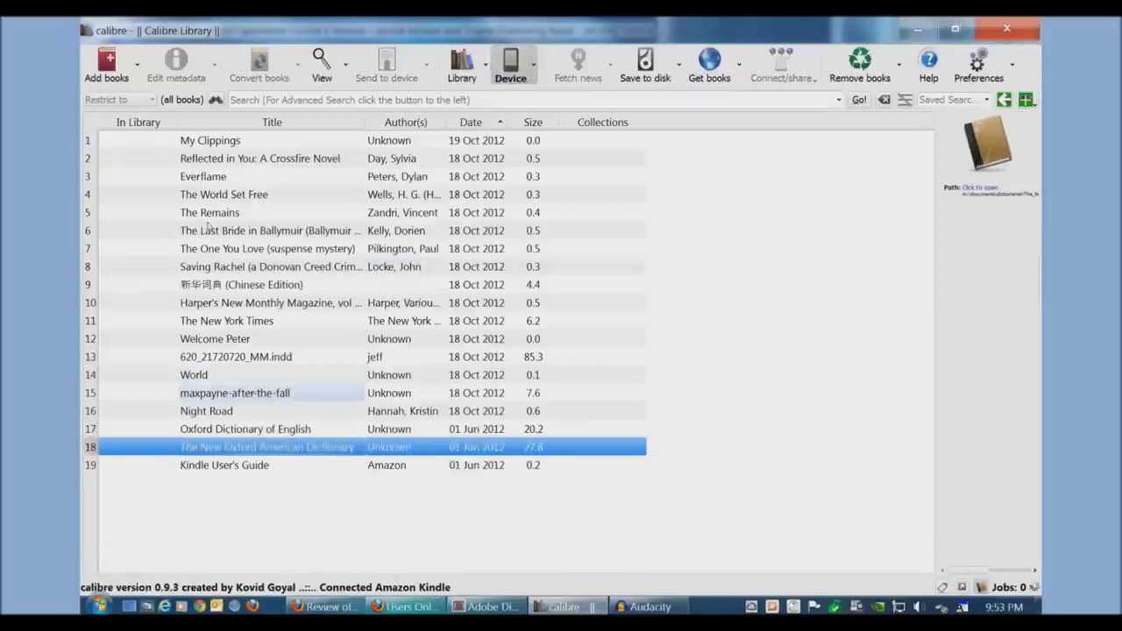
pyautogui.press('Up')
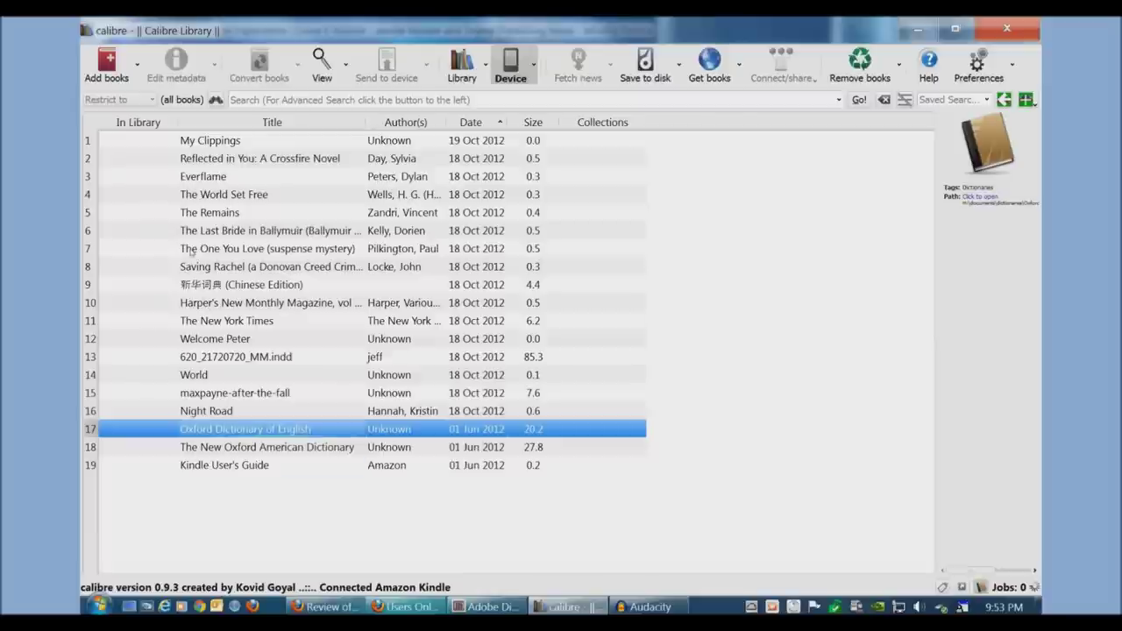
pyautogui.press('Down')
pyautogui.press('Down')
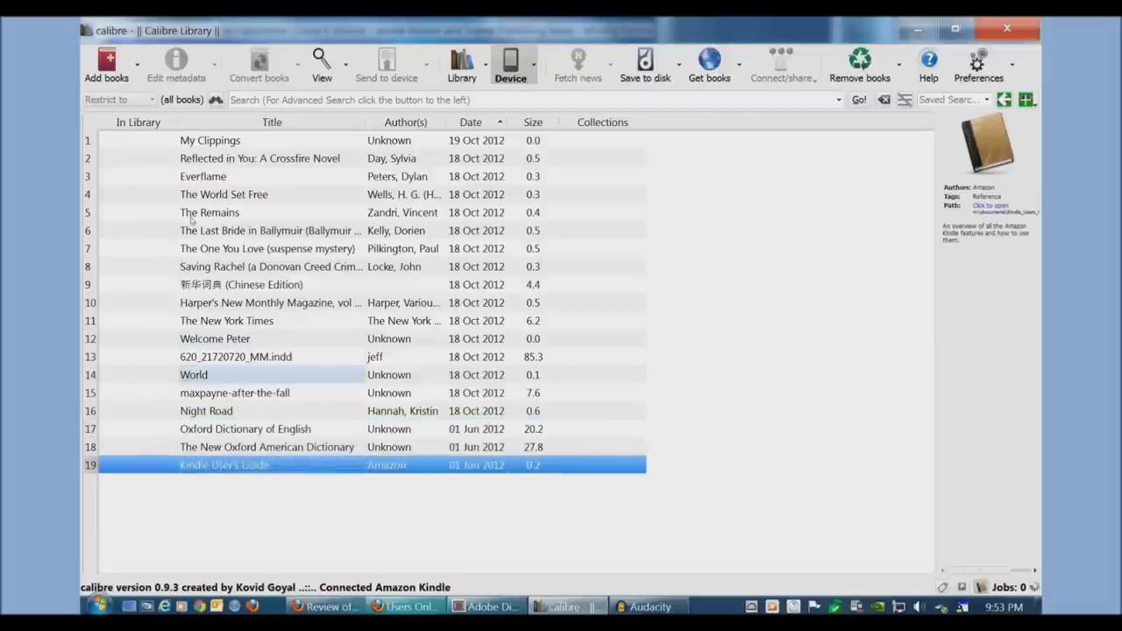
pyautogui.click(271, 285)
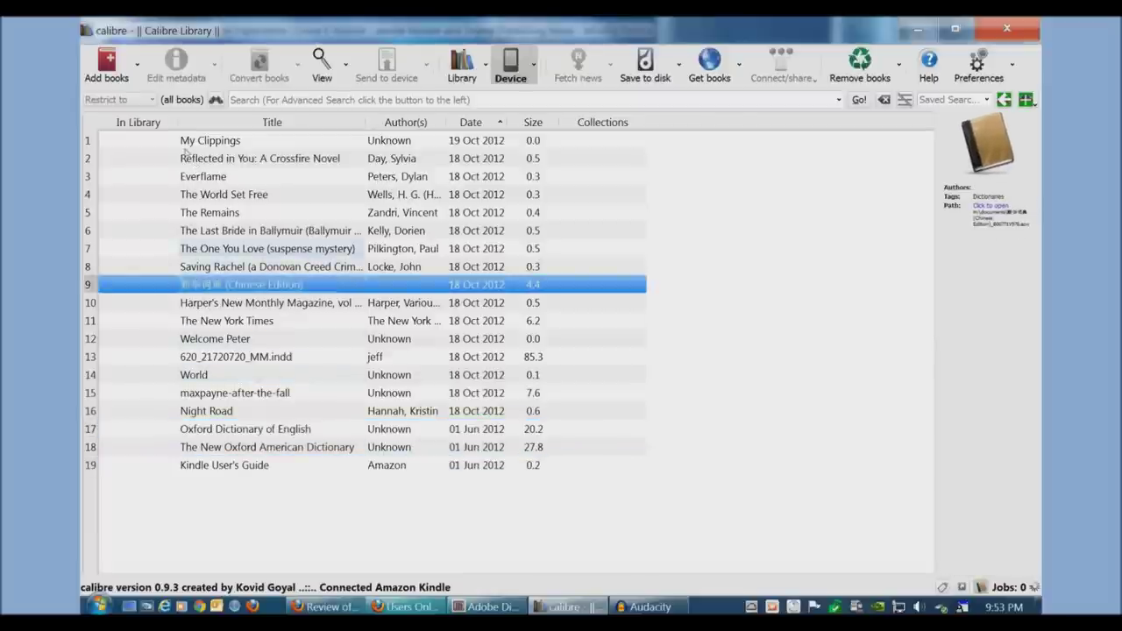
pyautogui.press('Up')
pyautogui.press('Up')
pyautogui.press('Up')
pyautogui.press('Up')
pyautogui.press('Up')
pyautogui.press('Up')
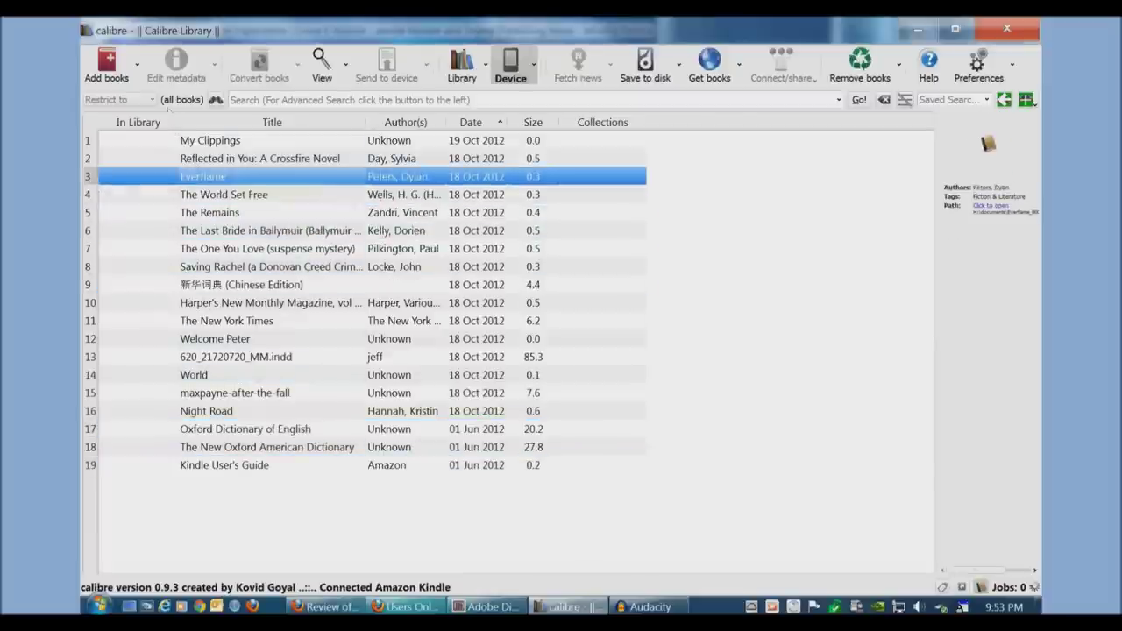
pyautogui.press('Up')
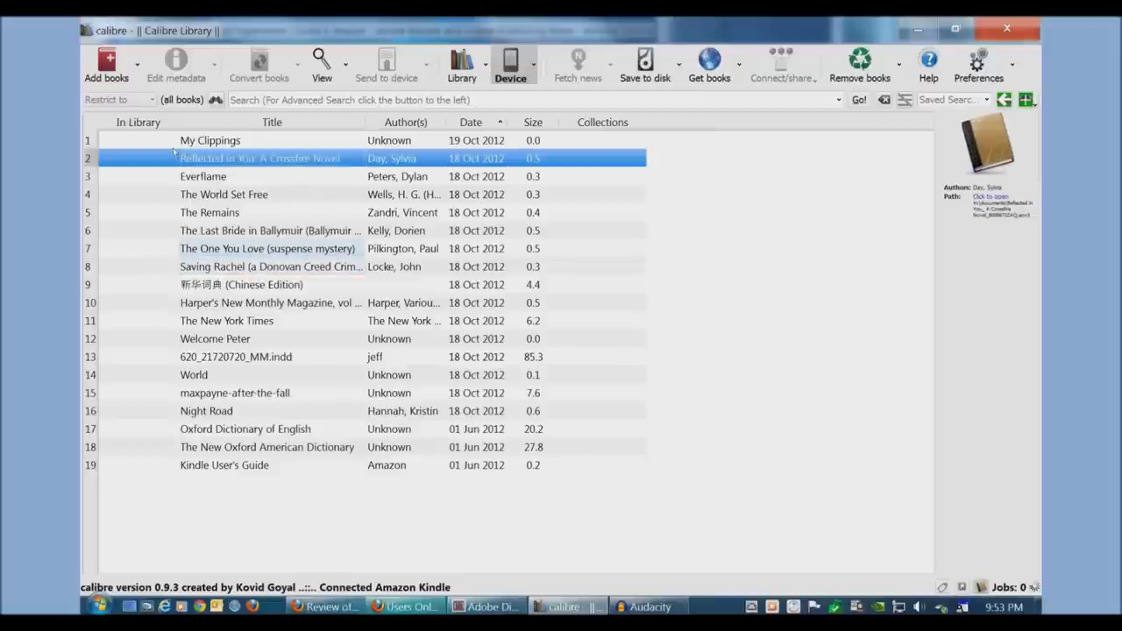
pyautogui.press('Down')
pyautogui.press('Down')
pyautogui.press('Down')
pyautogui.press('Down')
pyautogui.press('Down')
pyautogui.press('Down')
pyautogui.press('Down')
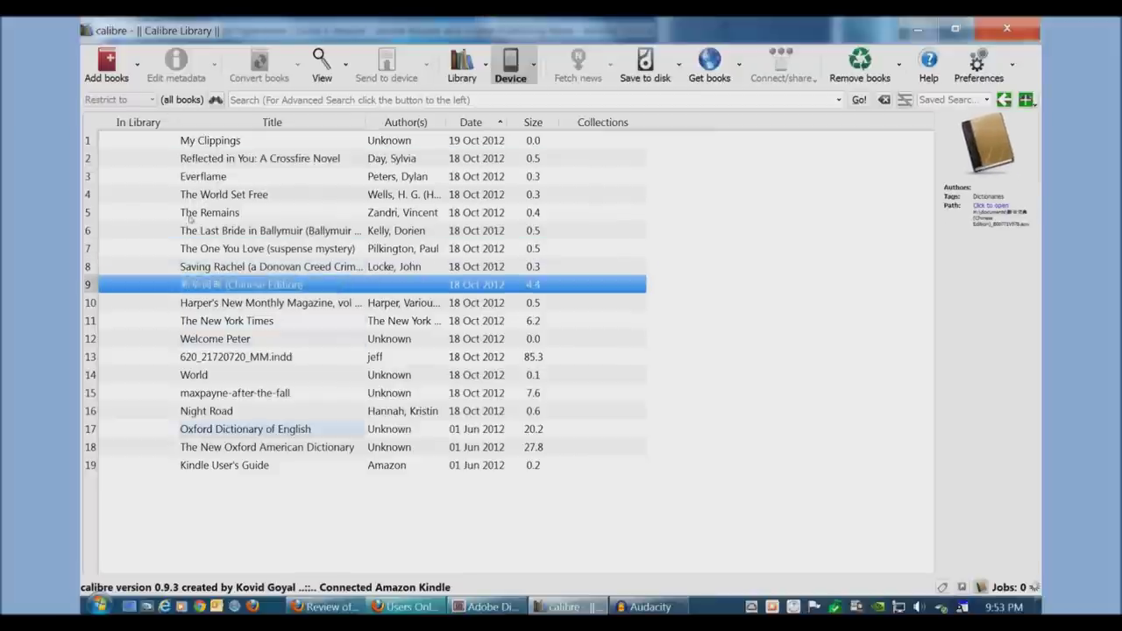
pyautogui.press('End')
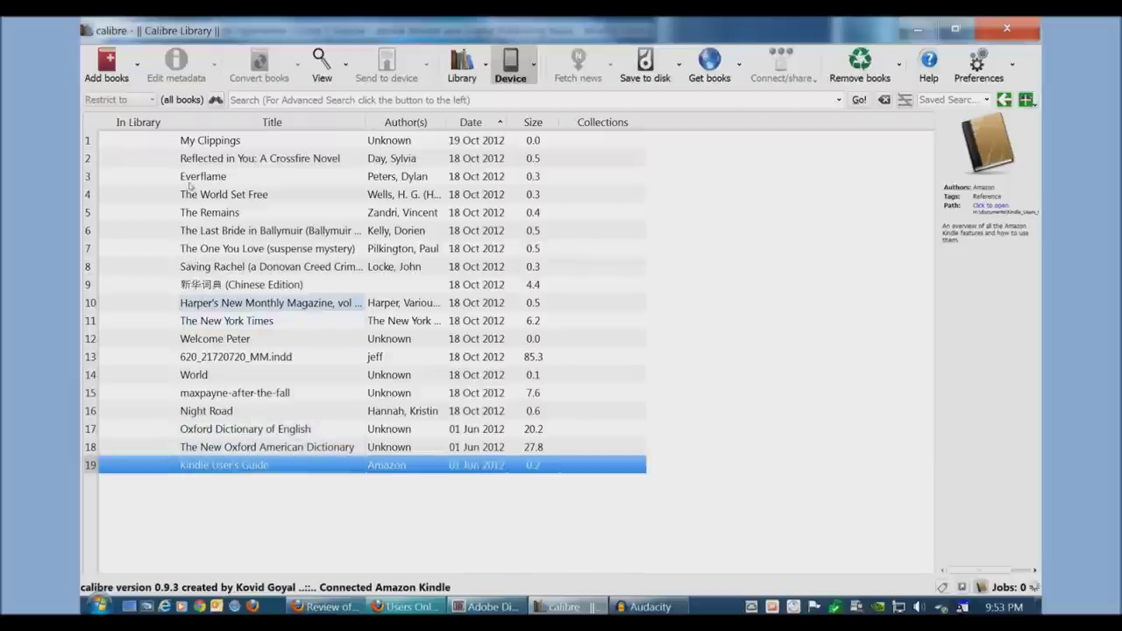
# - Remove the 新华词典 (Chinese Edition) dictionary from the Kindle and confirm its permanent deletion
pyautogui.click(267, 285)
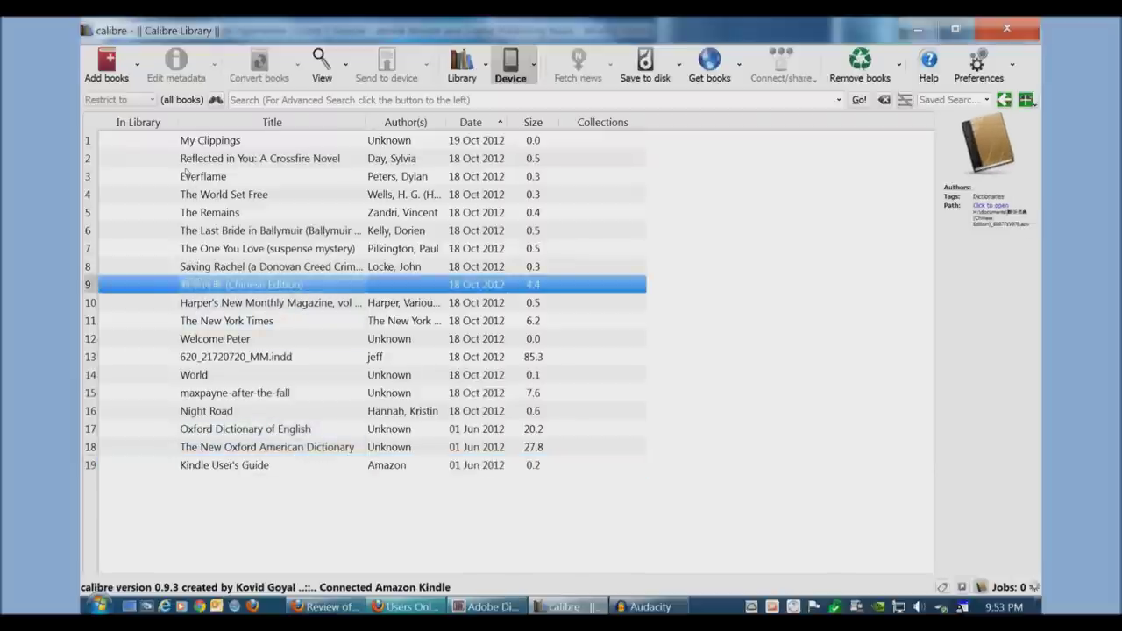
pyautogui.rightClick(267, 286)
pyautogui.press('Up')
pyautogui.press('Up')
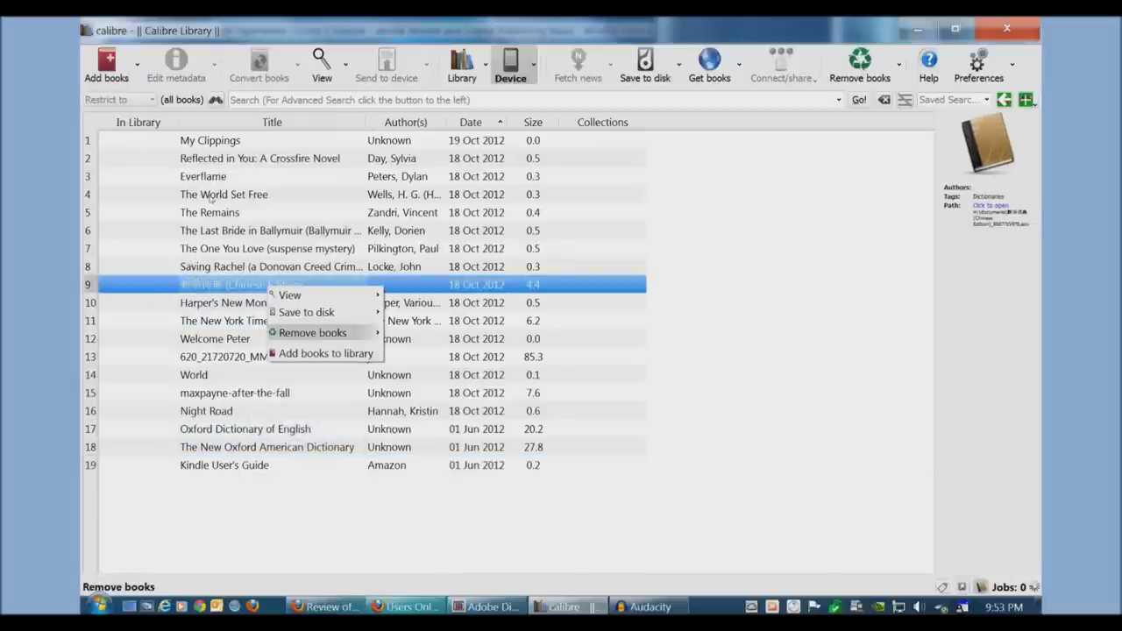
pyautogui.press('Right')
pyautogui.press('Return')
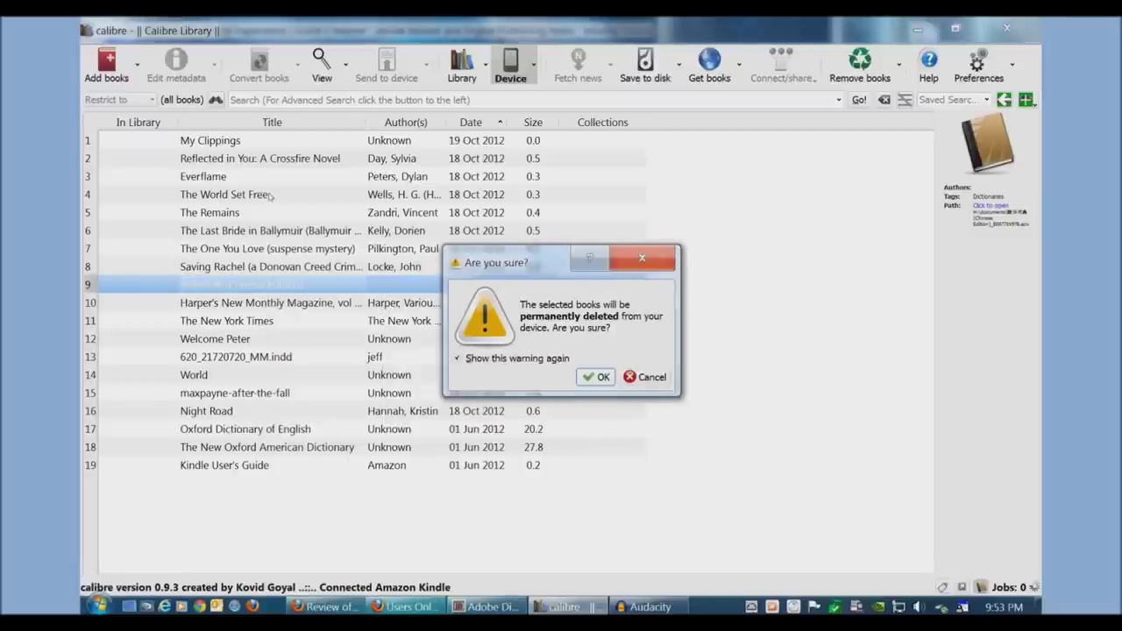
pyautogui.press('Return')
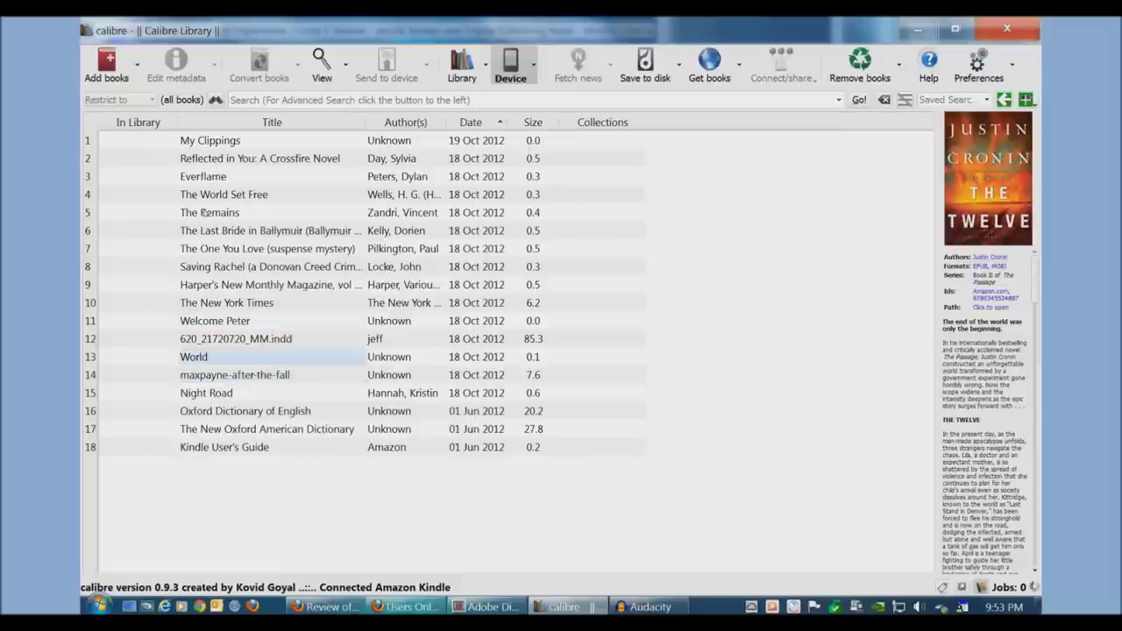
# - Return to the library and send The Twelve to the Kindle's main memory
pyautogui.click(462, 65)
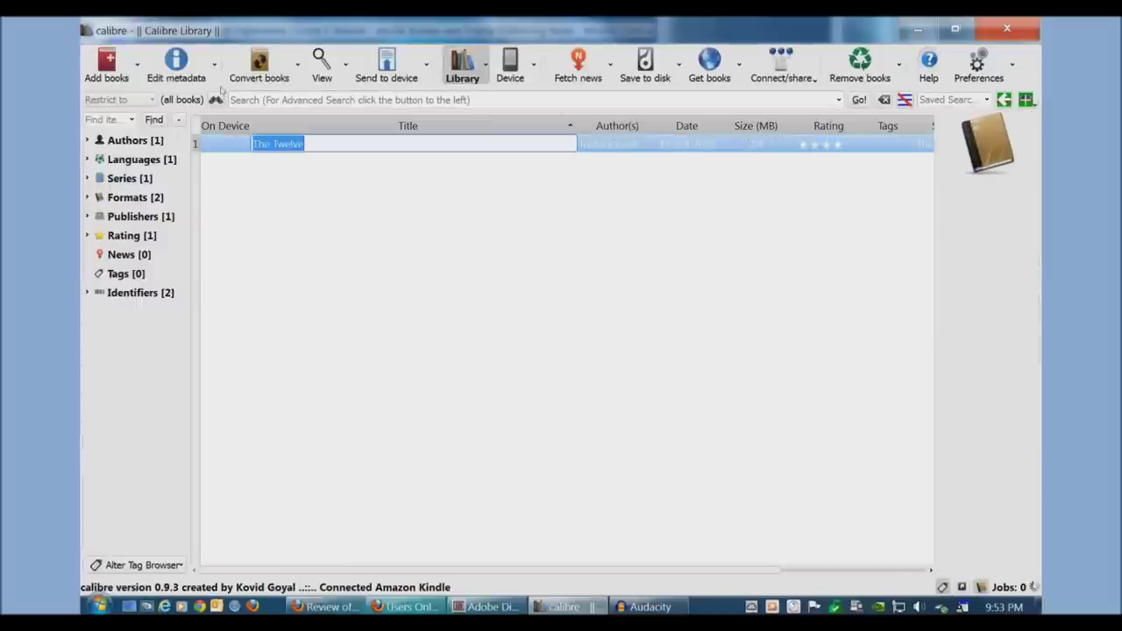
pyautogui.rightClick(280, 143)
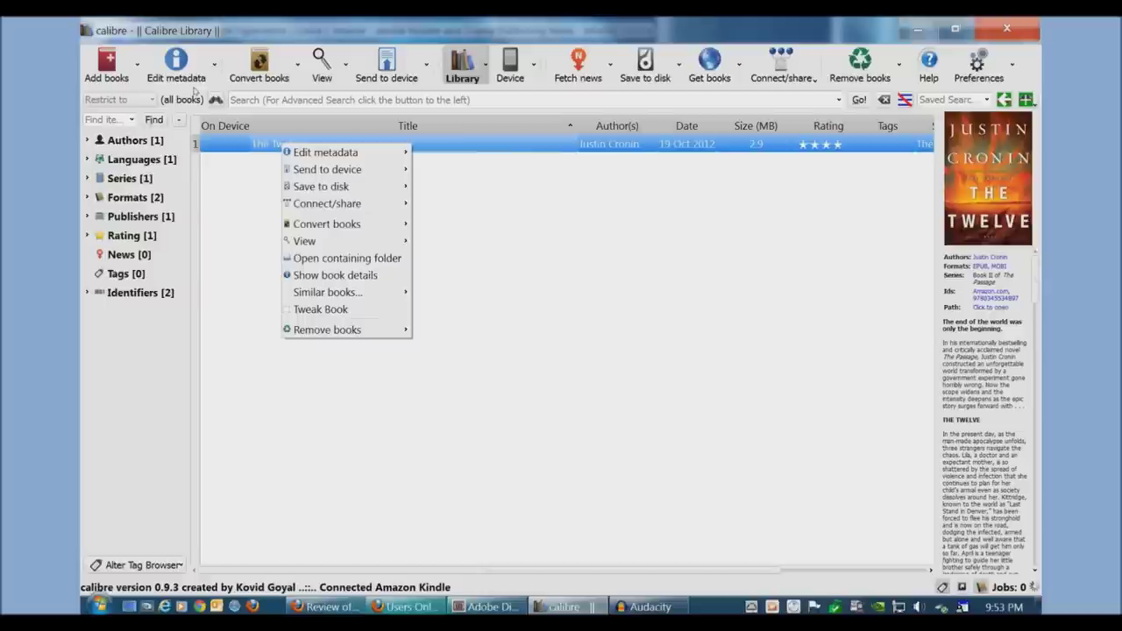
pyautogui.press('Up')
pyautogui.press('Up')
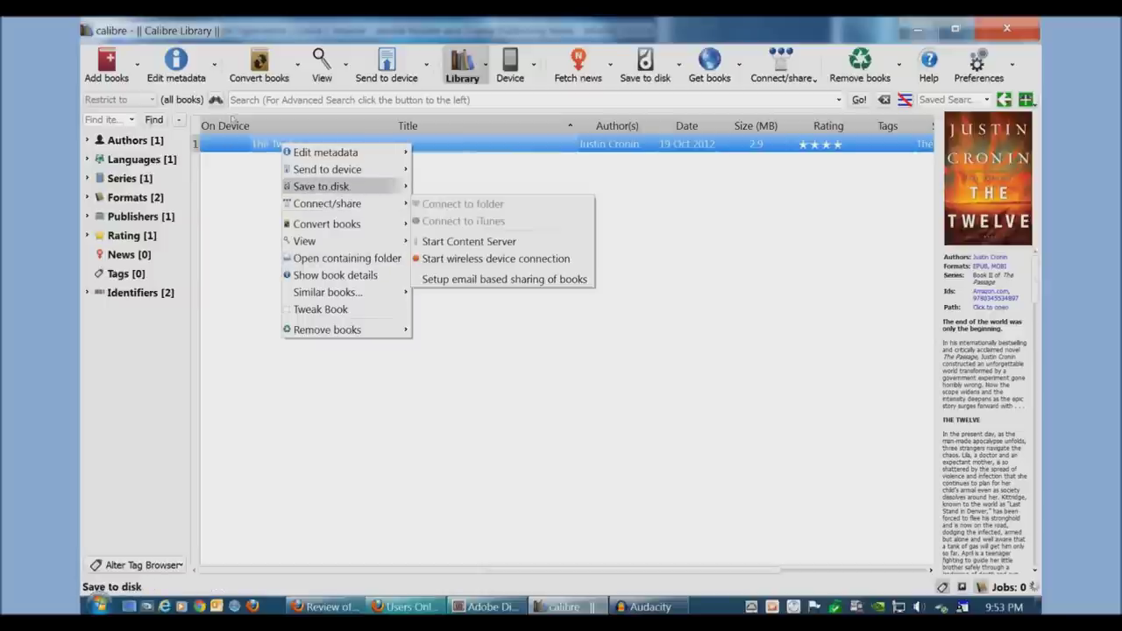
pyautogui.press('Right')
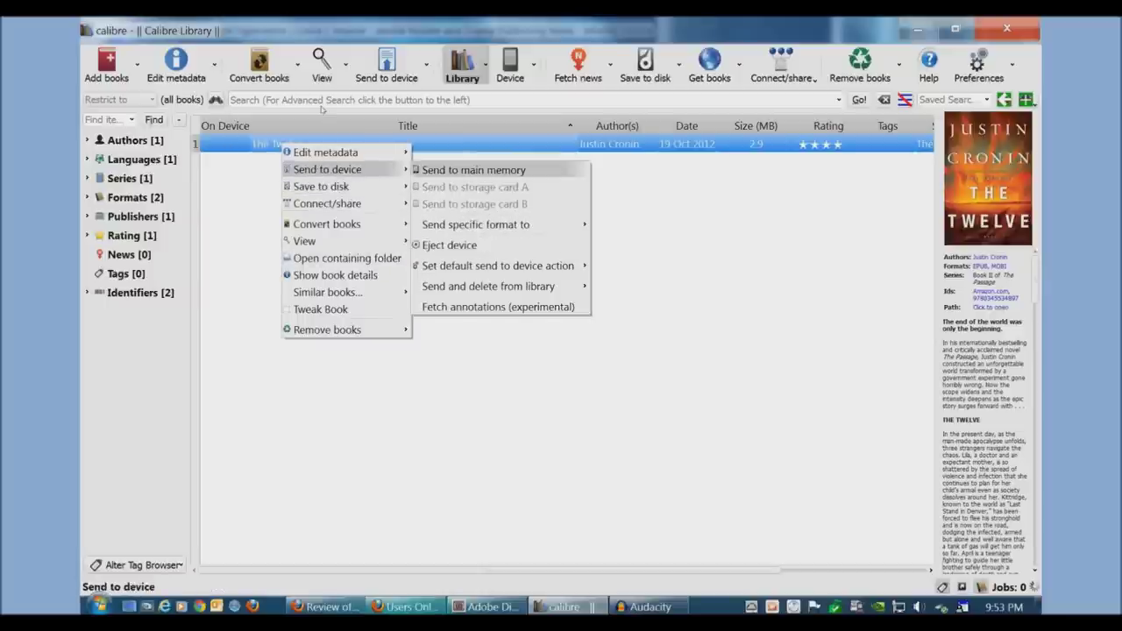
pyautogui.press('Return')
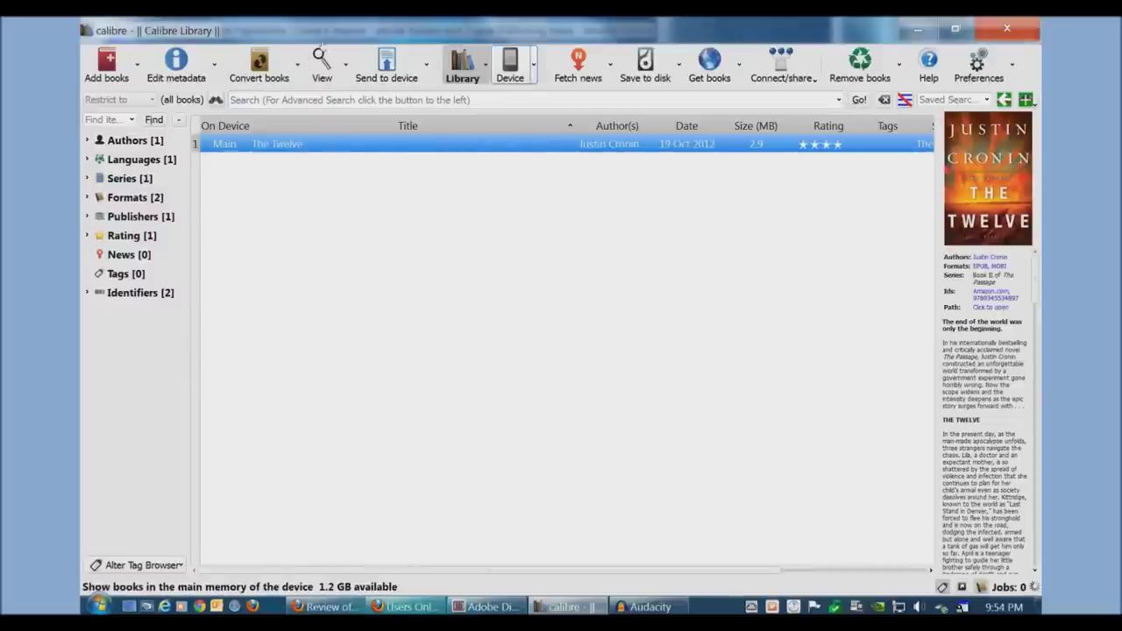
# - Check The Twelve in the Kindle's book list and compare it with its entry in the library
pyautogui.click(510, 63)
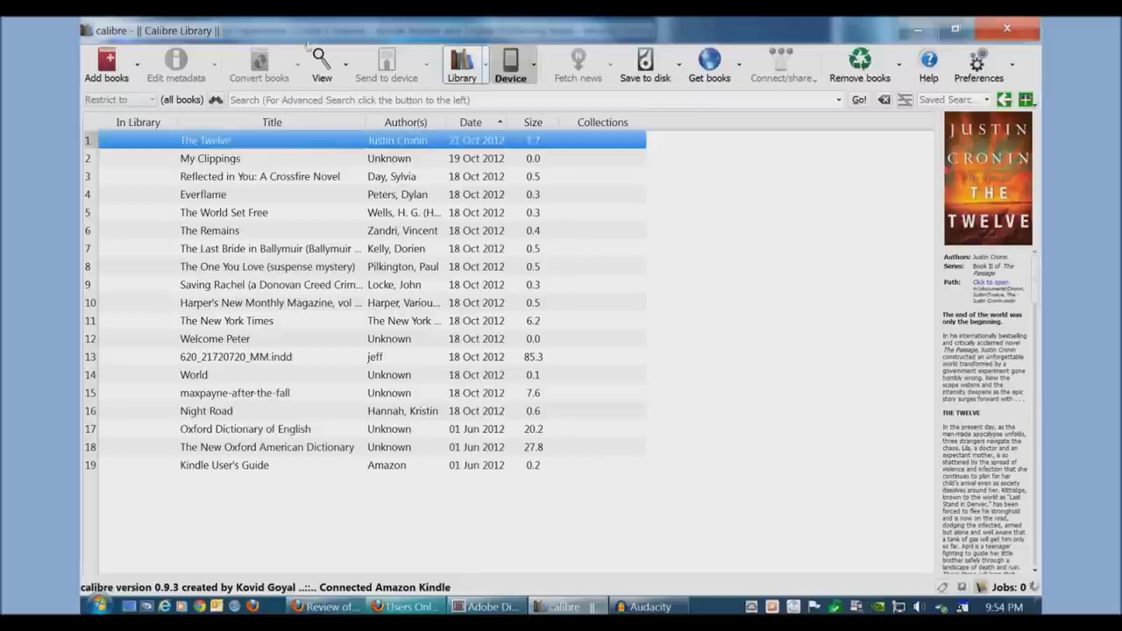
pyautogui.click(462, 66)
pyautogui.rightClick(394, 144)
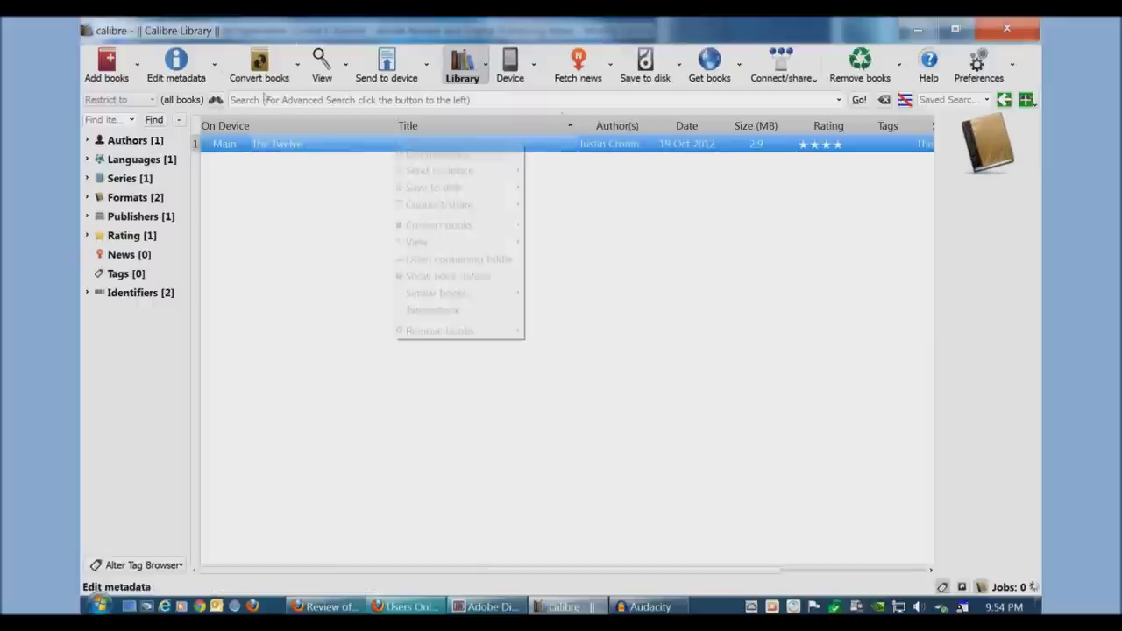
pyautogui.moveTo(439, 205)
pyautogui.click(421, 105)
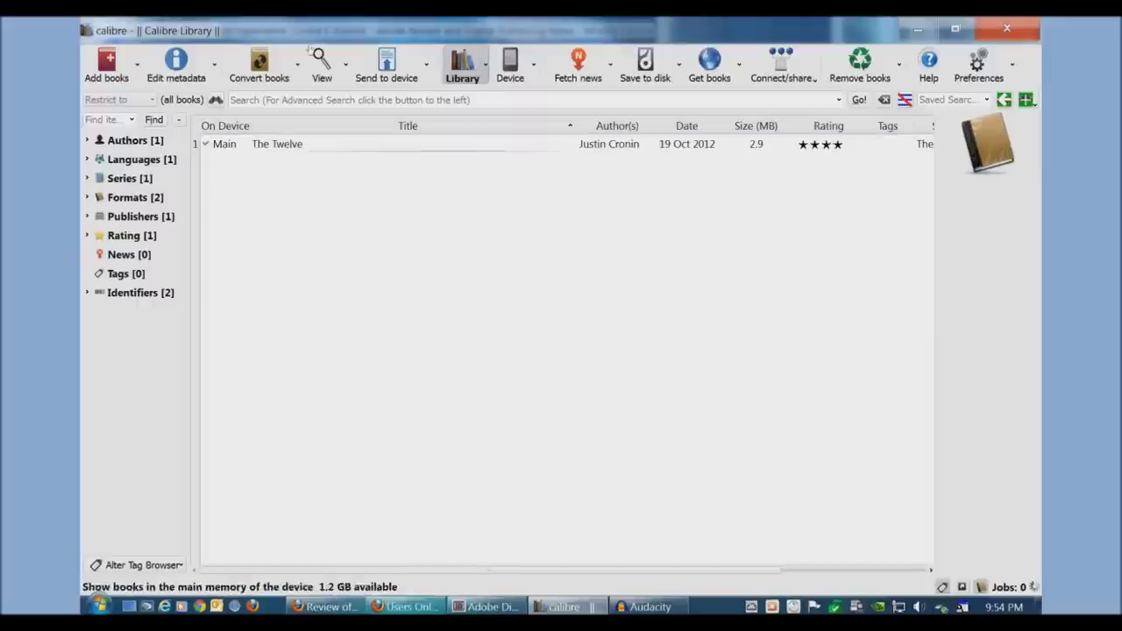
pyautogui.click(510, 66)
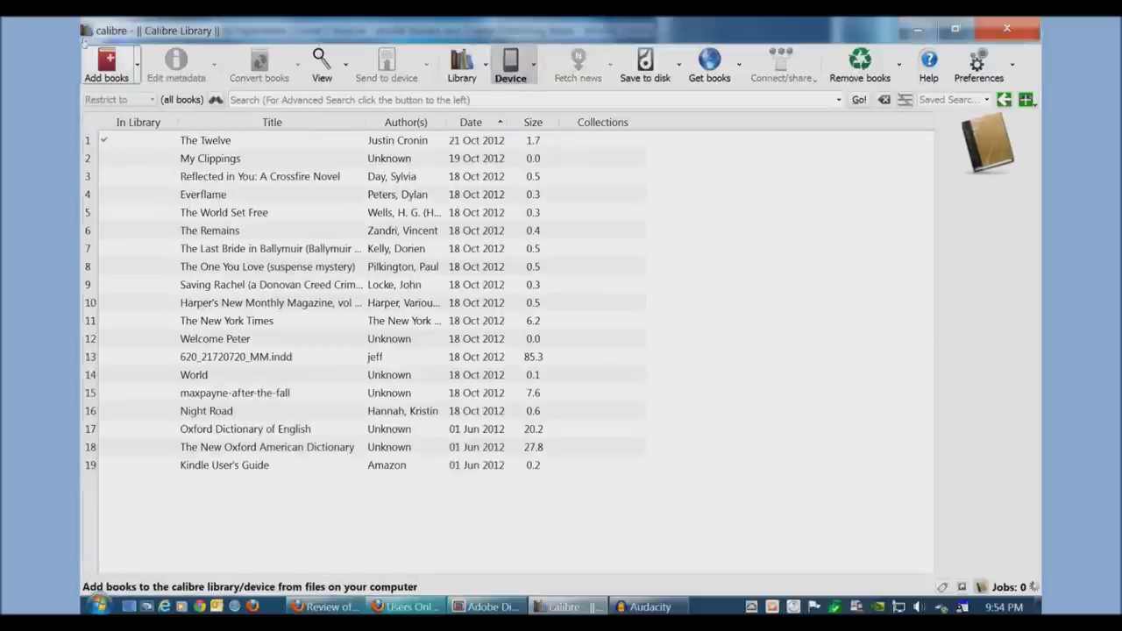
pyautogui.click(102, 49)
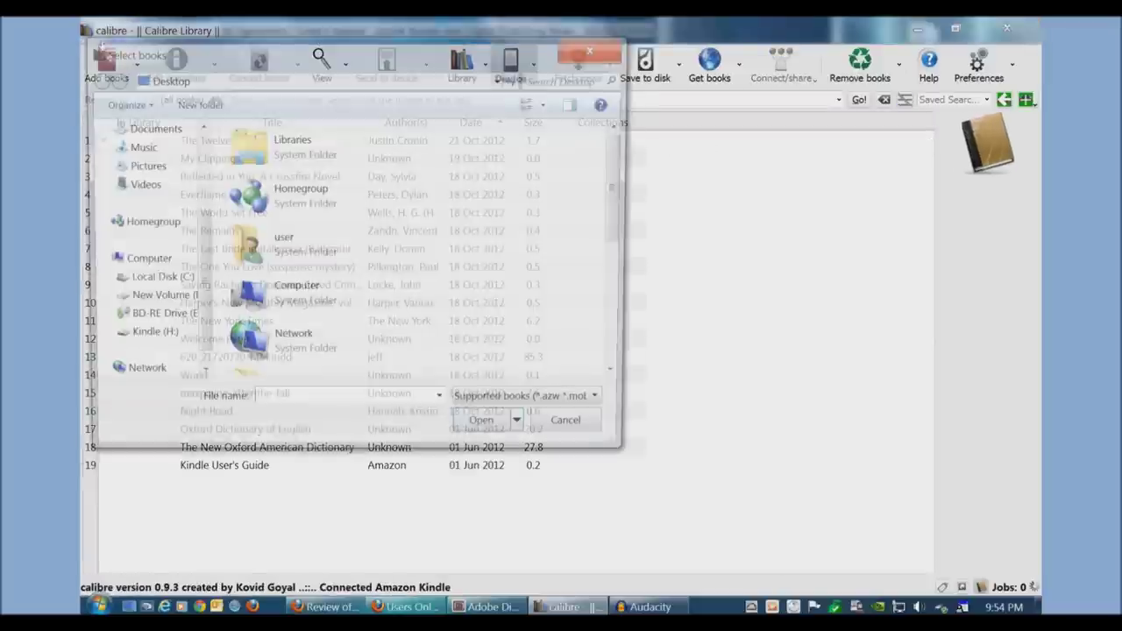
pyautogui.scroll(-5, 388, 213)
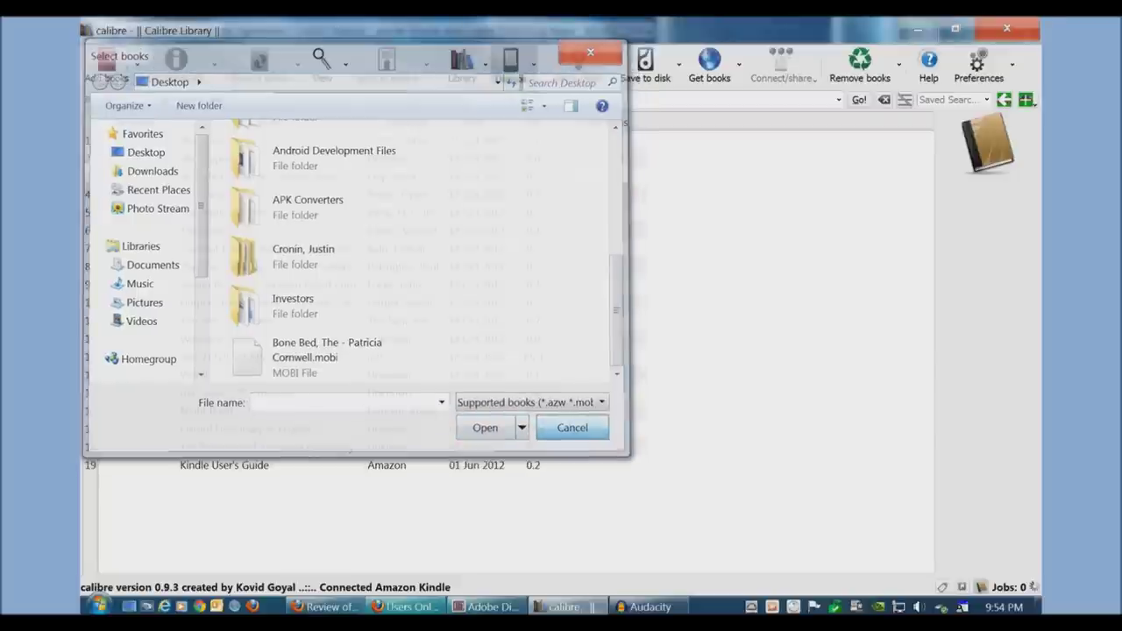
pyautogui.click(574, 430)
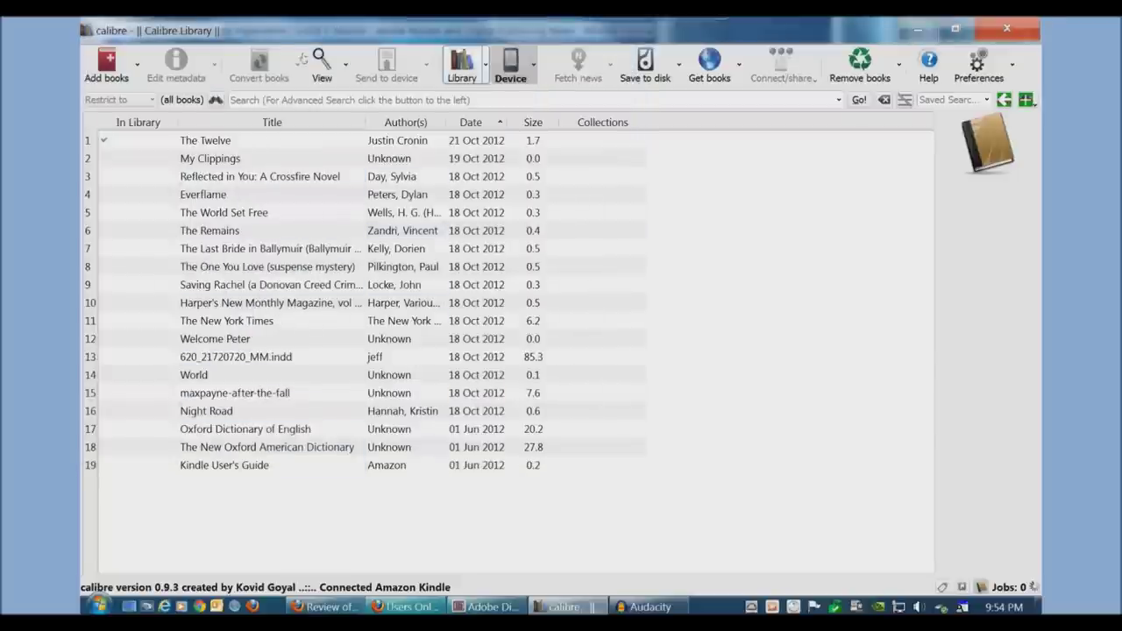
# - Go back to the library, select The Twelve, then minimize calibre and switch to Adobe Digital Editions
pyautogui.click(462, 63)
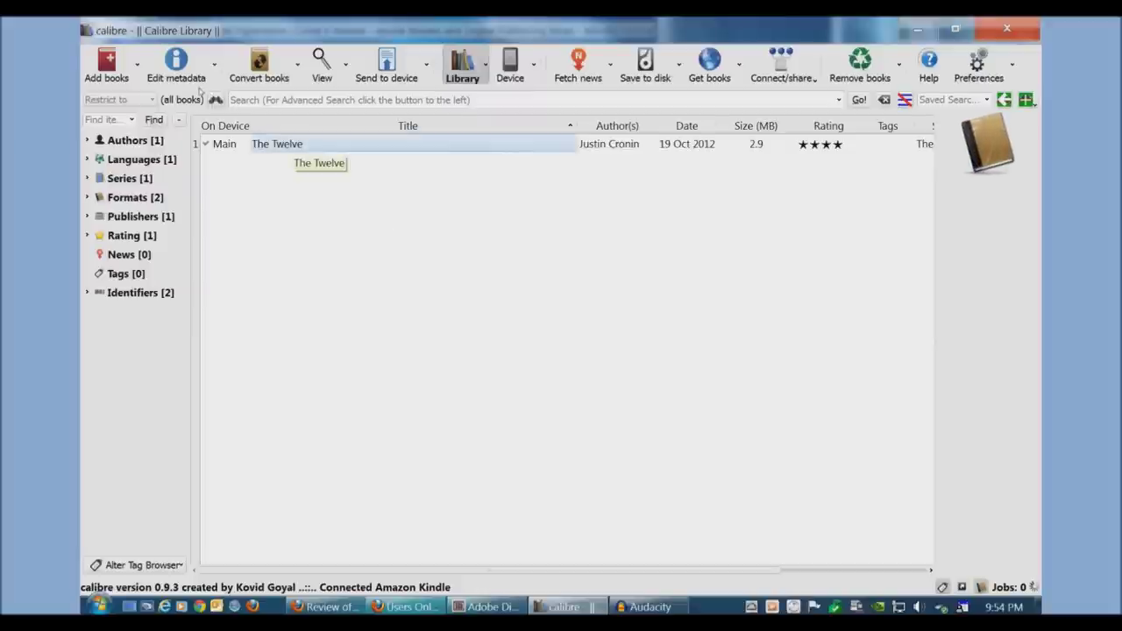
pyautogui.click(294, 144)
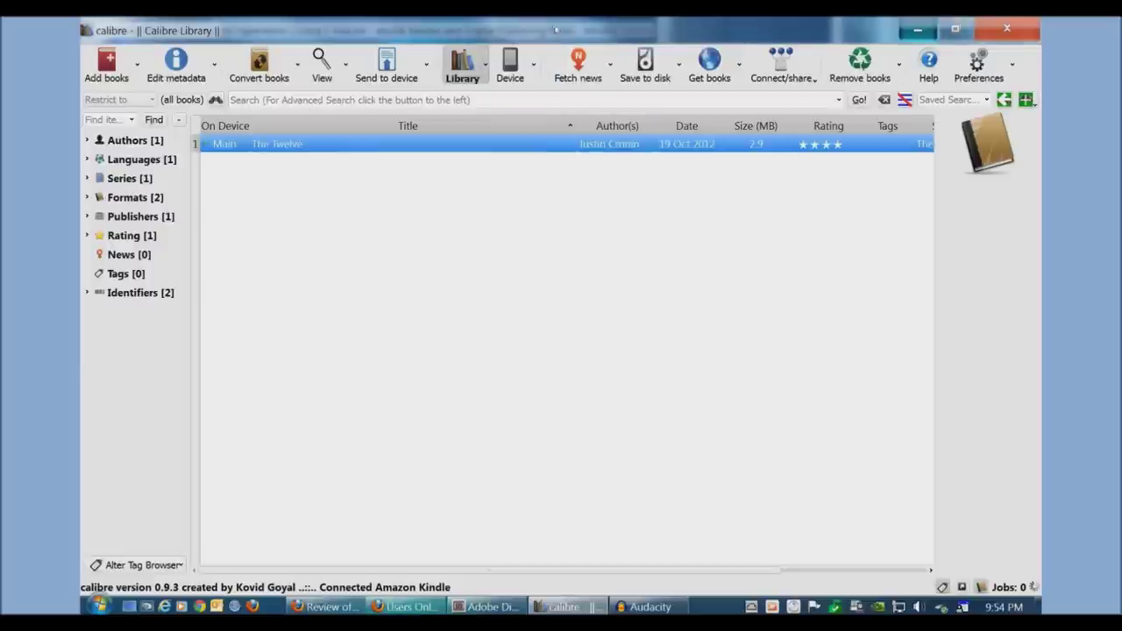
pyautogui.click(917, 29)
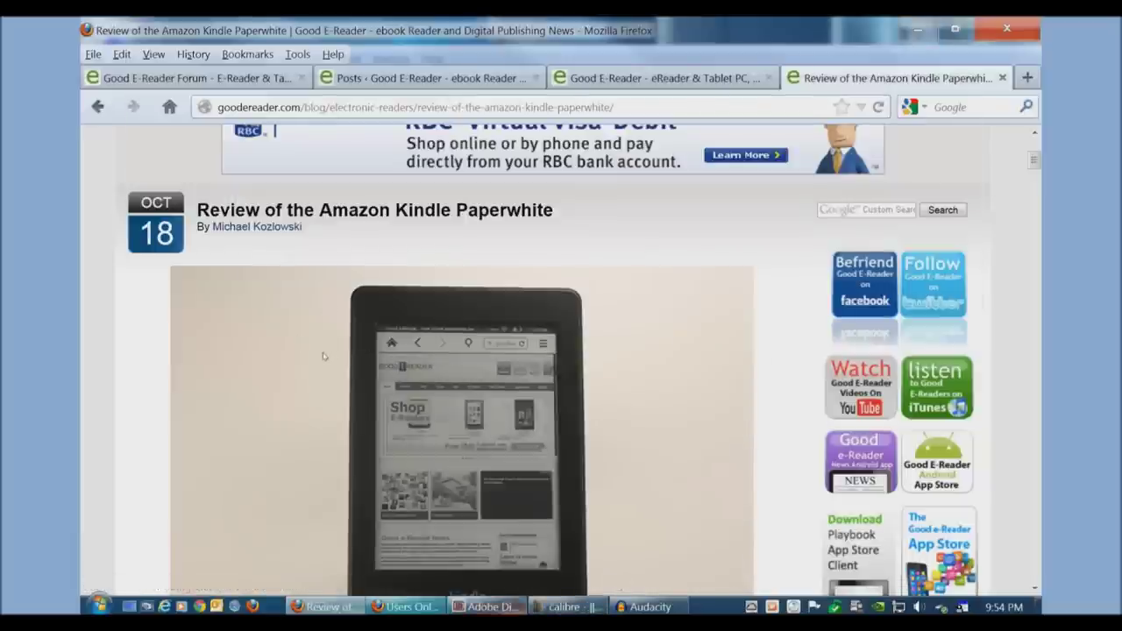
pyautogui.hotkey('alt', 'Tab')
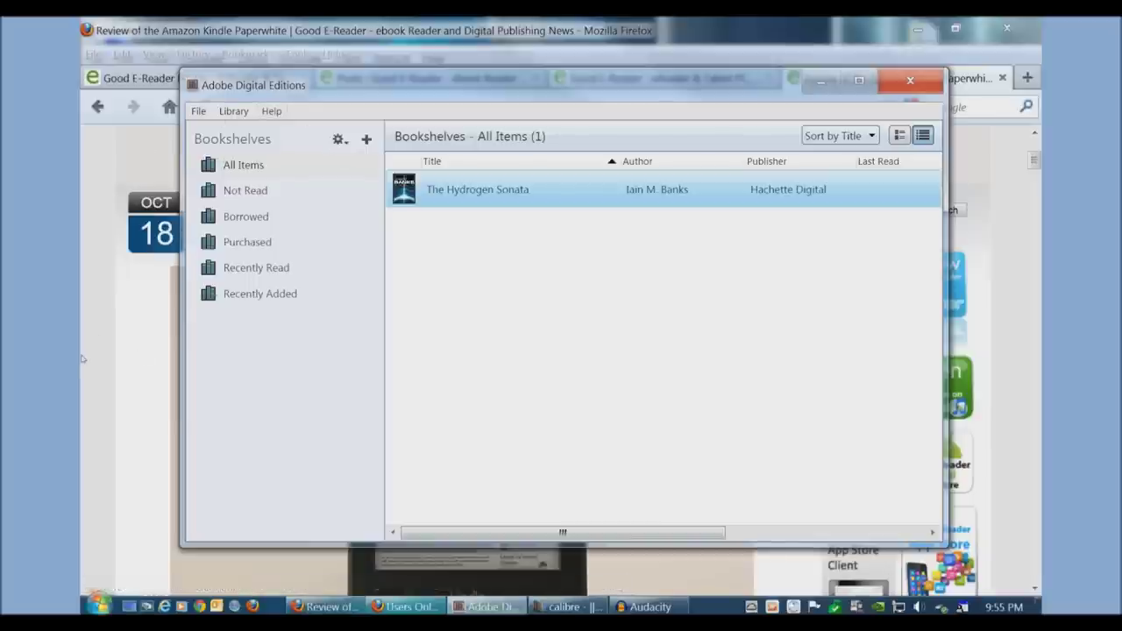
# - Open the Computer window in Windows Explorer and minimize Adobe Digital Editions
pyautogui.press('super')
pyautogui.click(340, 241)
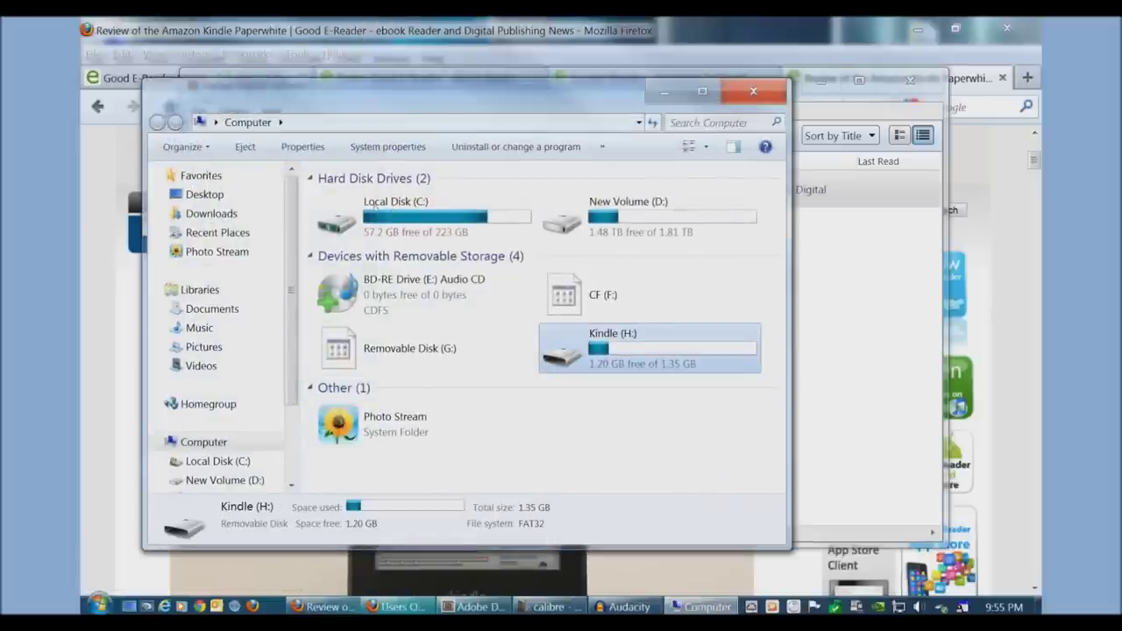
pyautogui.click(873, 371)
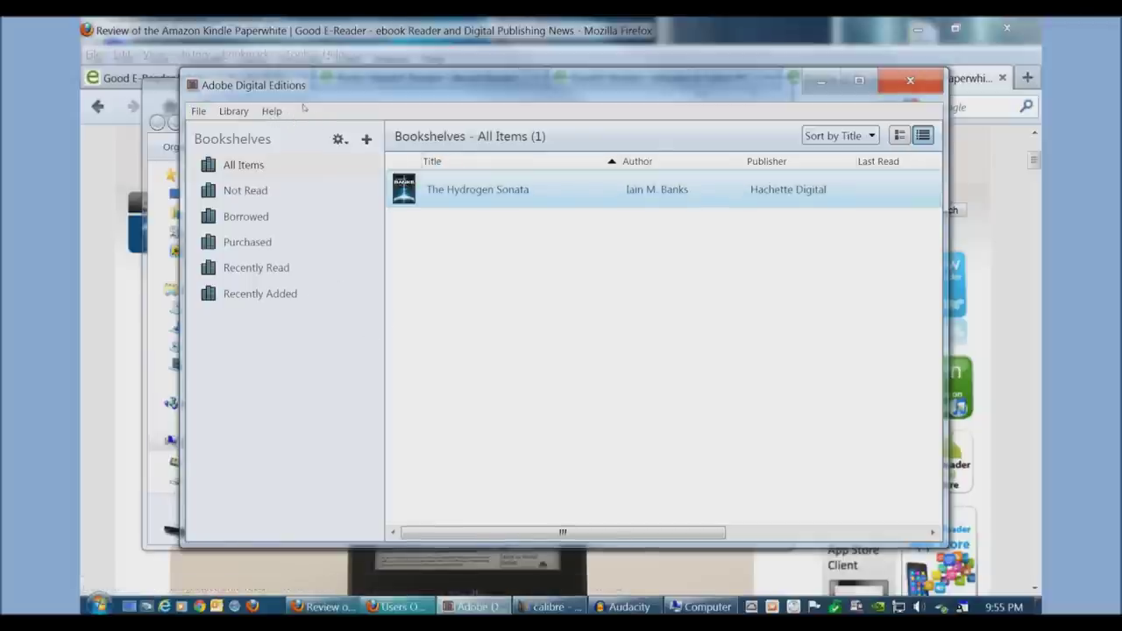
pyautogui.moveTo(488, 189); pyautogui.dragTo(509, 201)
pyautogui.click(820, 80)
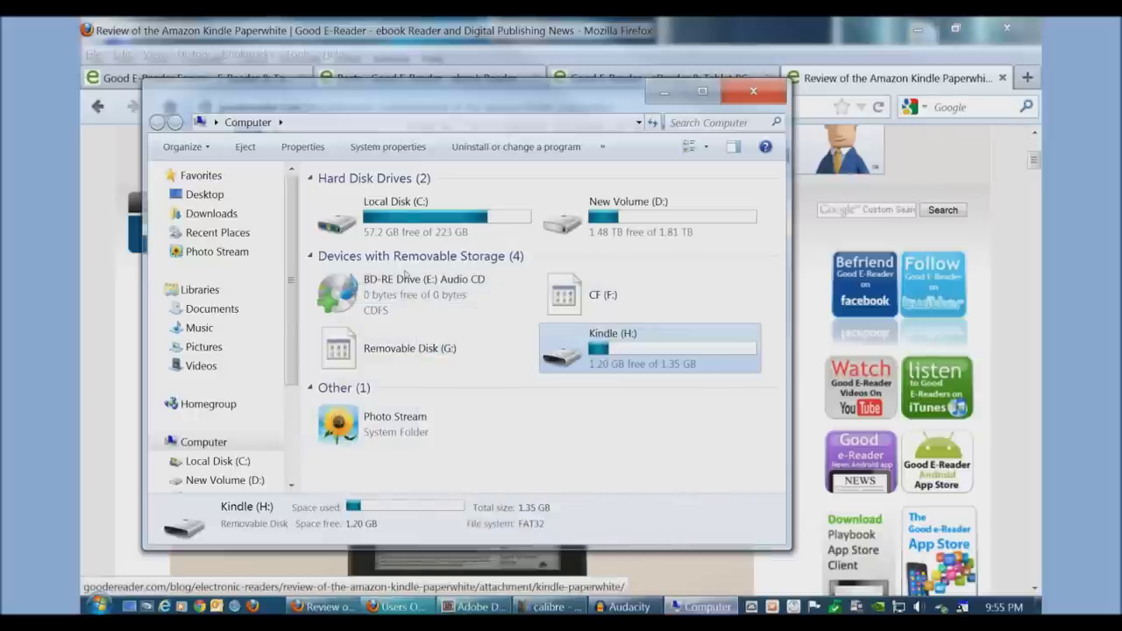
# - Open the documents folder on the Kindle (H:) drive and look through its folders and book files
pyautogui.press('Return')
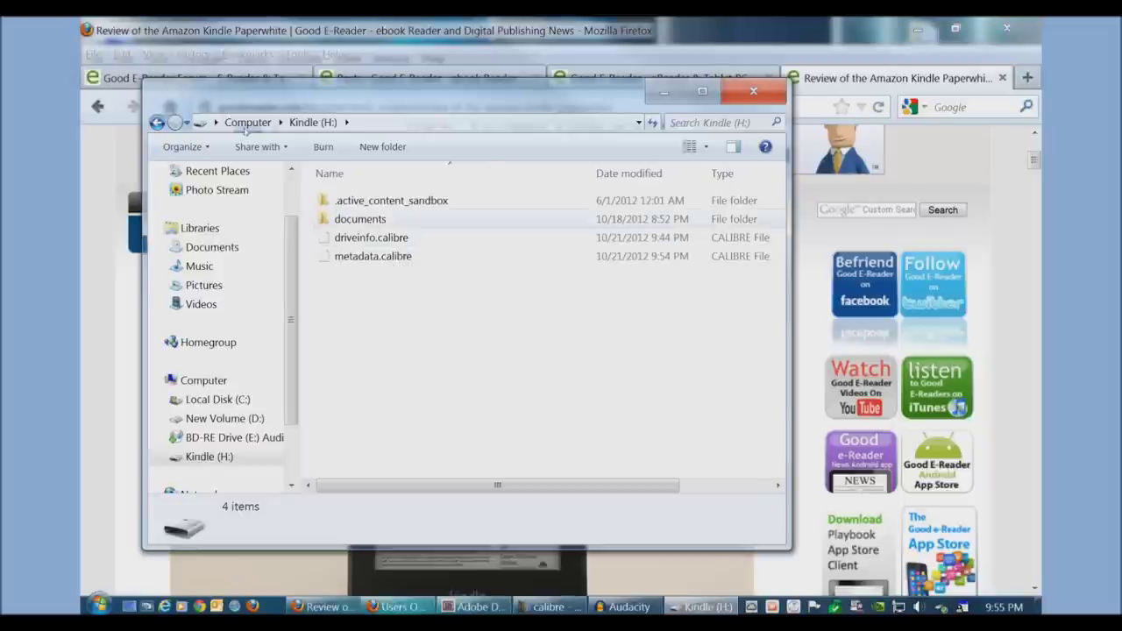
pyautogui.doubleClick(372, 220)
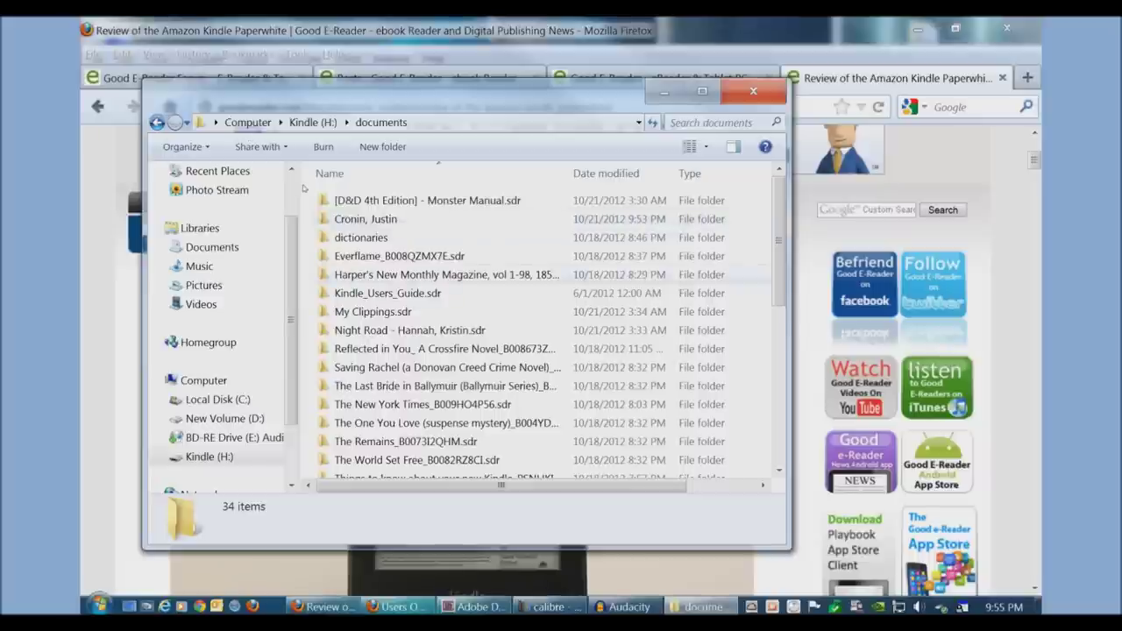
pyautogui.scroll(-5, 313, 240)
pyautogui.scroll(-2, 313, 240)
pyautogui.scroll(6, 316, 249)
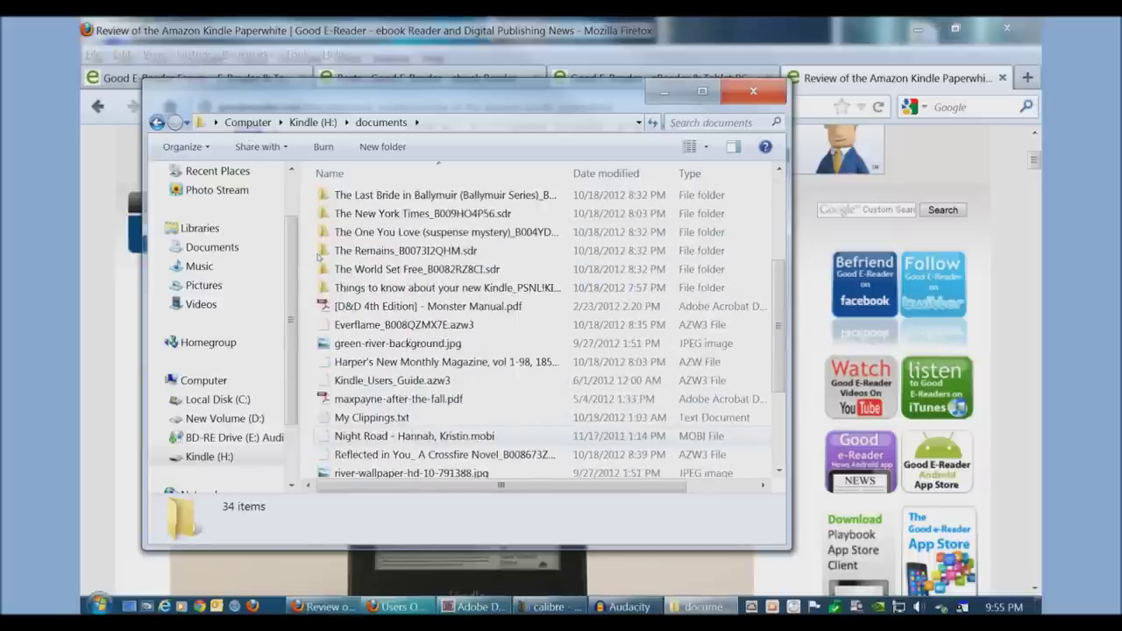
pyautogui.scroll(-6, 317, 255)
pyautogui.scroll(6, 317, 256)
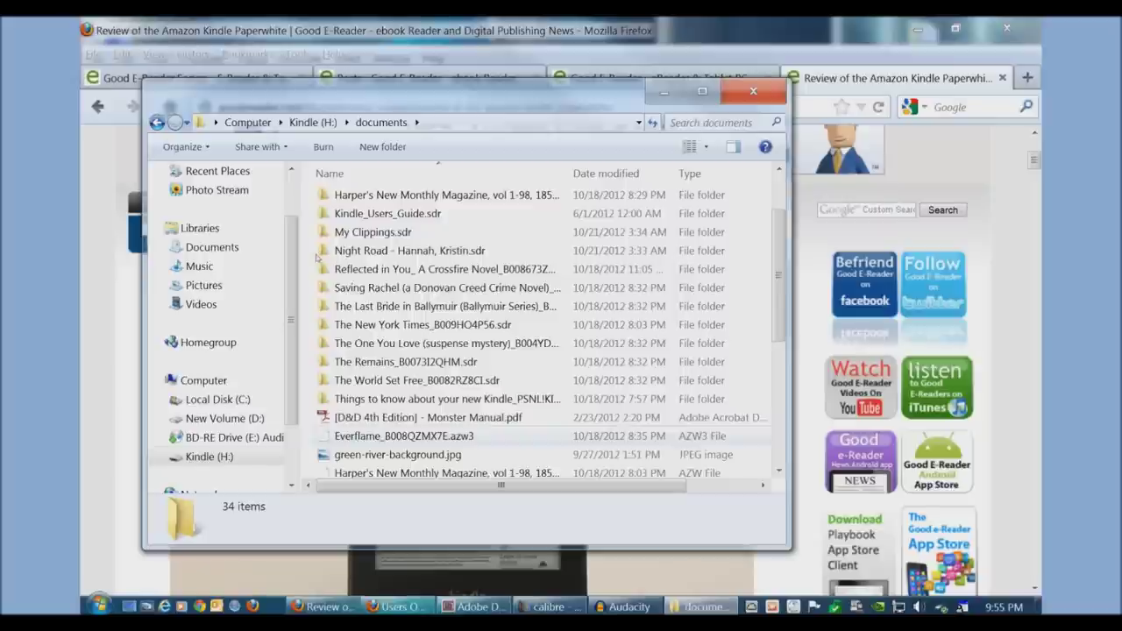
pyautogui.scroll(-6, 317, 255)
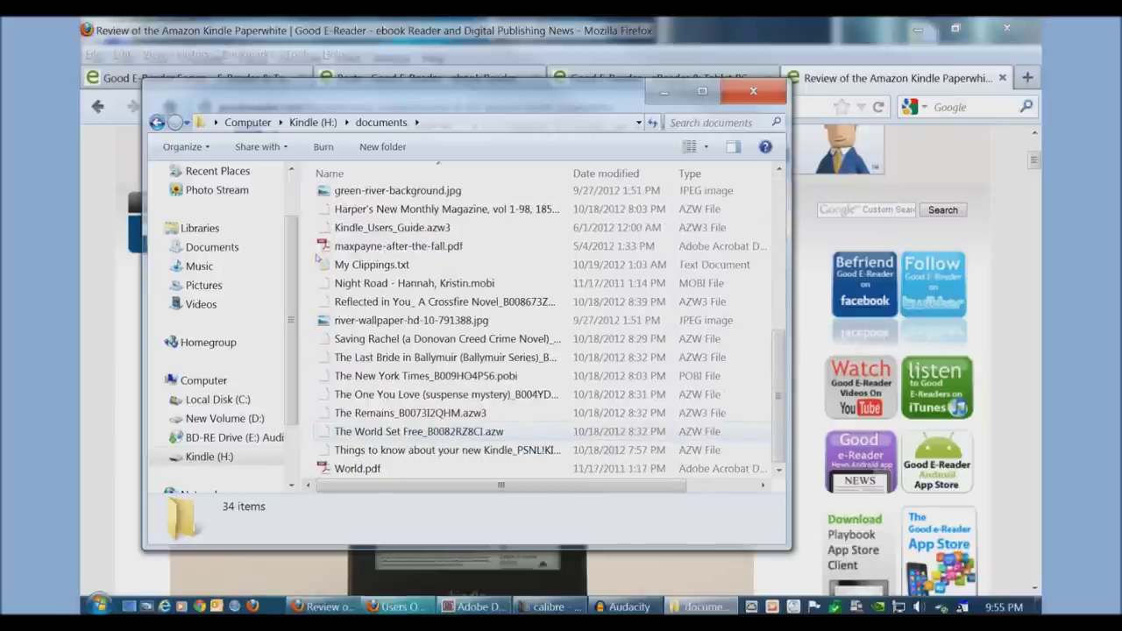
pyautogui.scroll(6, 315, 273)
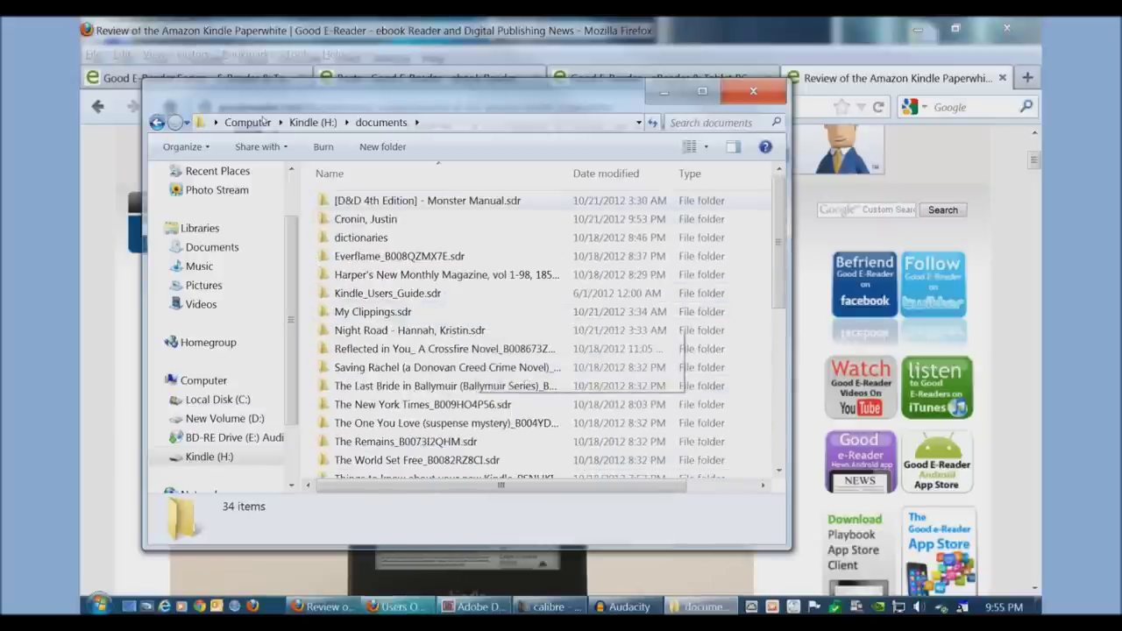
pyautogui.scroll(-3, 474, 315)
pyautogui.scroll(-4, 473, 350)
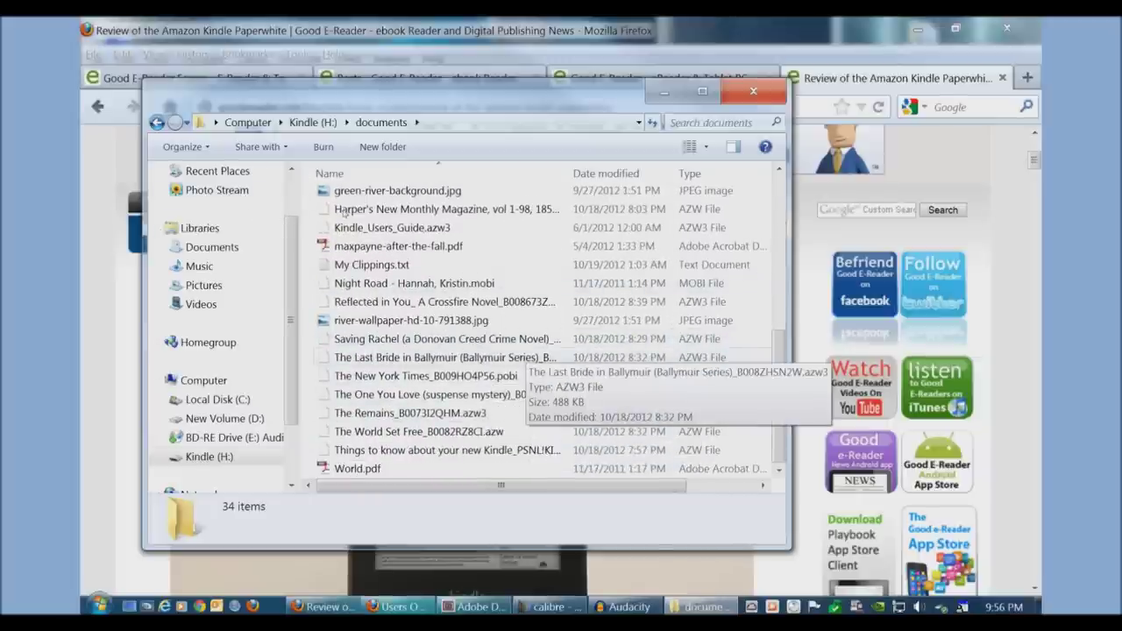
pyautogui.scroll(1, 335, 248)
pyautogui.scroll(3, 336, 248)
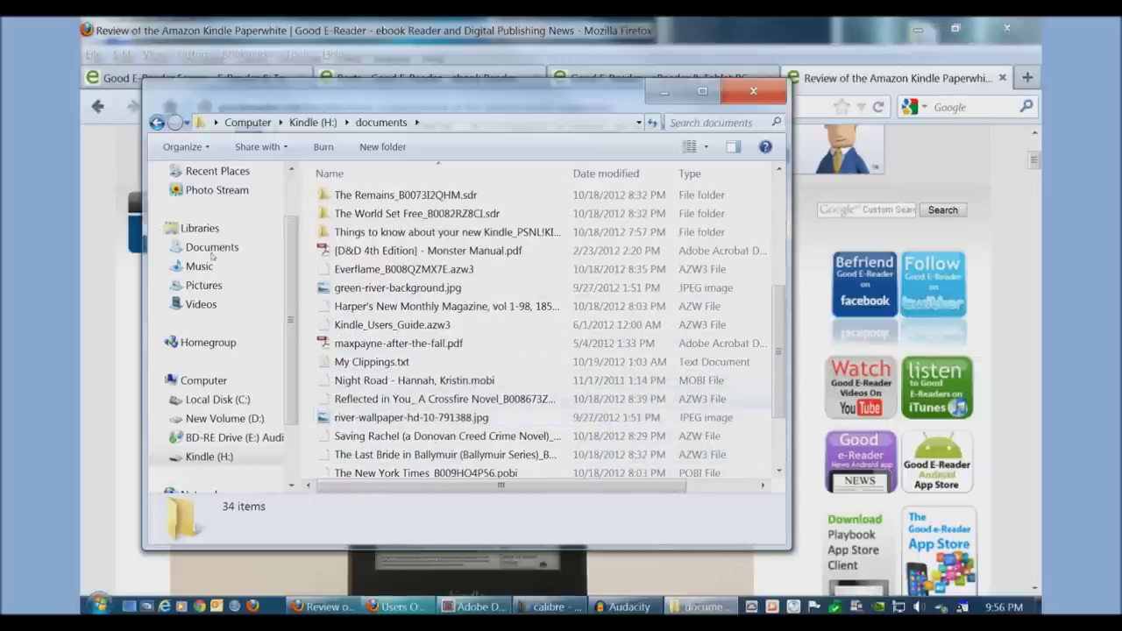
pyautogui.scroll(3, 299, 250)
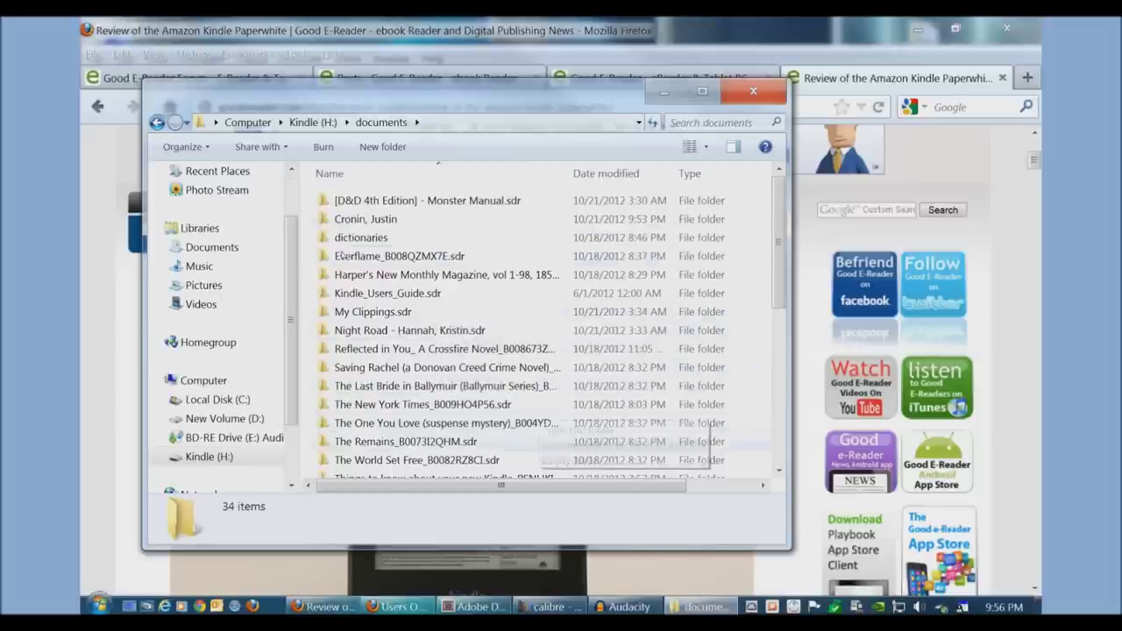
pyautogui.scroll(-1, 277, 263)
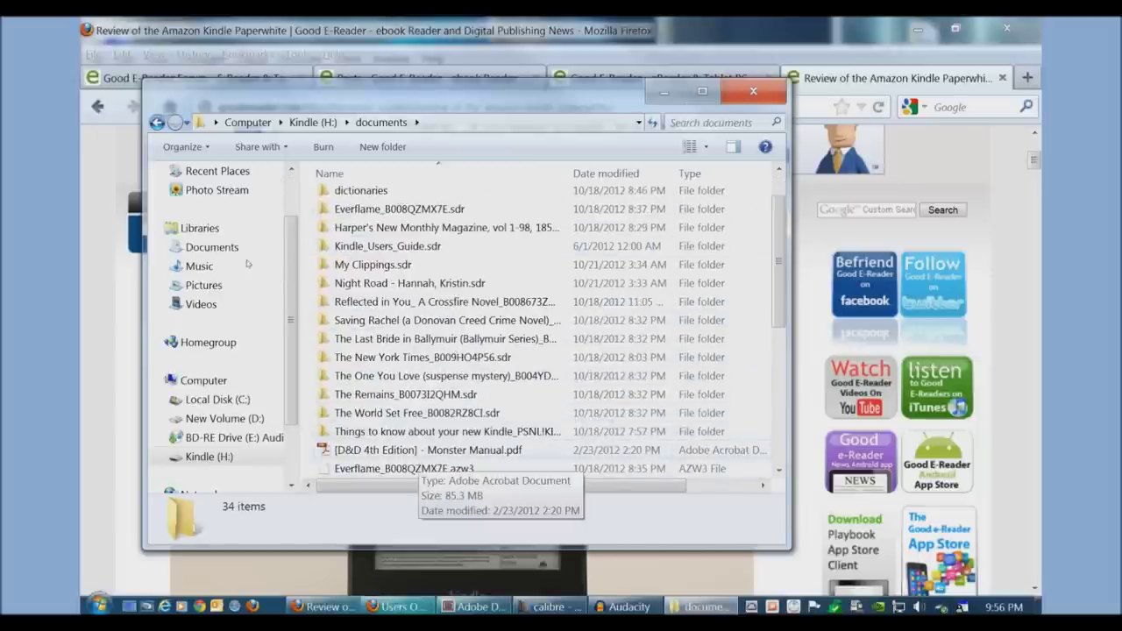
pyautogui.scroll(-3, 457, 437)
# - Create a new folder named Romance inside the Kindle's documents folder
pyautogui.rightClick(456, 398)
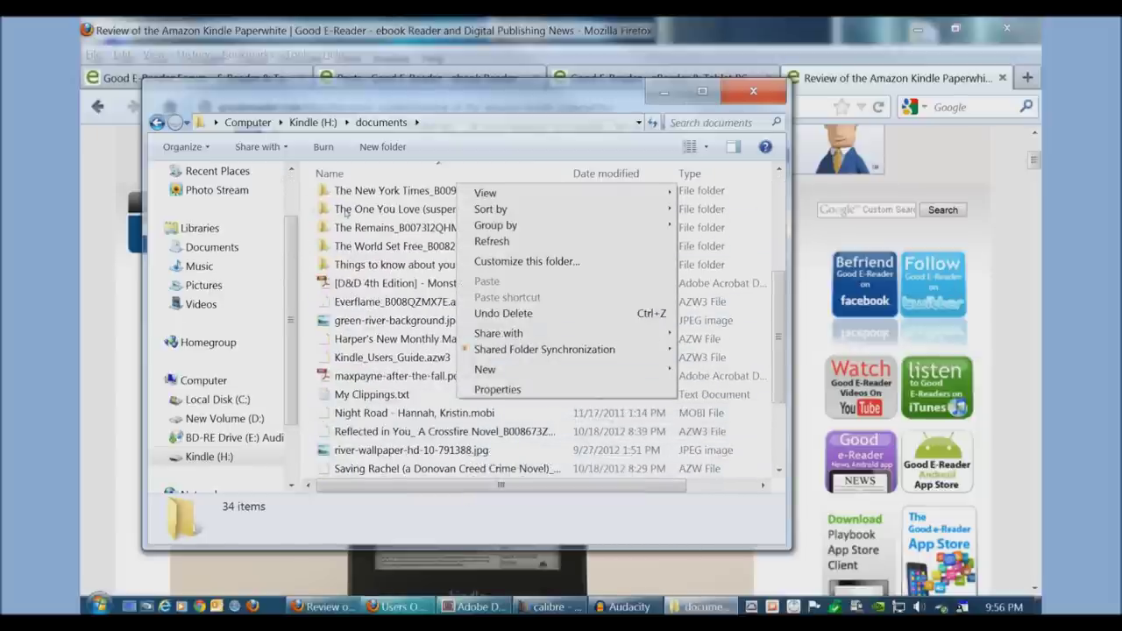
pyautogui.press('w')
pyautogui.write('fRomance')
pyautogui.press('Return')
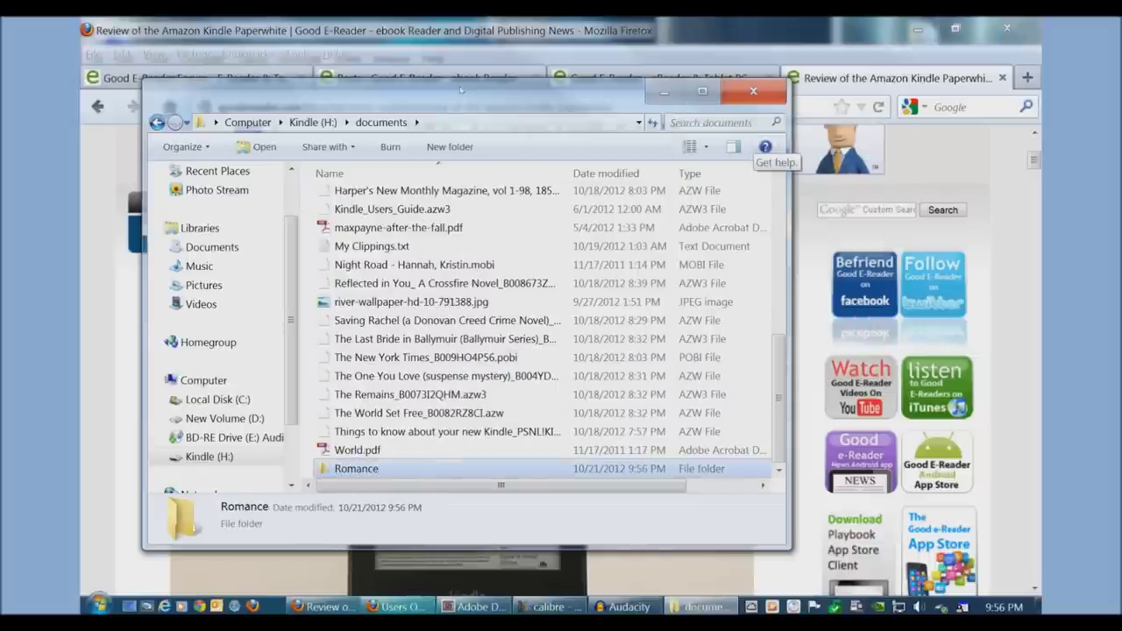
pyautogui.hotkey('shift', 'F10')
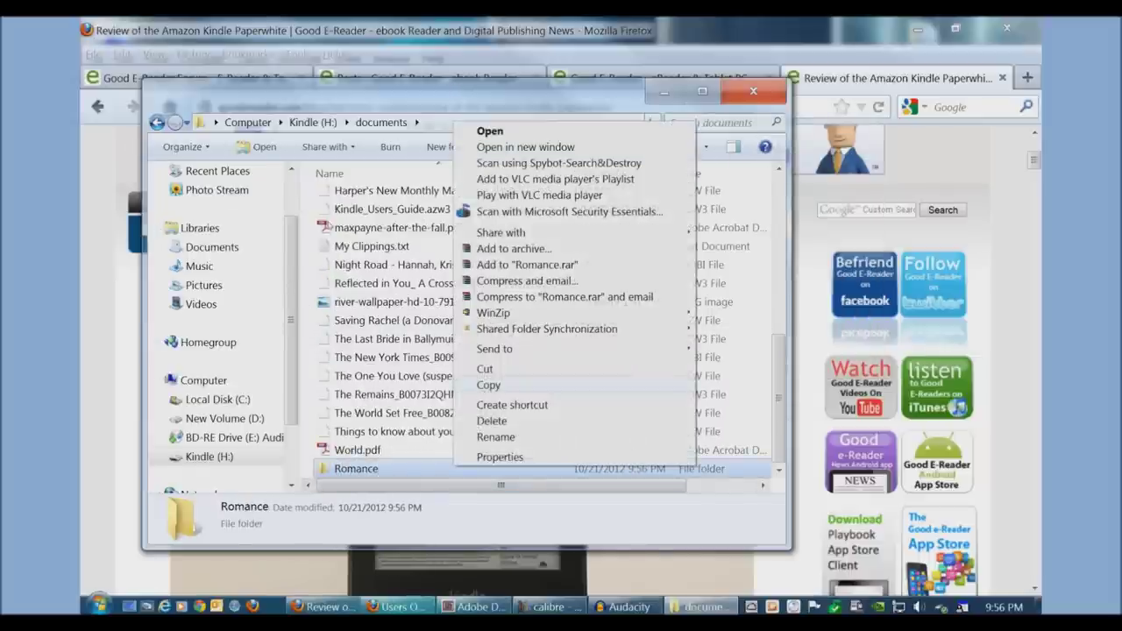
pyautogui.press('n')
pyautogui.press('Escape')
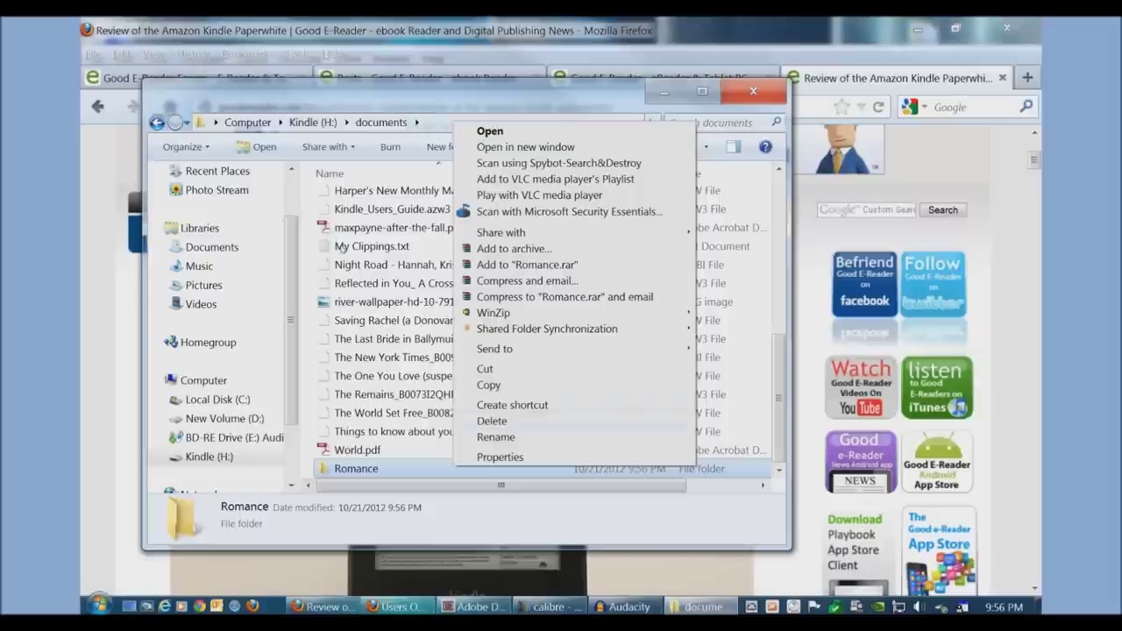
# - Move the AZW3 file of The Last Bride in Ballymuir into the Romance folder
pyautogui.click(409, 412)
pyautogui.click(391, 467)
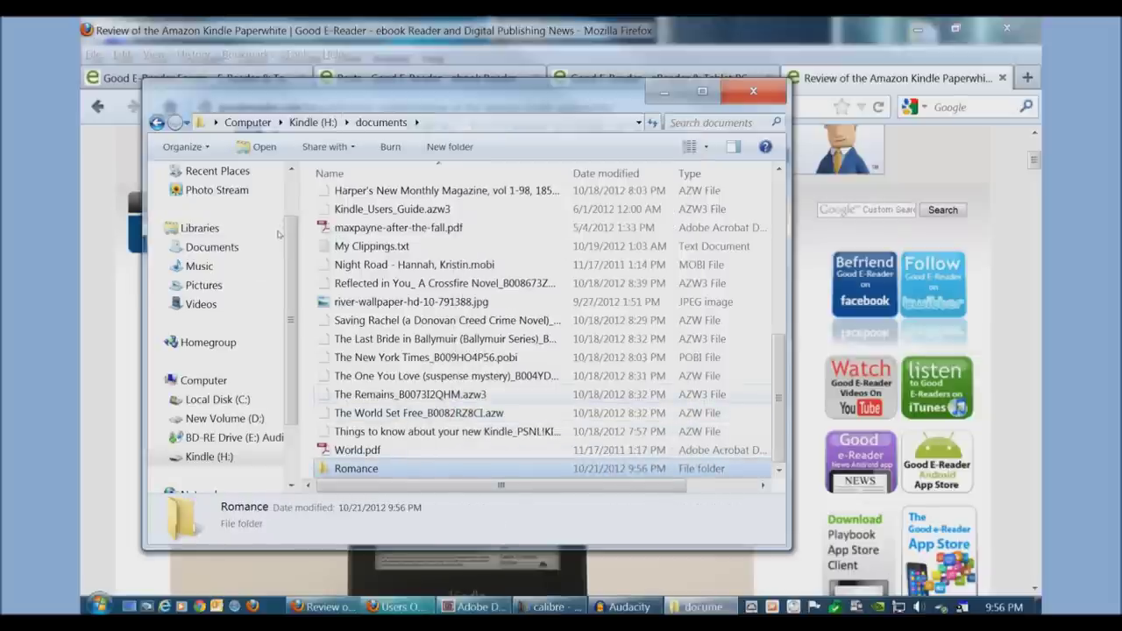
pyautogui.moveTo(412, 338); pyautogui.dragTo(355, 469)
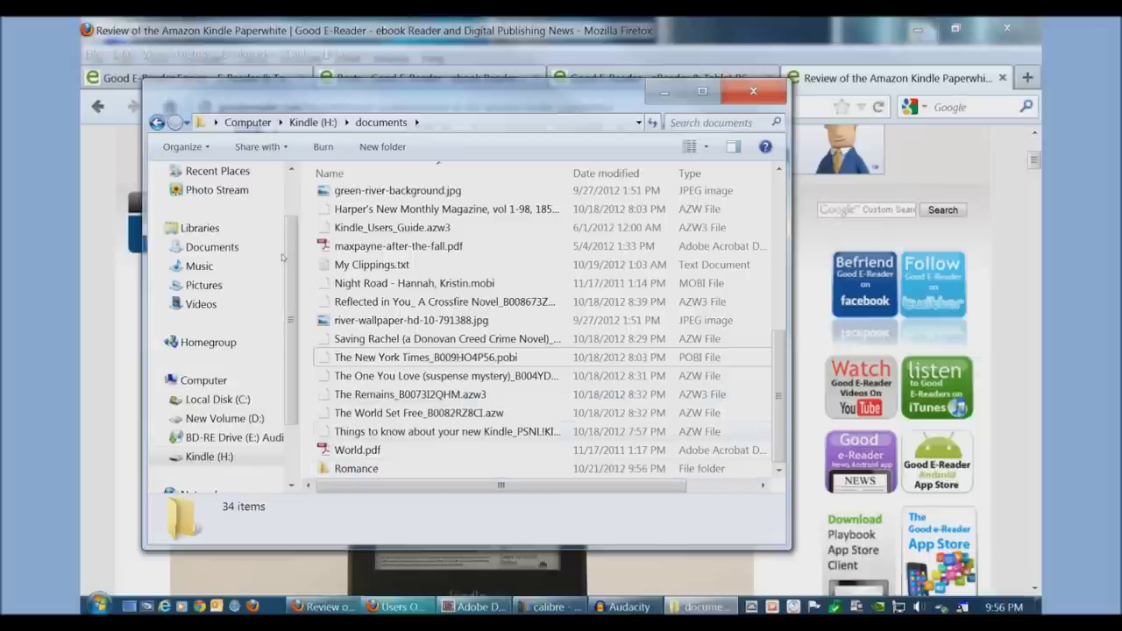
# - Check the contents of the Romance folder, return to the Kindle's documents folder and look through its folders and book files
pyautogui.doubleClick(356, 468)
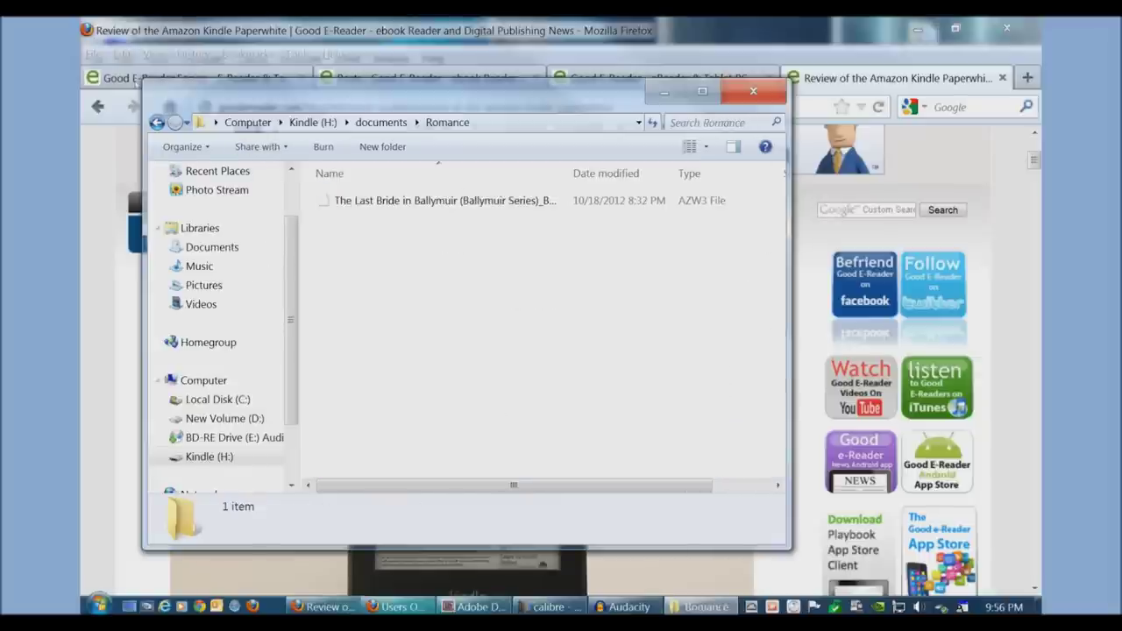
pyautogui.press('BackSpace')
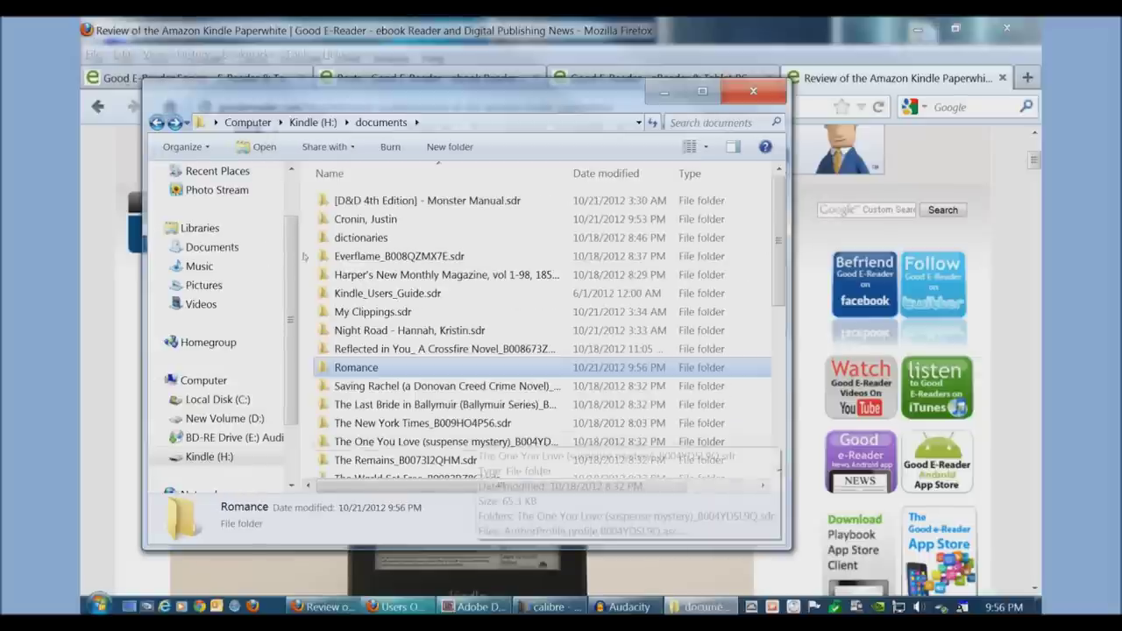
pyautogui.scroll(-4, 478, 441)
pyautogui.scroll(4, 477, 441)
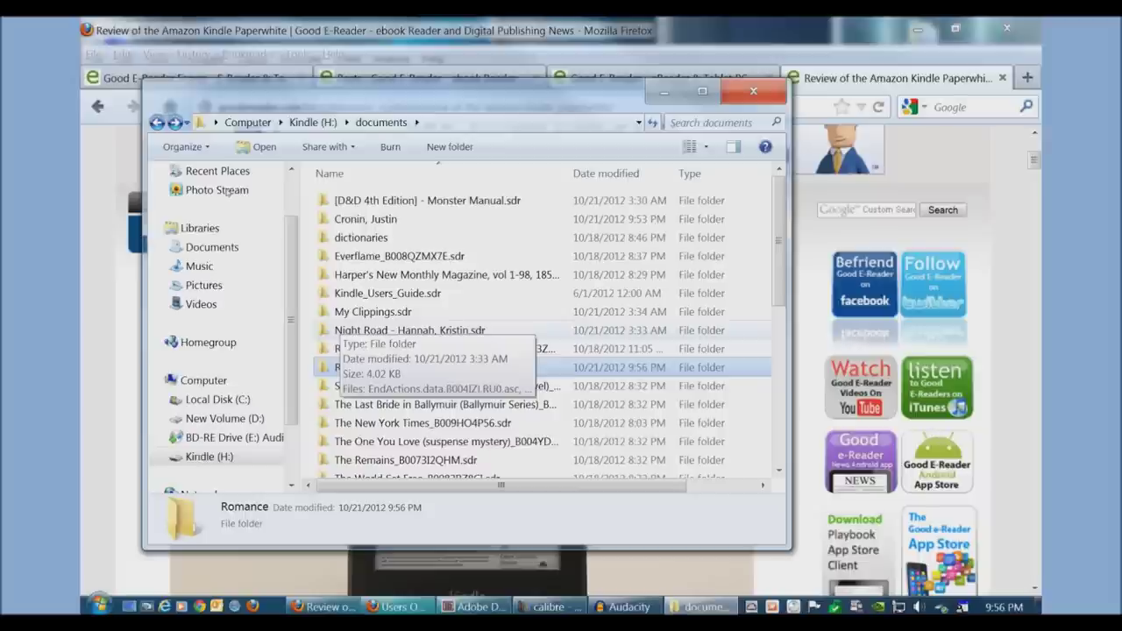
pyautogui.scroll(-4, 317, 235)
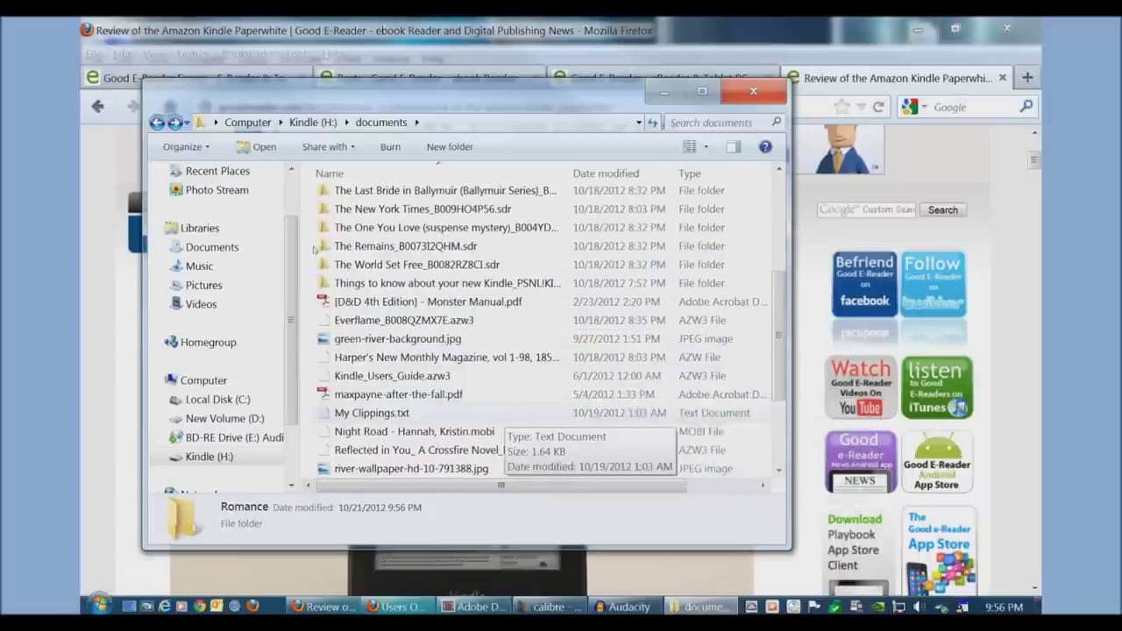
pyautogui.scroll(1, 320, 254)
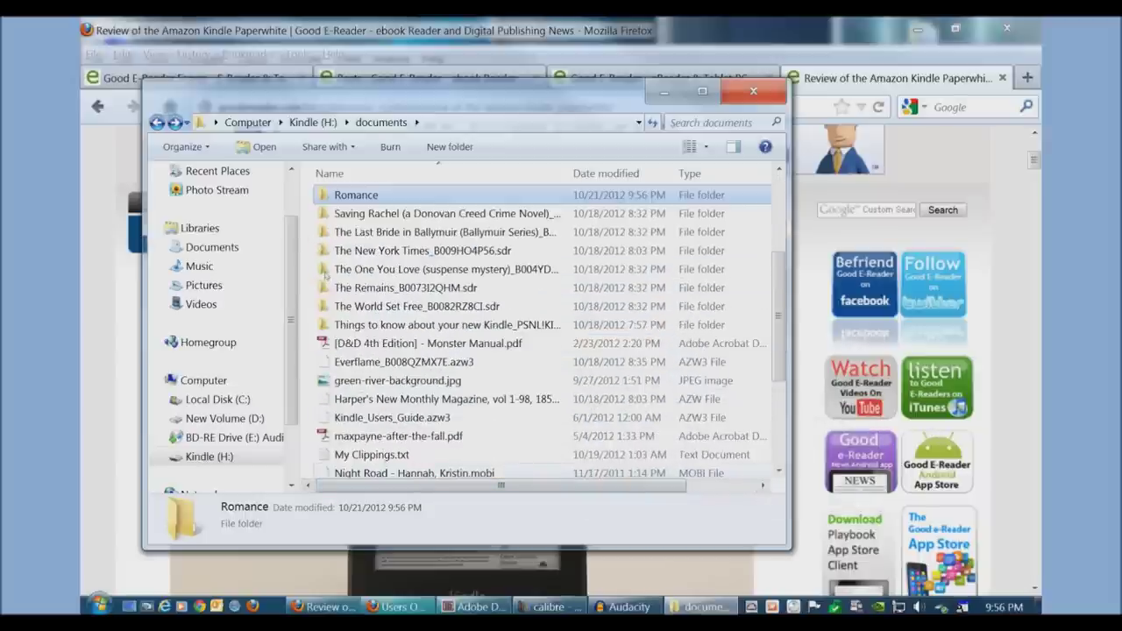
pyautogui.scroll(-1, 327, 277)
pyautogui.scroll(3, 327, 277)
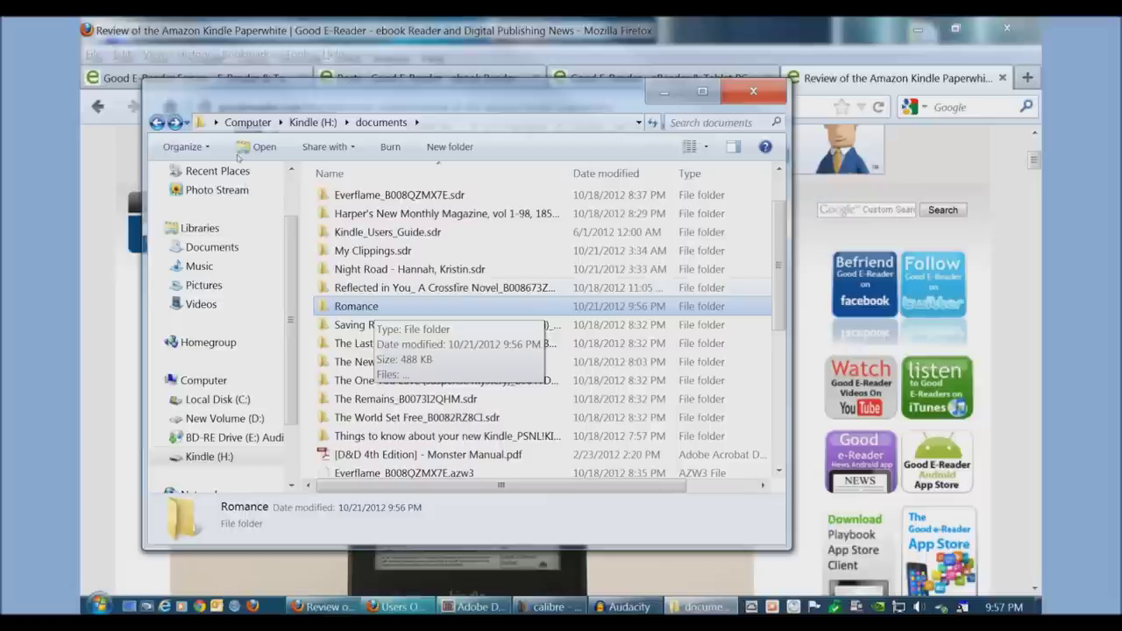
pyautogui.scroll(-1, 280, 257)
pyautogui.scroll(1, 279, 256)
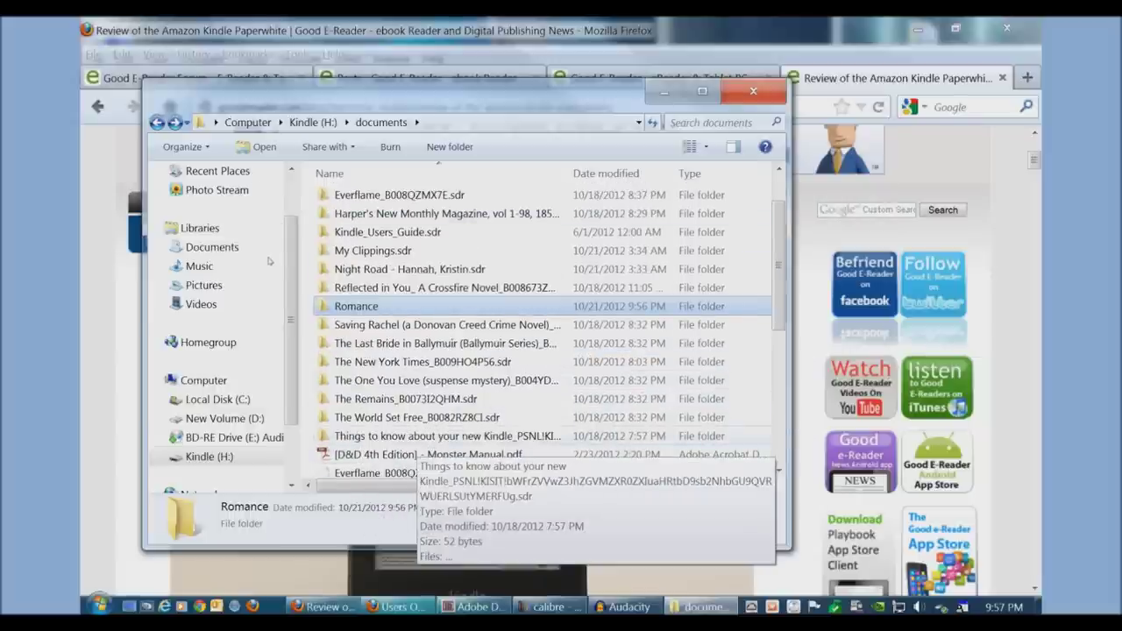
pyautogui.scroll(-5, 313, 248)
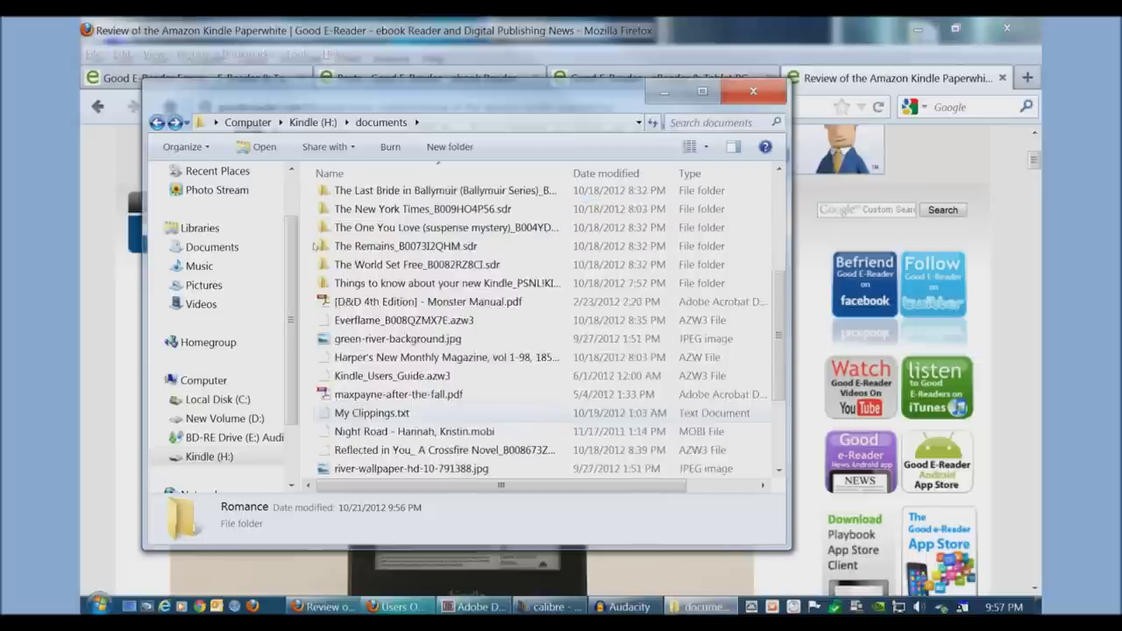
pyautogui.scroll(5, 312, 249)
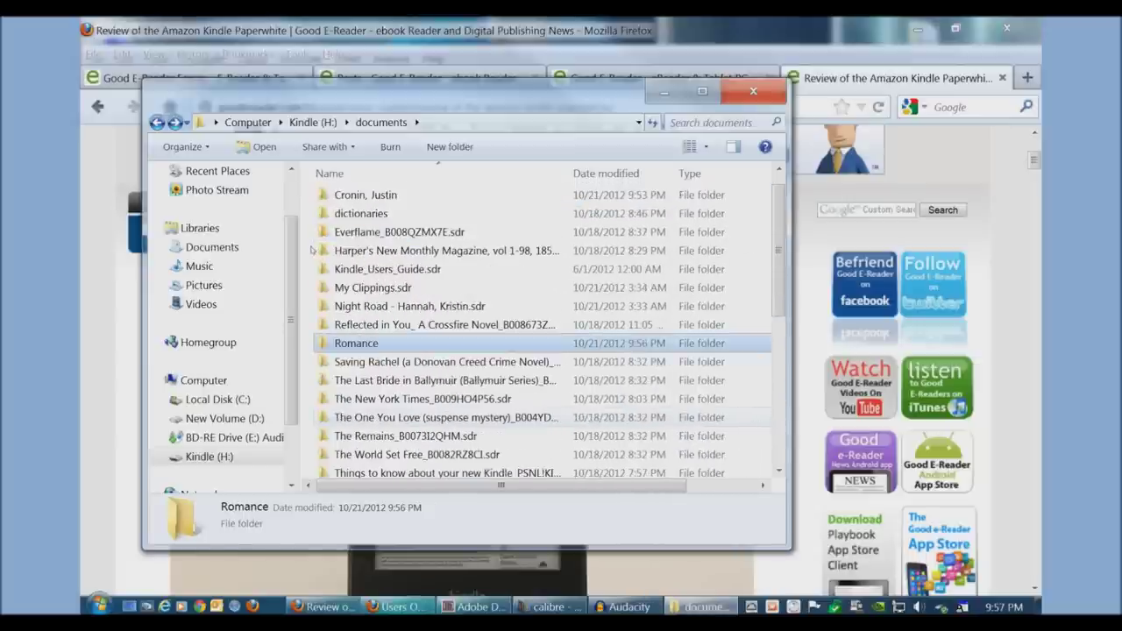
pyautogui.scroll(-1, 480, 416)
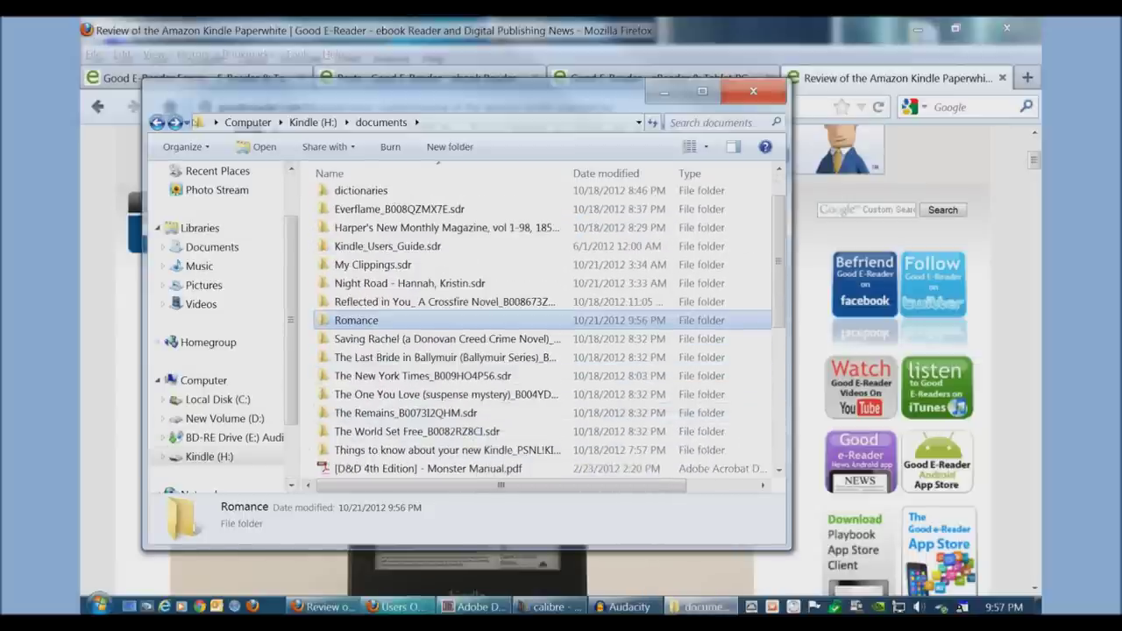
# - Copy the file Bone Bed, The - Patricia Cornwell.mobi from the Desktop folder
pyautogui.scroll(1, 223, 329)
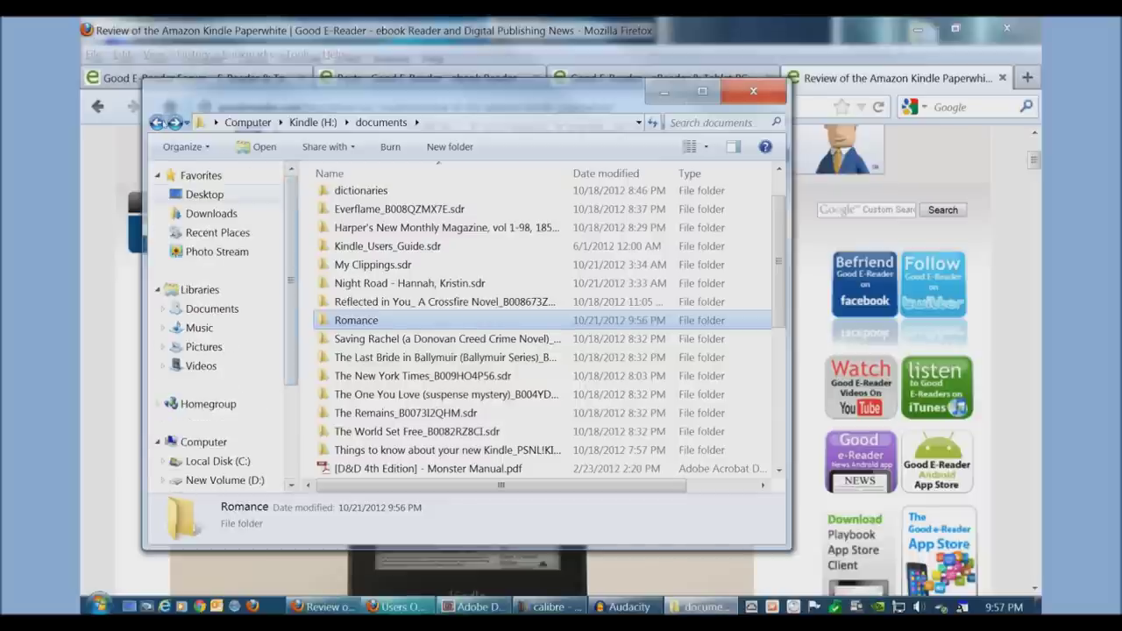
pyautogui.click(205, 194)
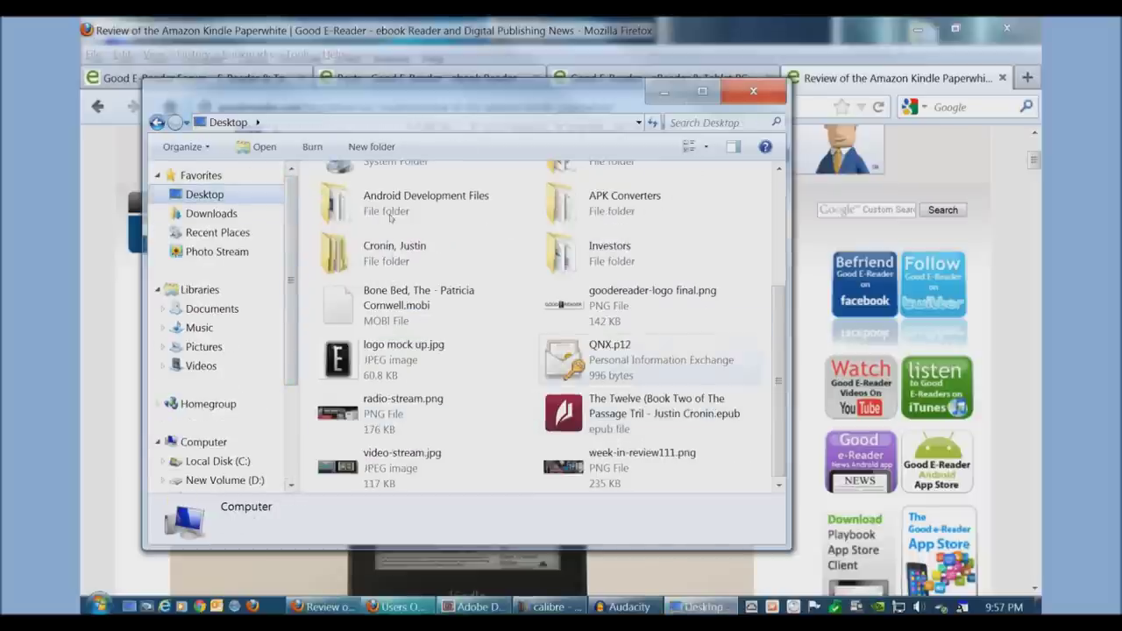
pyautogui.click(394, 305)
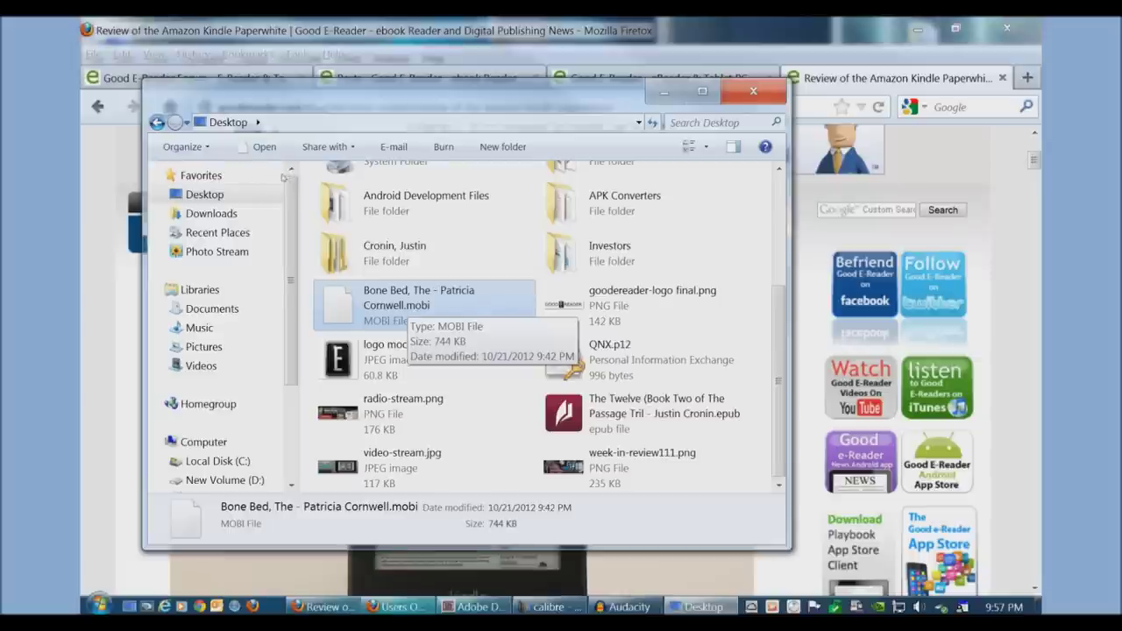
pyautogui.rightClick(423, 303)
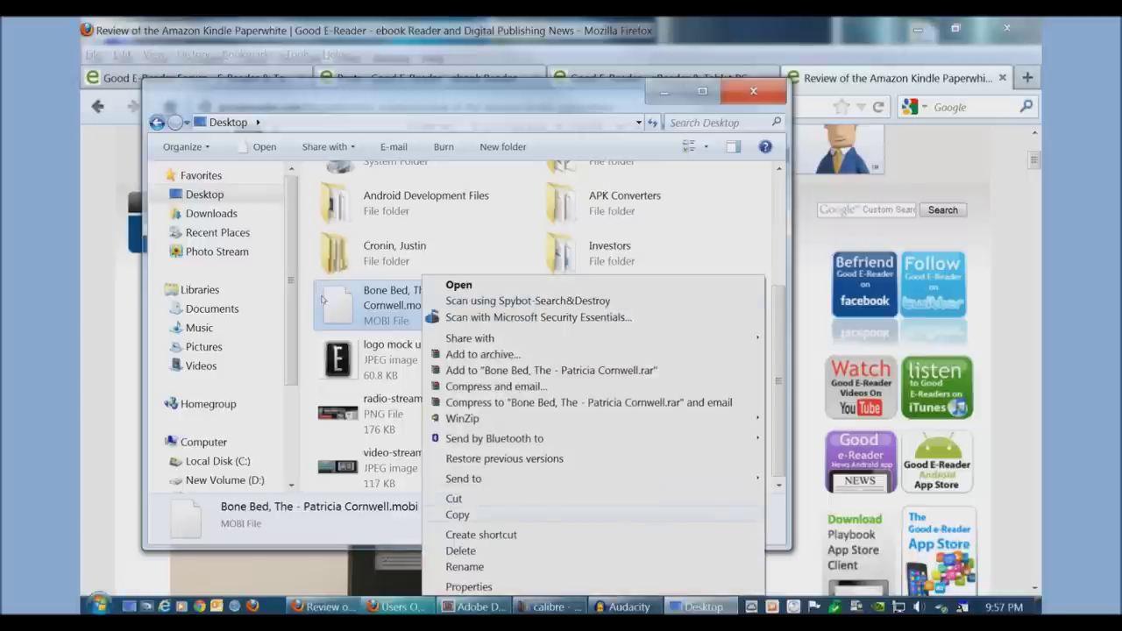
pyautogui.click(458, 514)
# - Paste the copied Bone Bed MOBI file into the documents folder on the Kindle (H:) drive
pyautogui.click(323, 607)
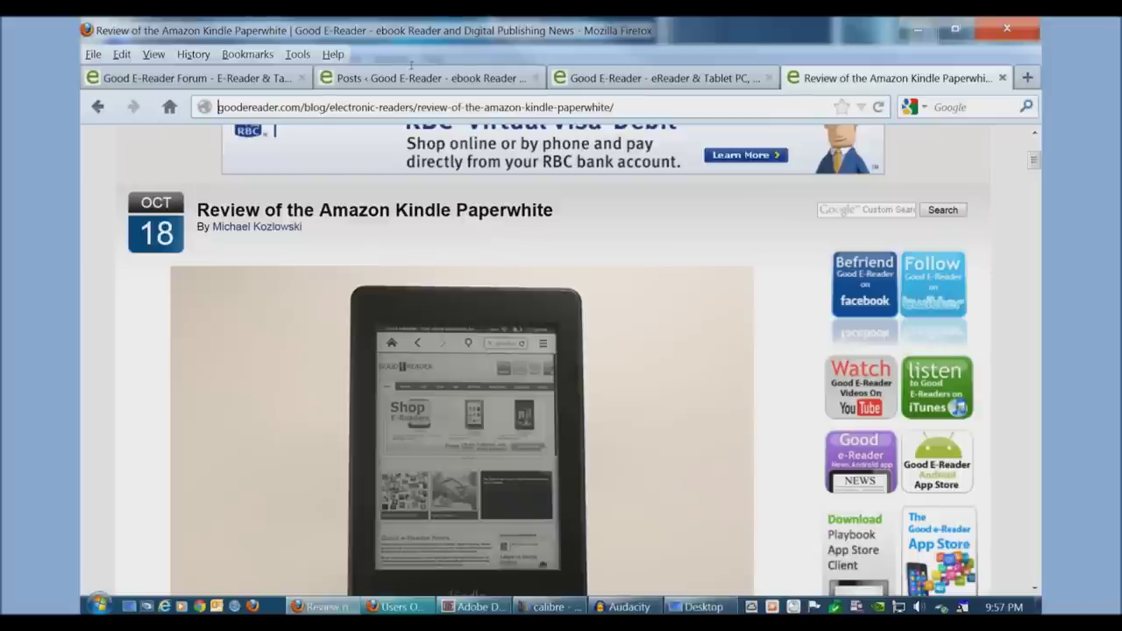
pyautogui.hotkey('alt', 'Tab')
pyautogui.moveTo(291, 279); pyautogui.dragTo(291, 372)
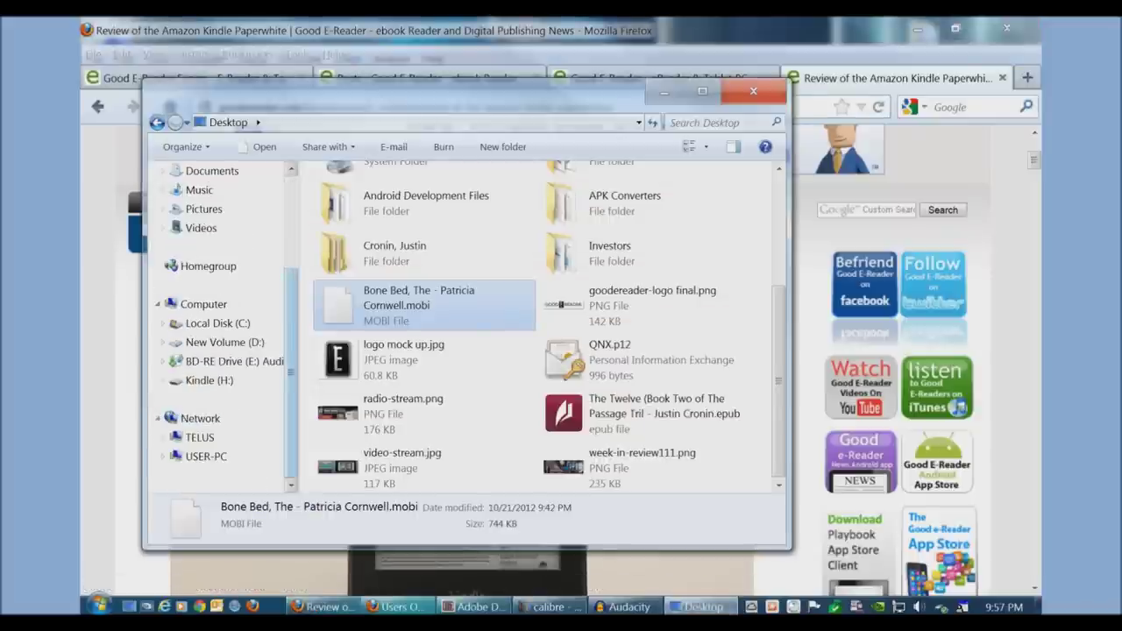
pyautogui.click(209, 381)
pyautogui.click(360, 219)
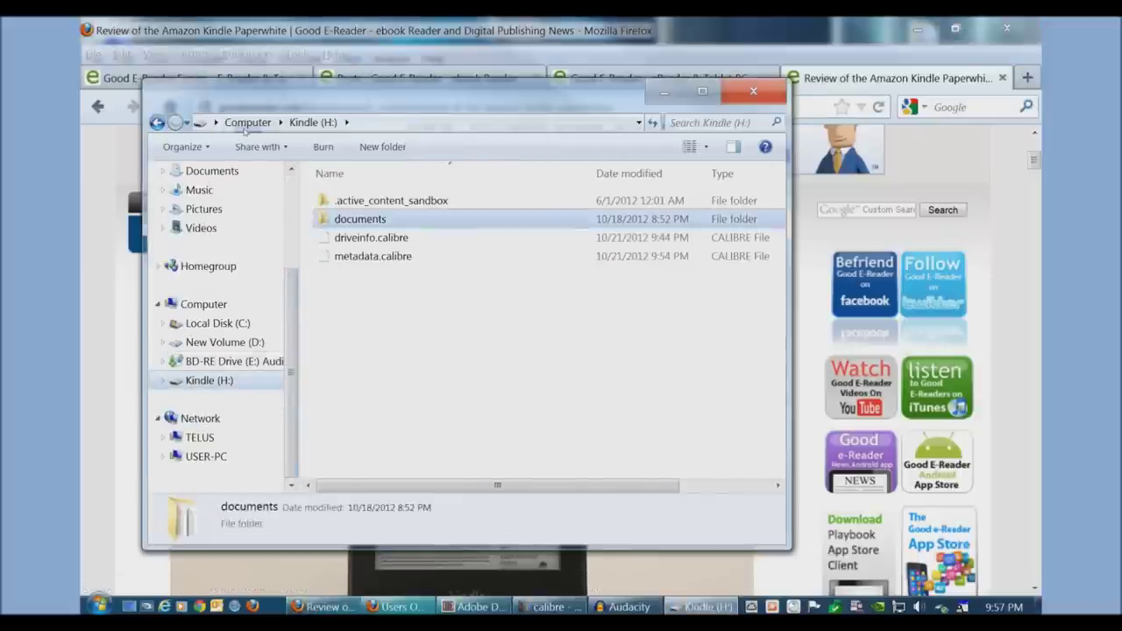
pyautogui.press('Return')
pyautogui.scroll(-2, 372, 272)
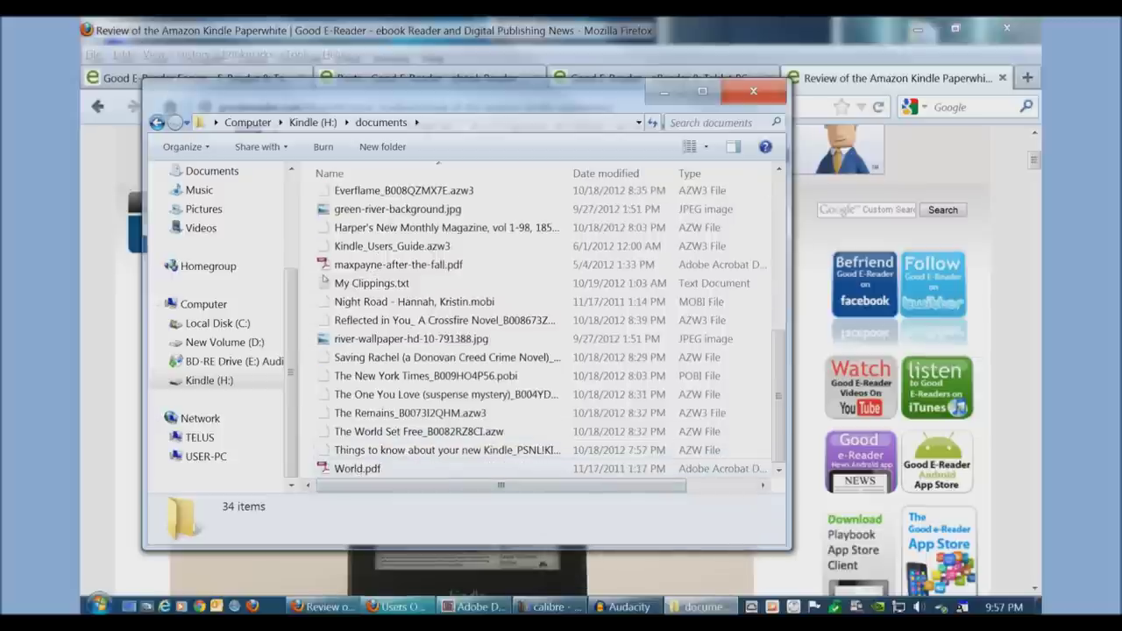
pyautogui.rightClick(506, 476)
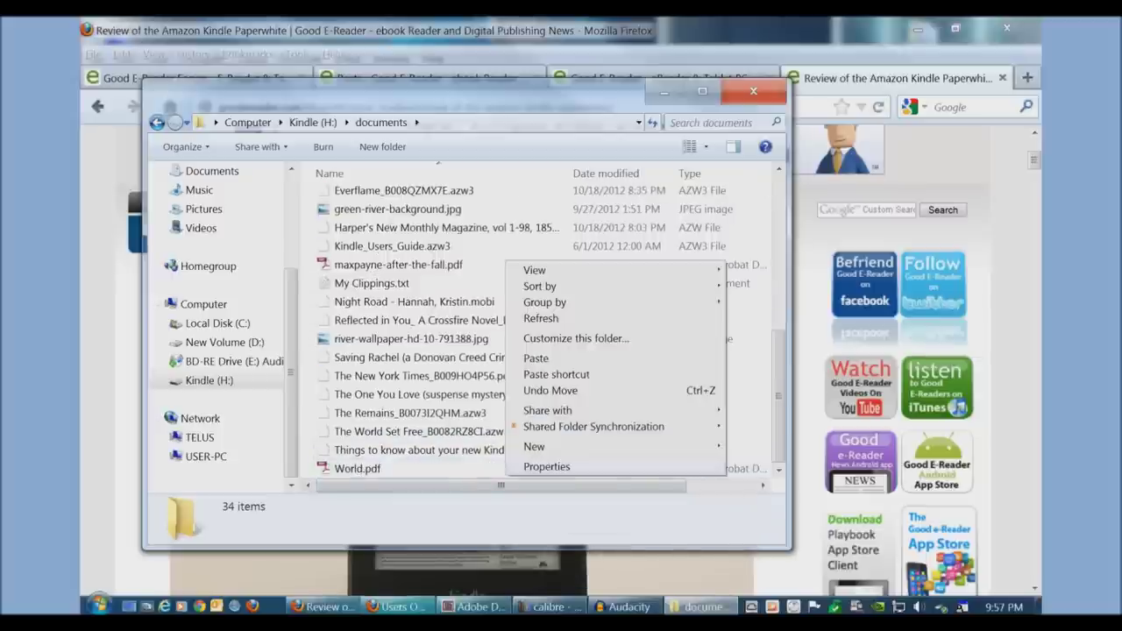
pyautogui.press('Return')
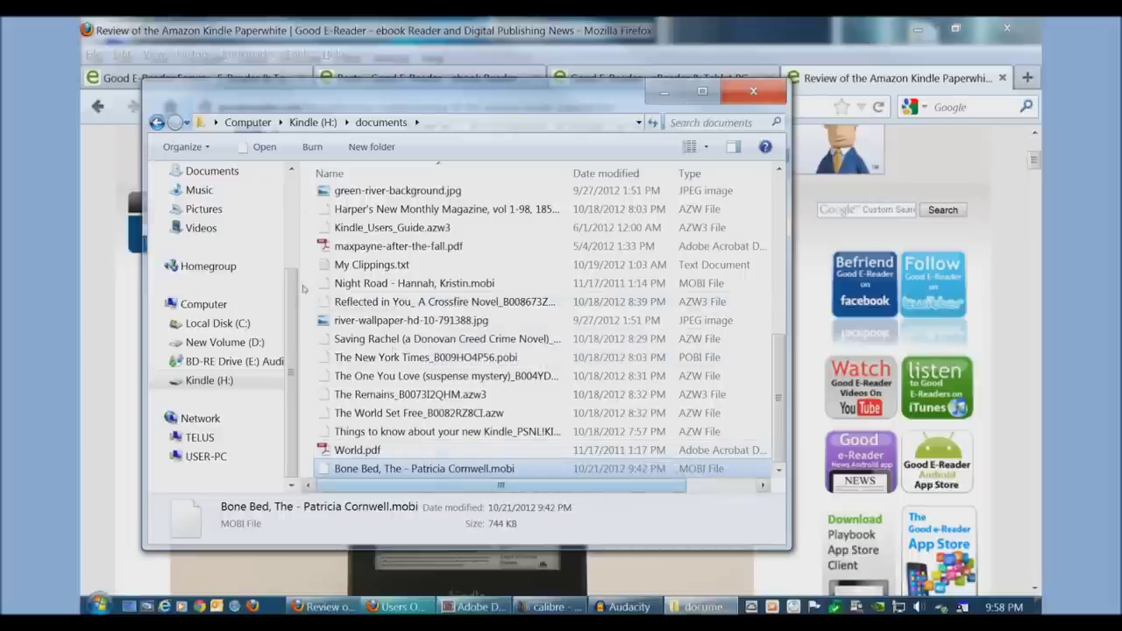
# - Switch to calibre briefly and on to Firefox, and view the Good E-Reader site's address and Kindle Paperwhite review page
pyautogui.moveTo(624, 606)
pyautogui.click(550, 607)
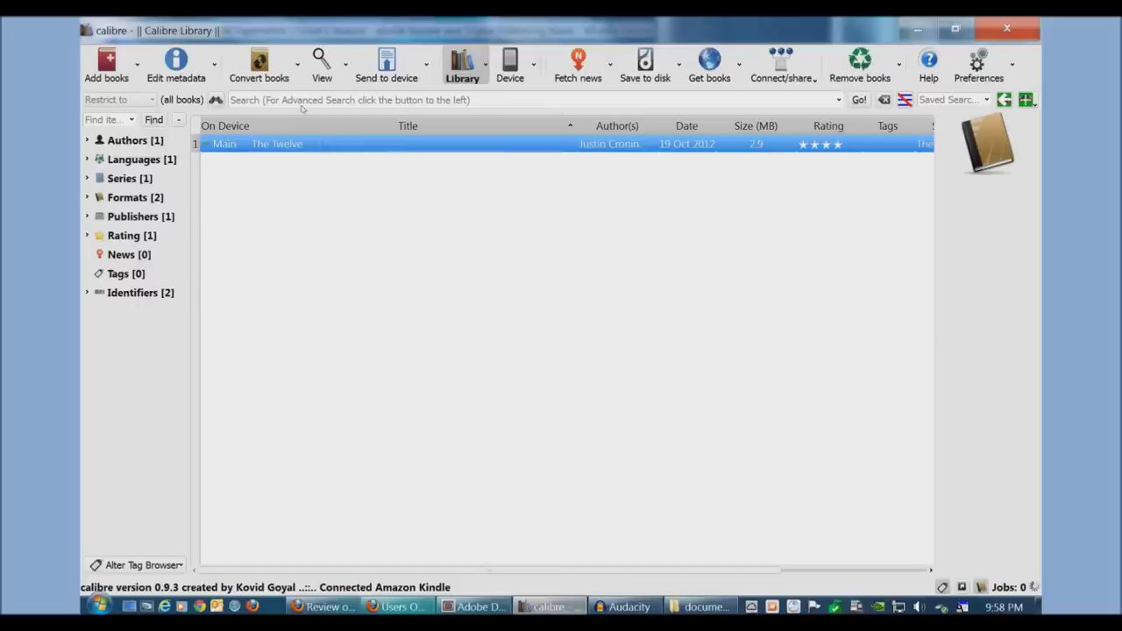
pyautogui.click(324, 607)
pyautogui.scroll(5, 372, 284)
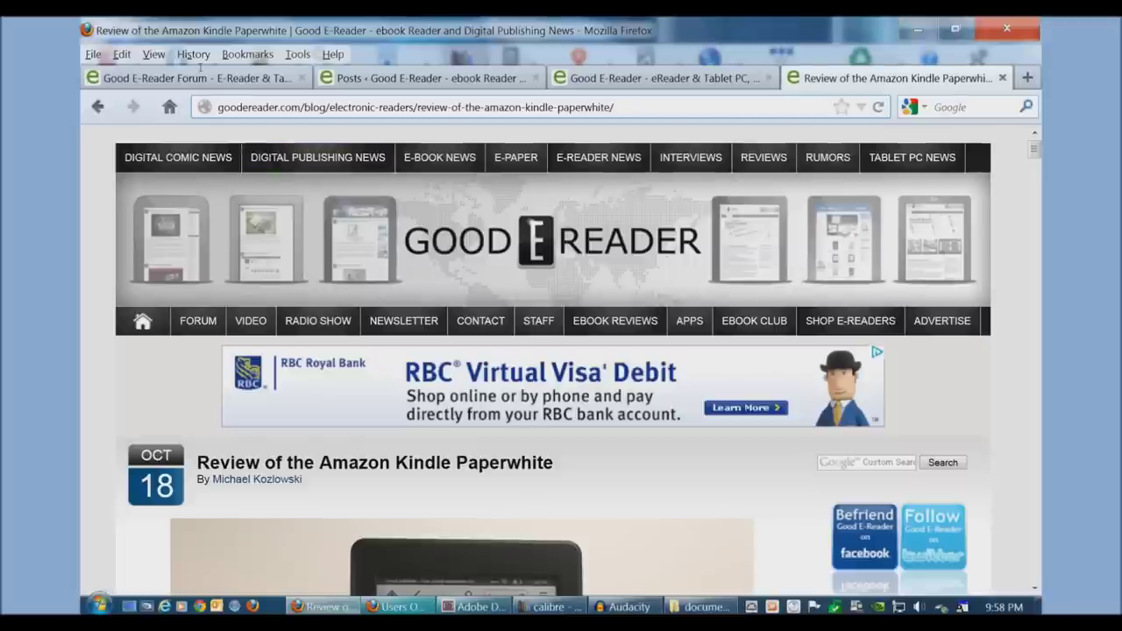
pyautogui.moveTo(278, 107); pyautogui.dragTo(177, 65)
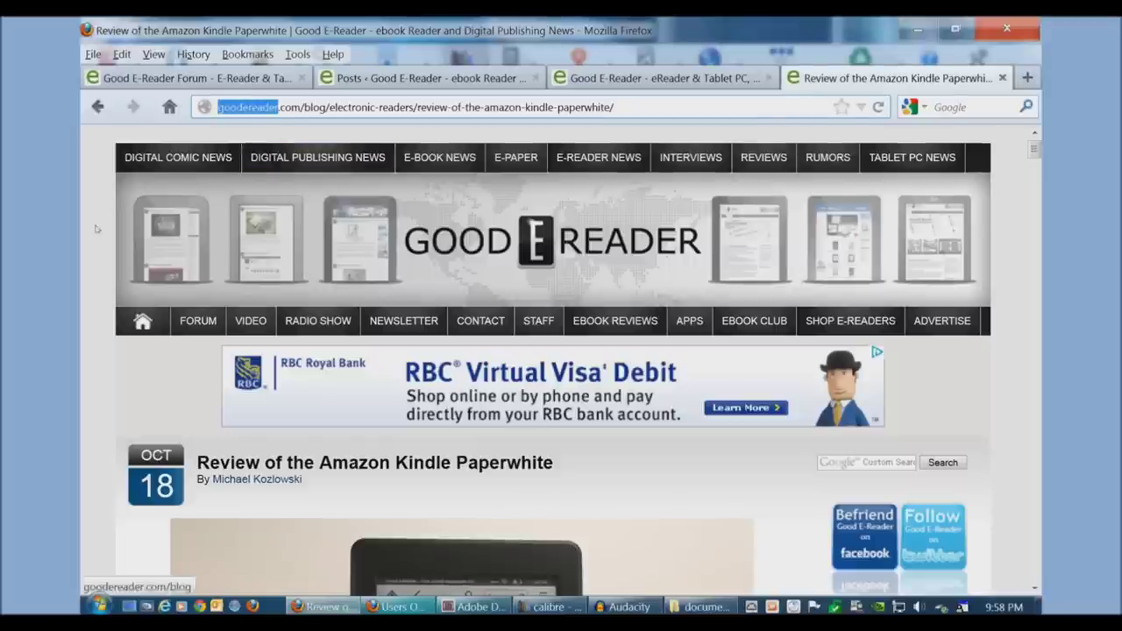
pyautogui.click(206, 173)
pyautogui.scroll(-3, 309, 313)
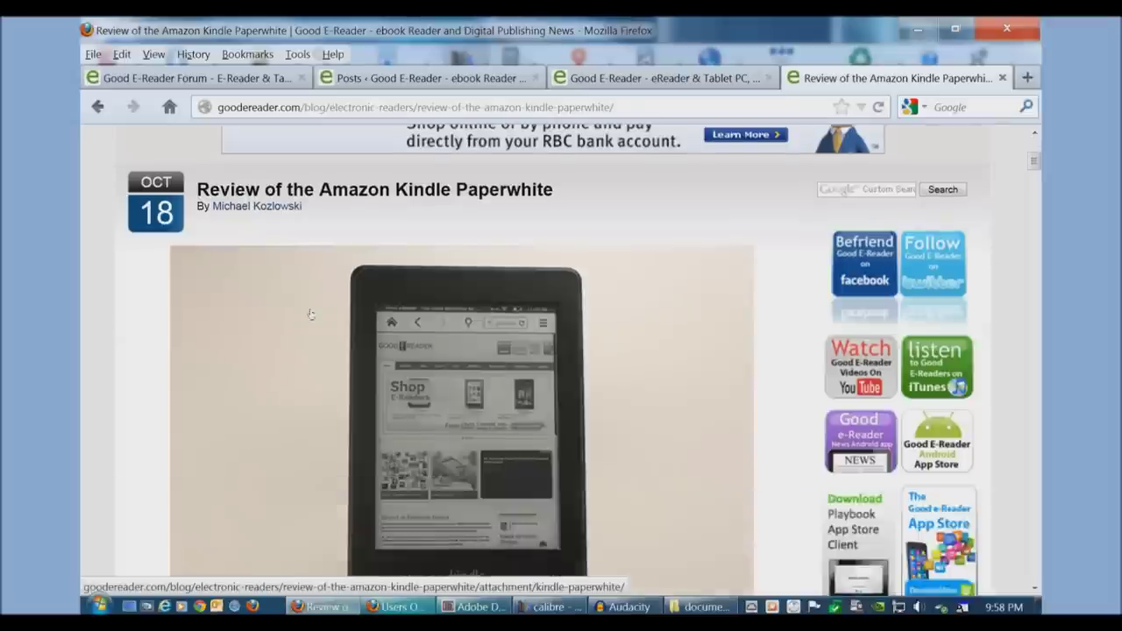
pyautogui.scroll(1, 310, 314)
pyautogui.scroll(2, 310, 314)
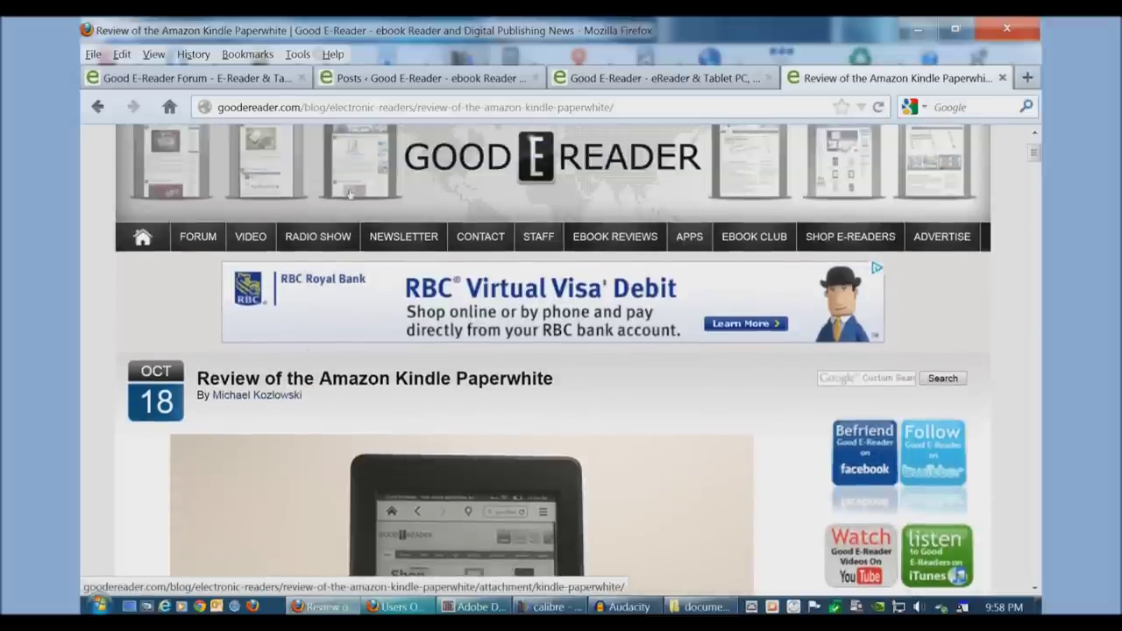